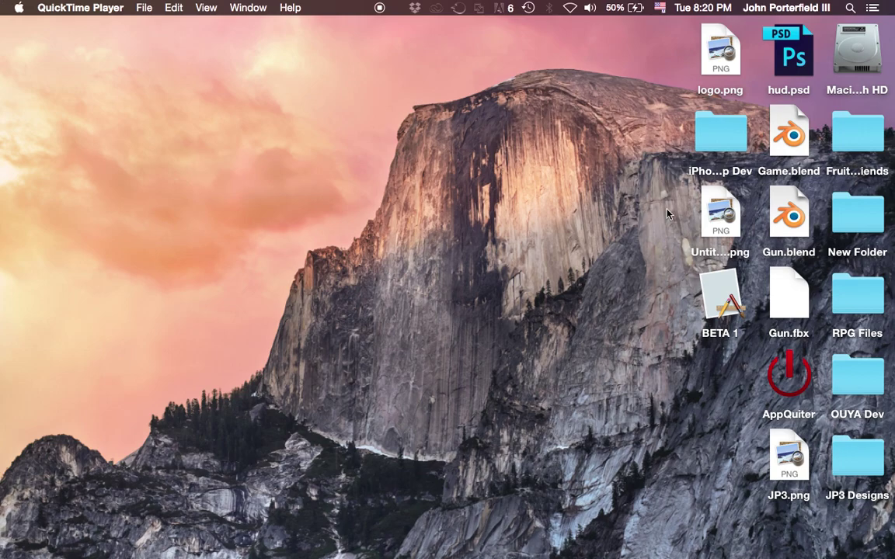
Step: Preview the Untitled-1.png image from the desktop, then close the preview
left_click(730, 214)
key("space")
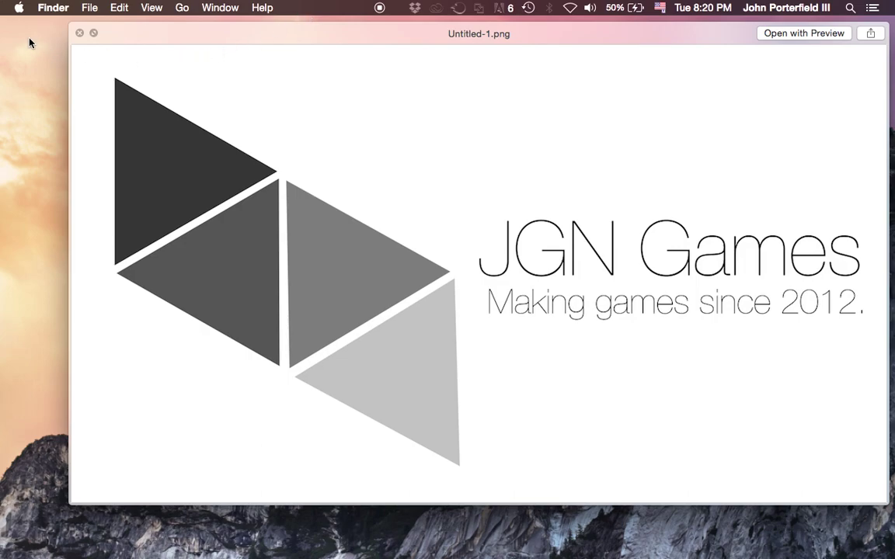
left_click(79, 34)
Step: Switch to Unity and look at the empty scene in 2D mode before returning it to 3D
mouse_move(308, 544)
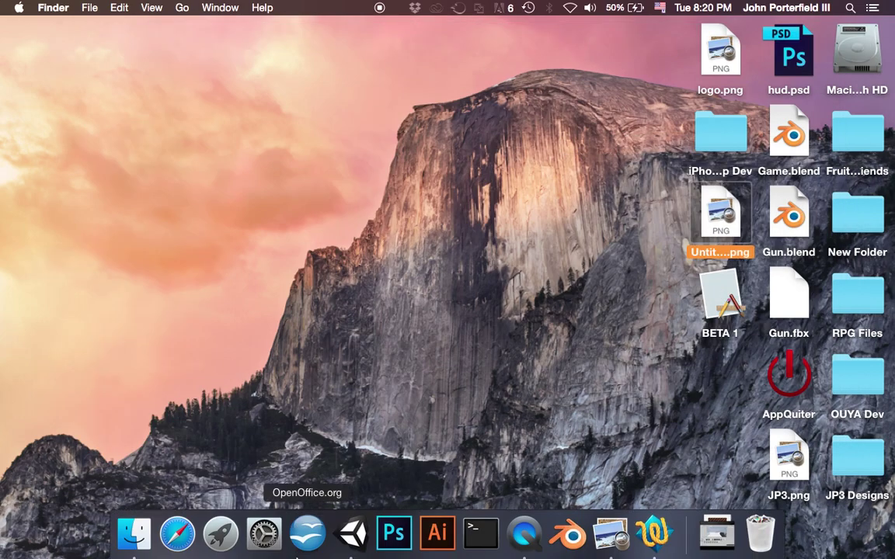
left_click(351, 544)
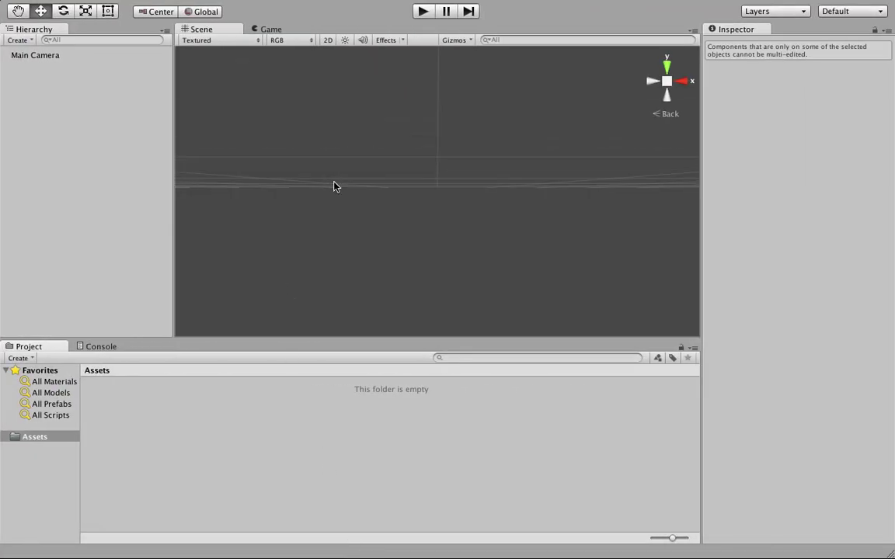
left_click(328, 40)
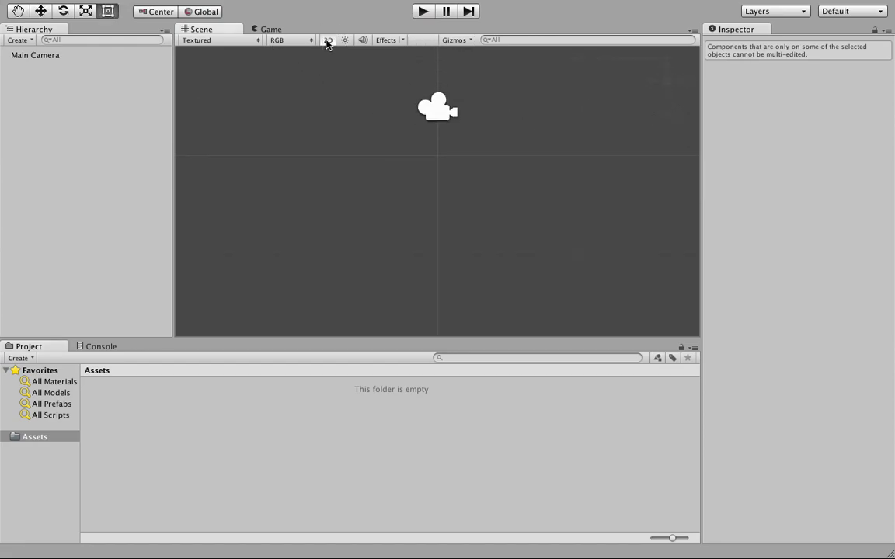
left_click(328, 40)
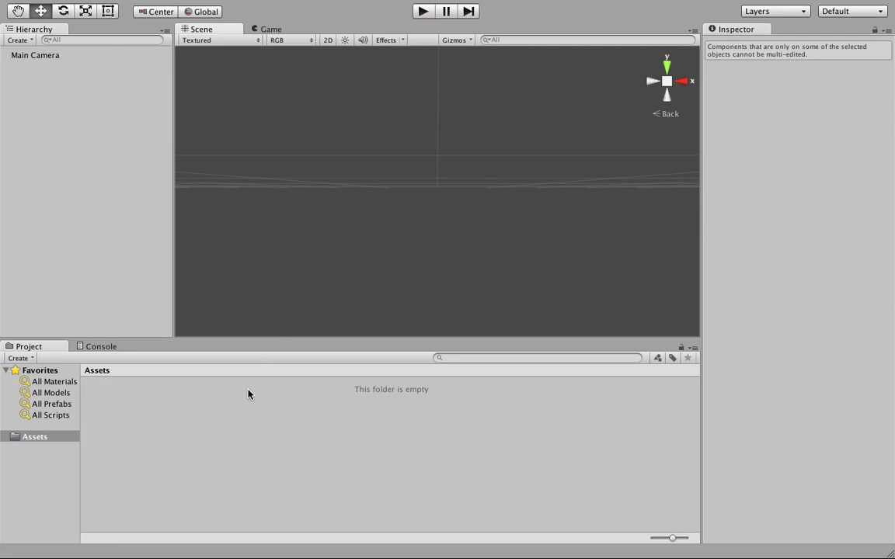
Step: Create a Quad 3D object in the scene
mouse_move(249, 3)
left_click(206, 7)
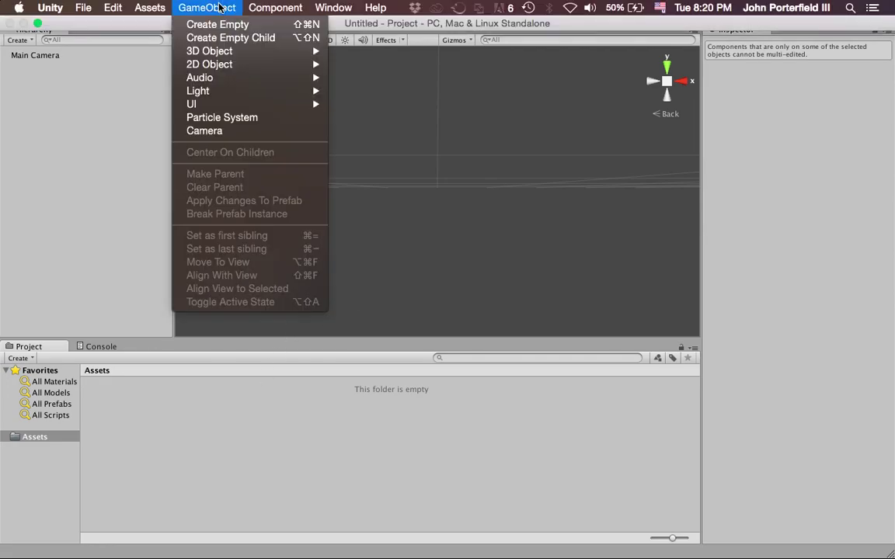
mouse_move(233, 52)
left_click(383, 118)
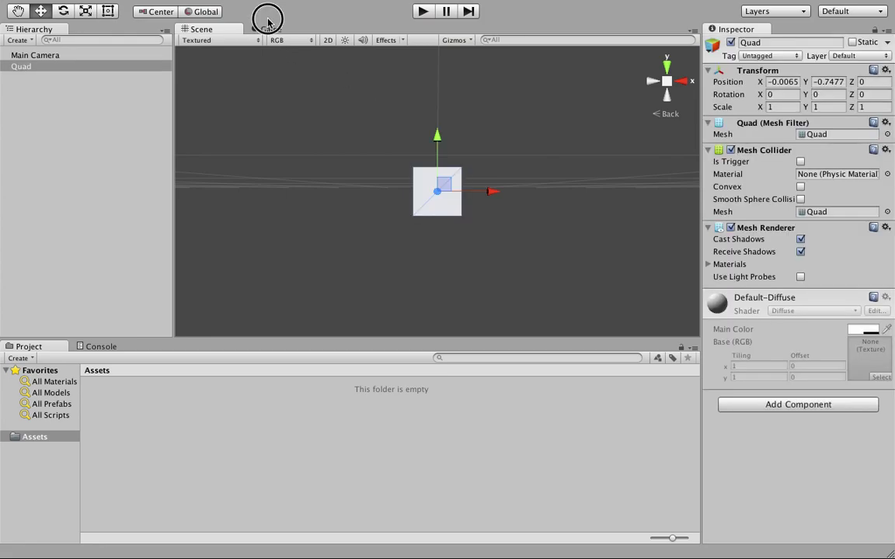
Step: Set the quad's X and Y position to 0 while viewing the game output, then return to the Scene view
left_click(270, 31)
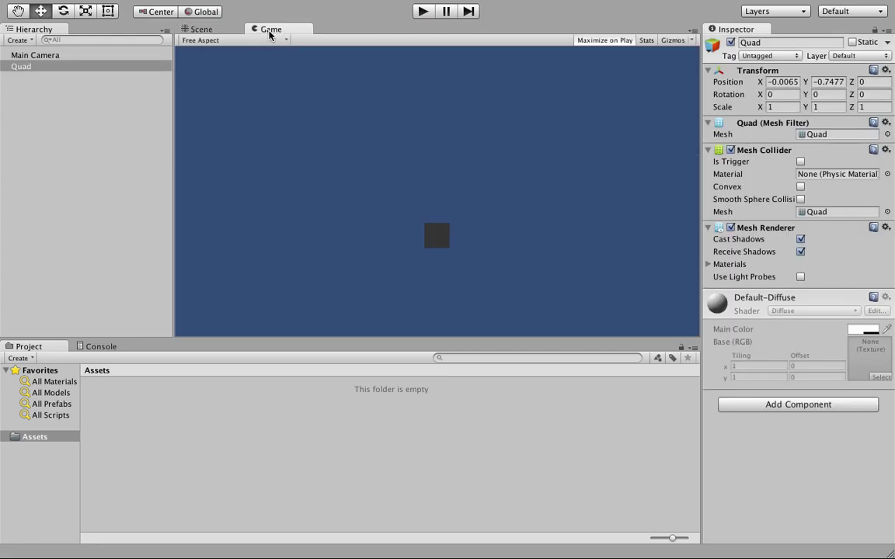
left_click(783, 82)
type("0")
key("Tab")
type("0")
key("Tab")
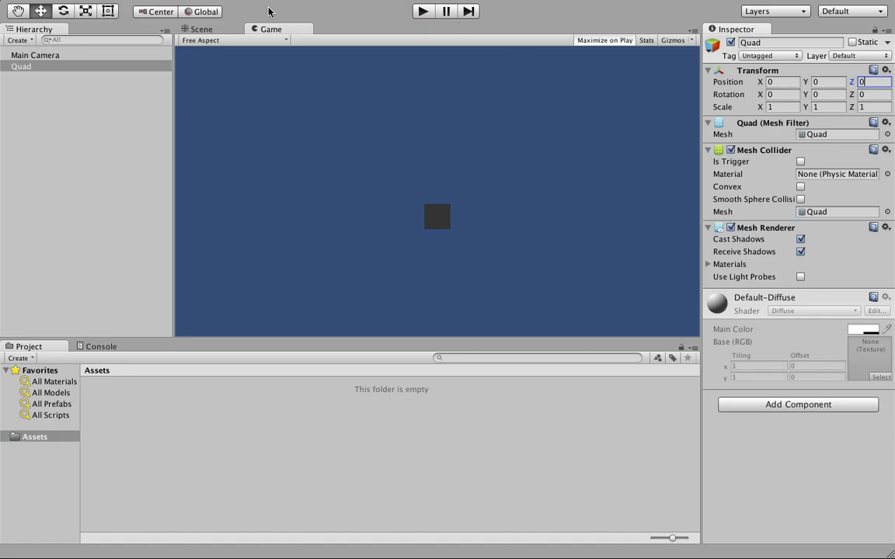
left_click(233, 28)
scroll(420, 188, "down", 2)
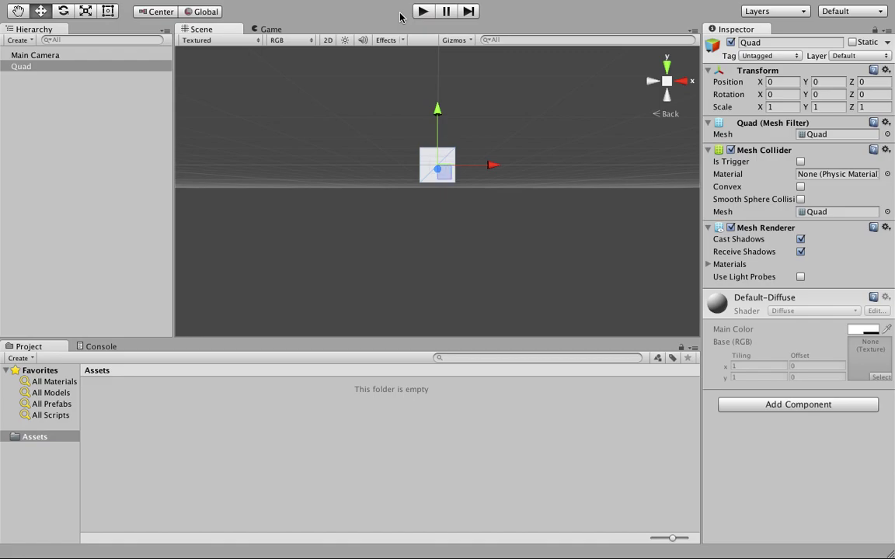
key("super+d")
left_click_drag(490, 162, 543, 155)
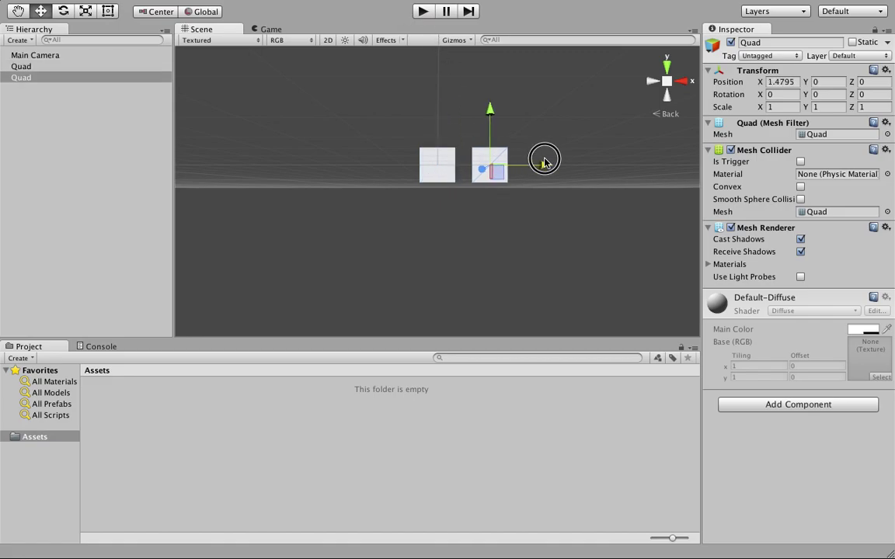
key("super+z")
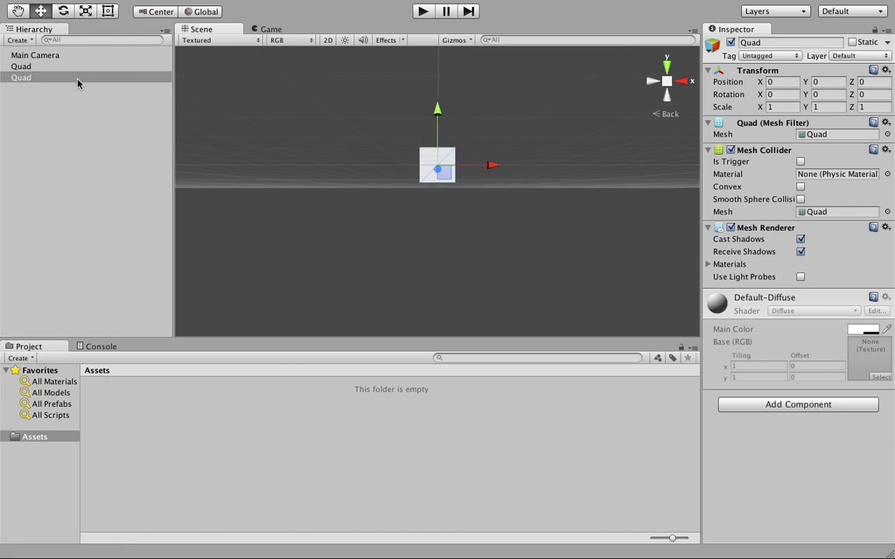
key("super+z")
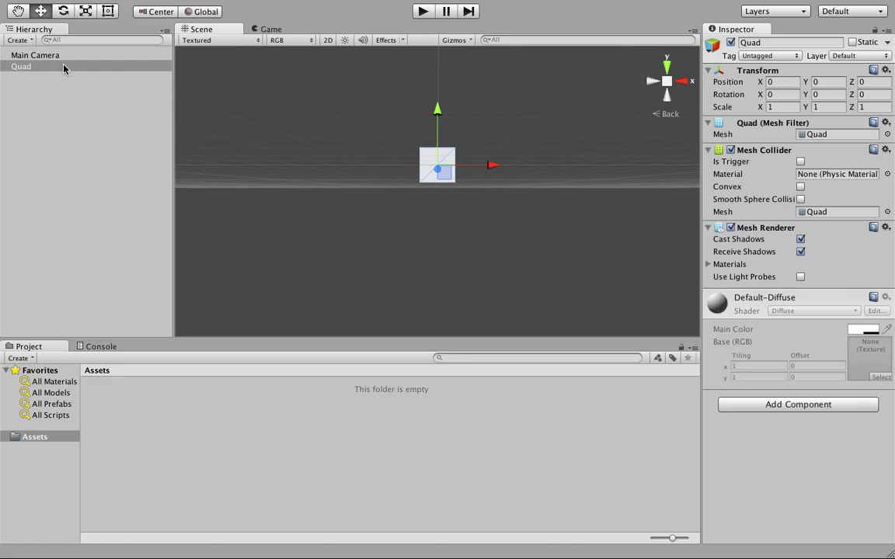
Step: Rename the quad to enviroment-piece and save it as a prefab in the Assets folder
mouse_move(64, 68)
left_mouse_down()
mouse_move(120, 130)
mouse_move(56, 62)
left_mouse_up()
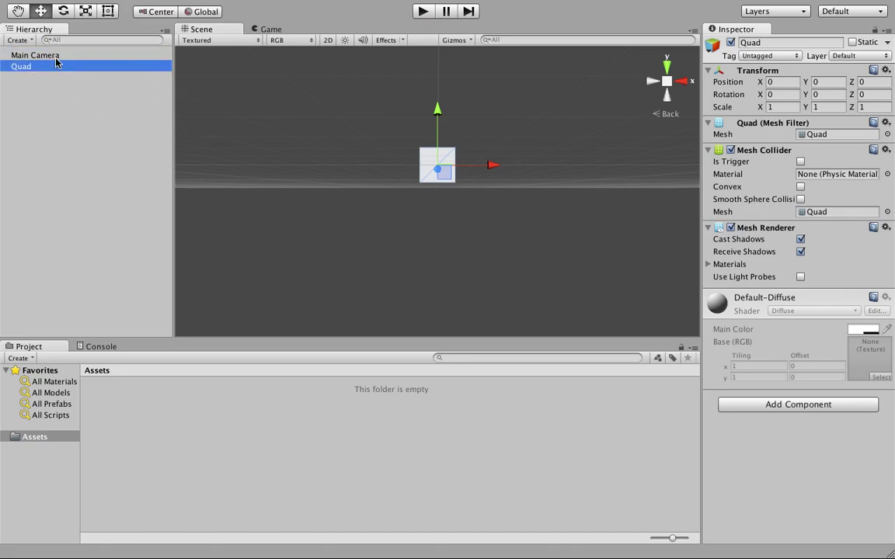
left_click(35, 67)
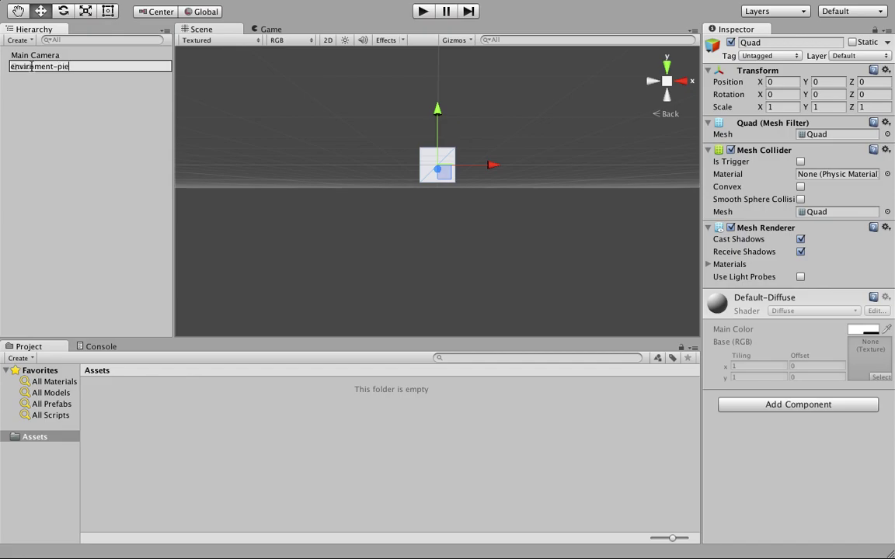
key("Return")
left_click_drag(32, 66, 163, 435)
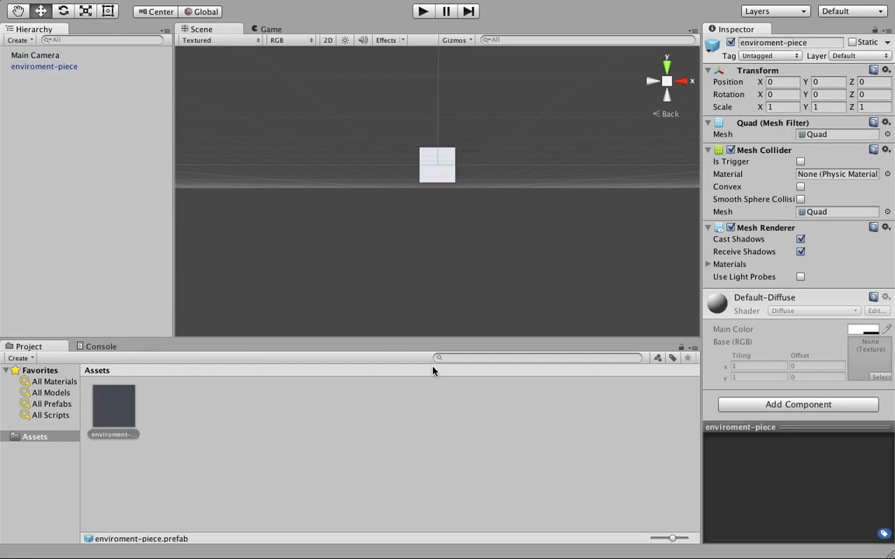
Step: Duplicate the enviroment-piece twice and vertex-snap the copies edge to edge along X, forming a row of three
left_click(424, 160)
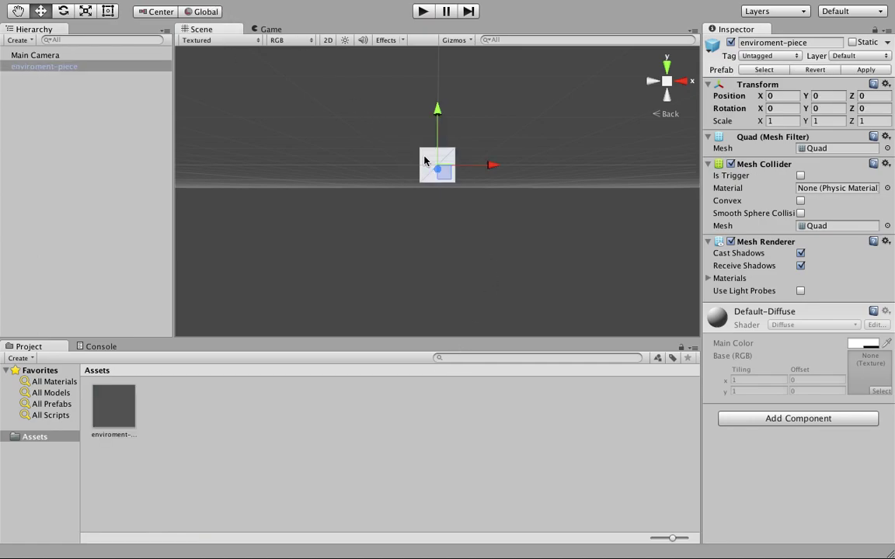
key("super+d")
left_click_drag(496, 165, 557, 174)
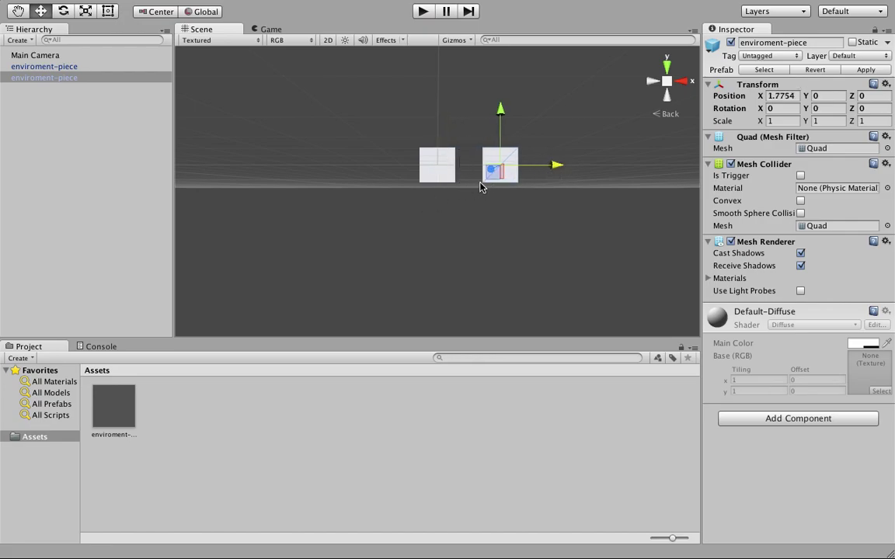
key("v")
left_click_drag(482, 187, 576, 177)
key("super+d")
key("v")
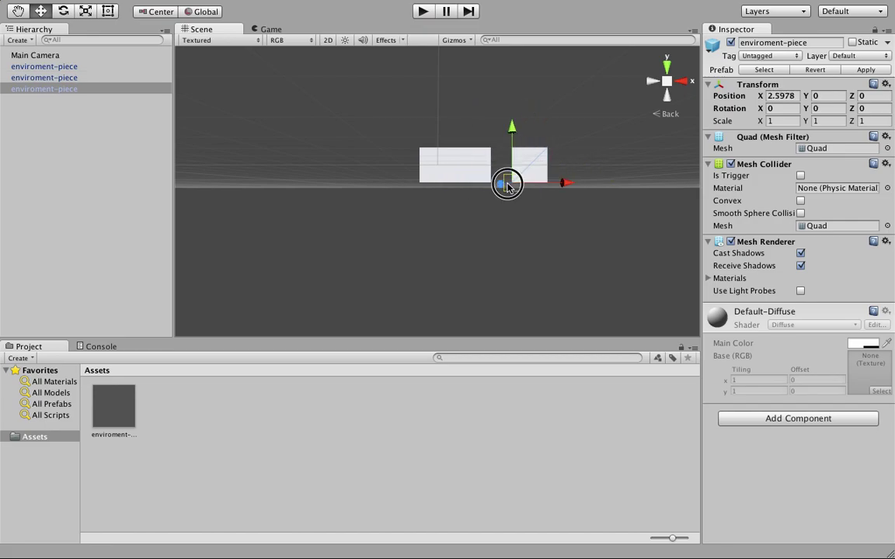
left_click_drag(508, 182, 491, 184)
Step: Build a second row of three enviroment-piece copies directly below the first at Y -1, vertex-snapped edge to edge
key("super+d")
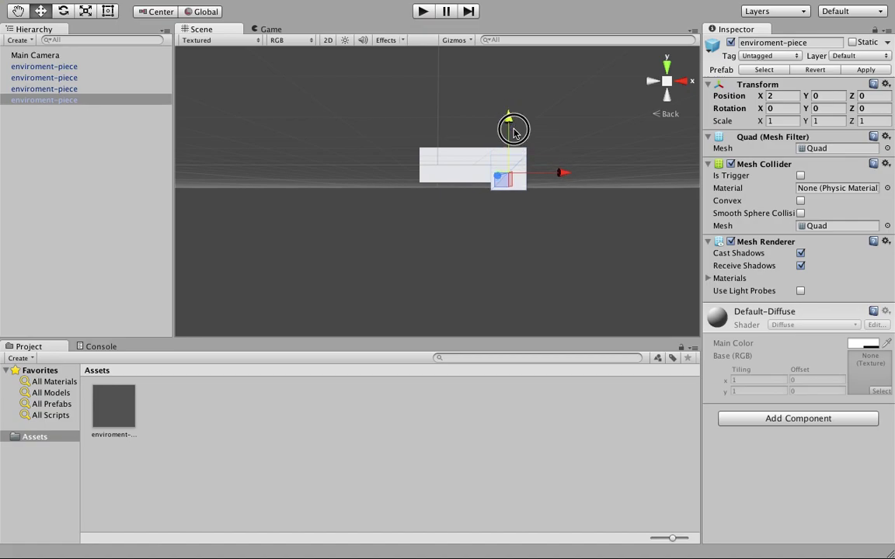
left_click_drag(515, 129, 526, 183)
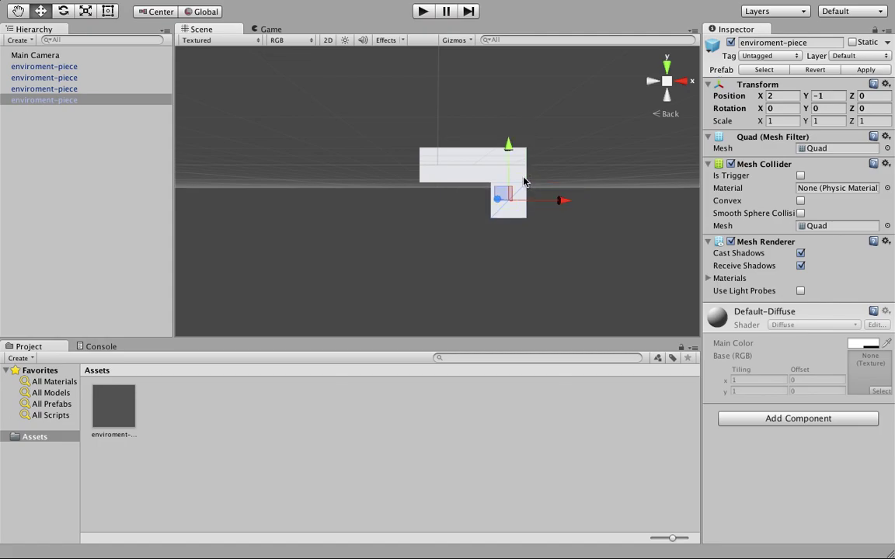
key("super+d")
key("v")
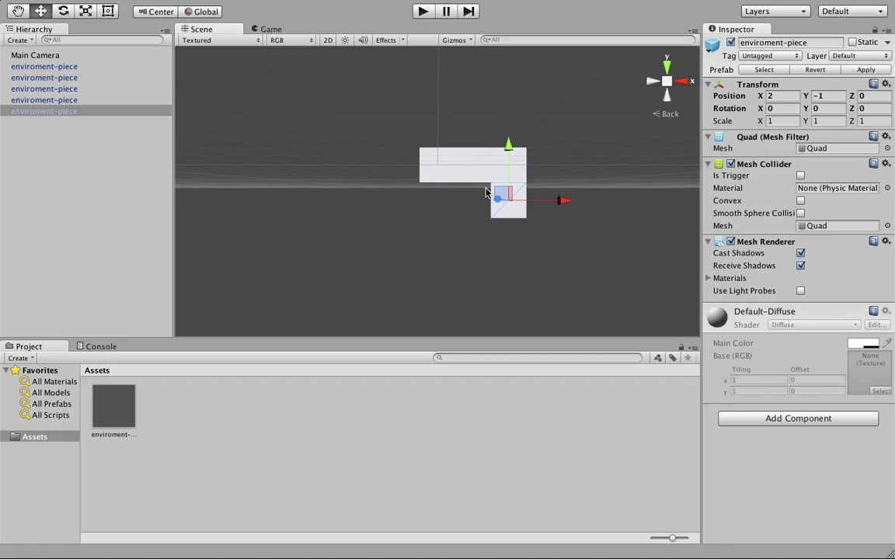
key("v")
left_click_drag(483, 185, 433, 190)
key("super+d")
key("v")
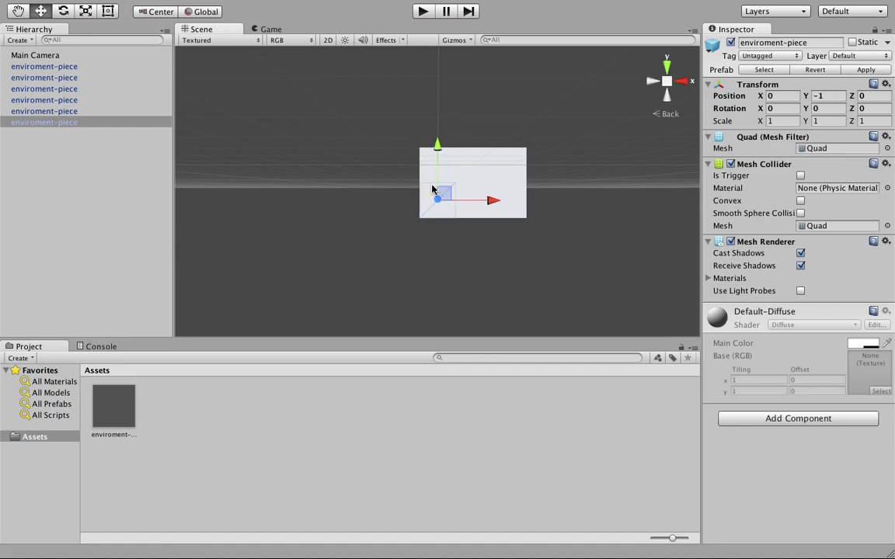
Step: Complete a 3 by 3 grid with a third row of vertex-snapped copies at Y -2, at X 0, 1 and 2
key("super+d")
left_click_drag(438, 144, 414, 233)
key("v")
key("super+d")
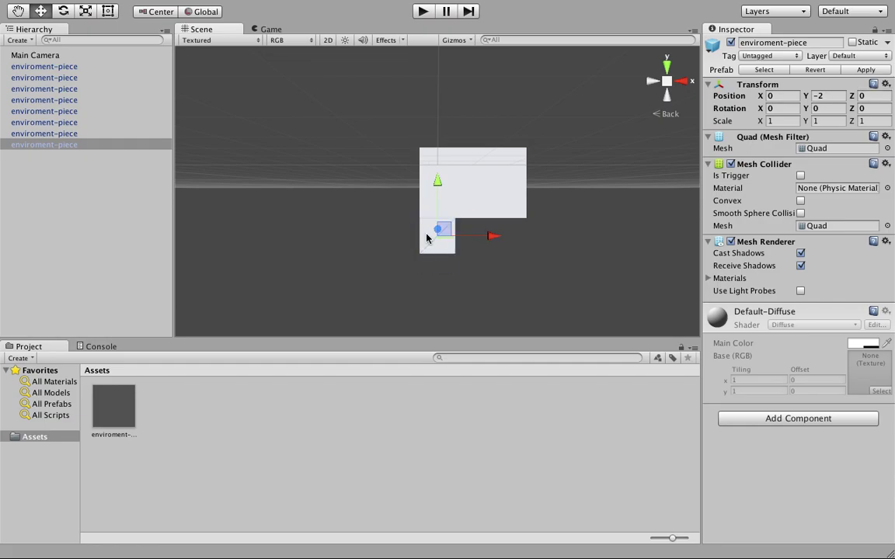
key("v")
left_click_drag(458, 223, 484, 223)
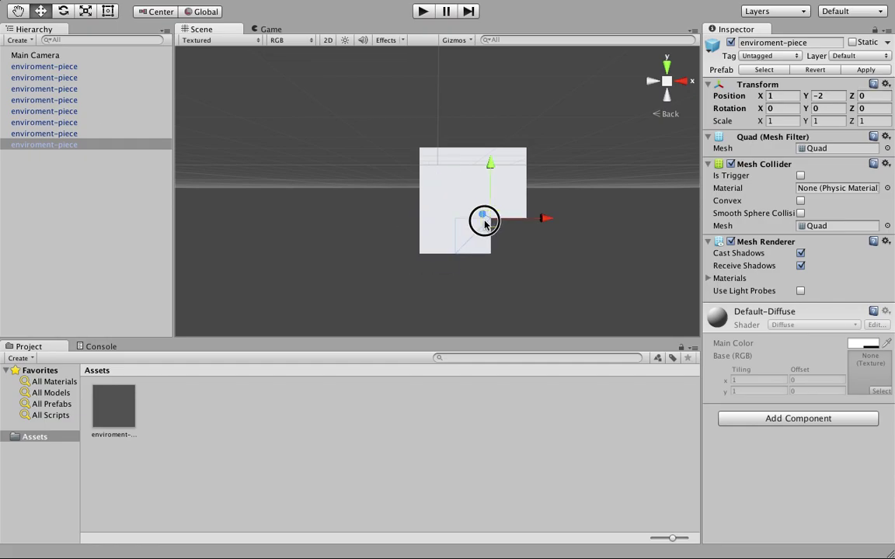
key("super+d")
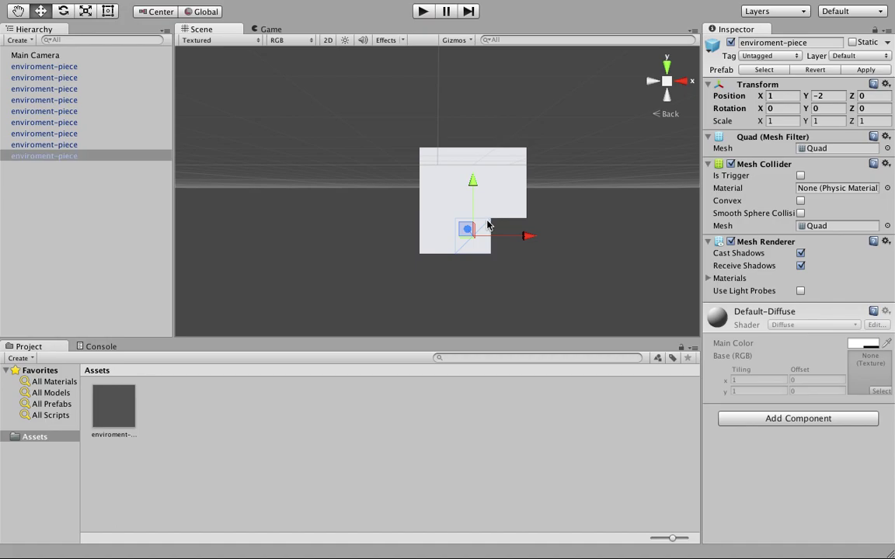
key("v")
left_click_drag(488, 224, 525, 218)
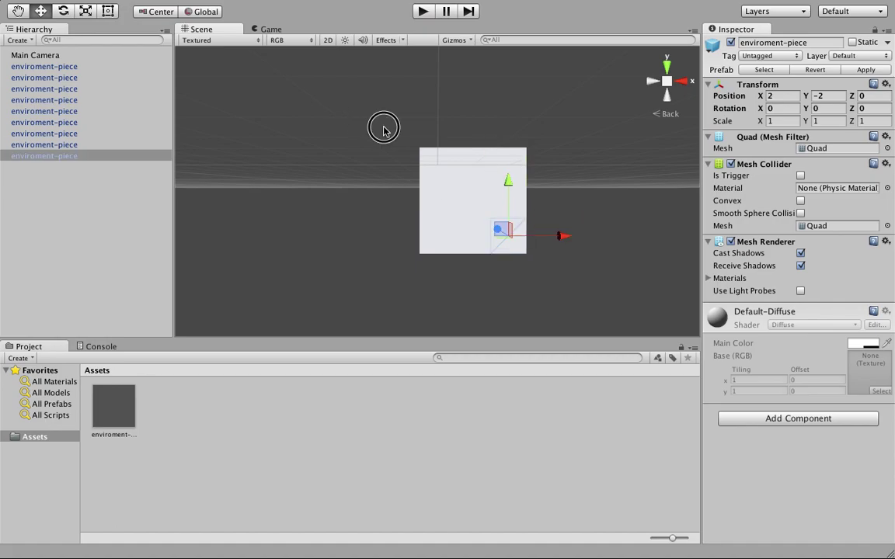
Step: Duplicate the whole 3 by 3 block twice and vertex-snap one copy against each side of the original
left_click_drag(383, 129, 558, 302)
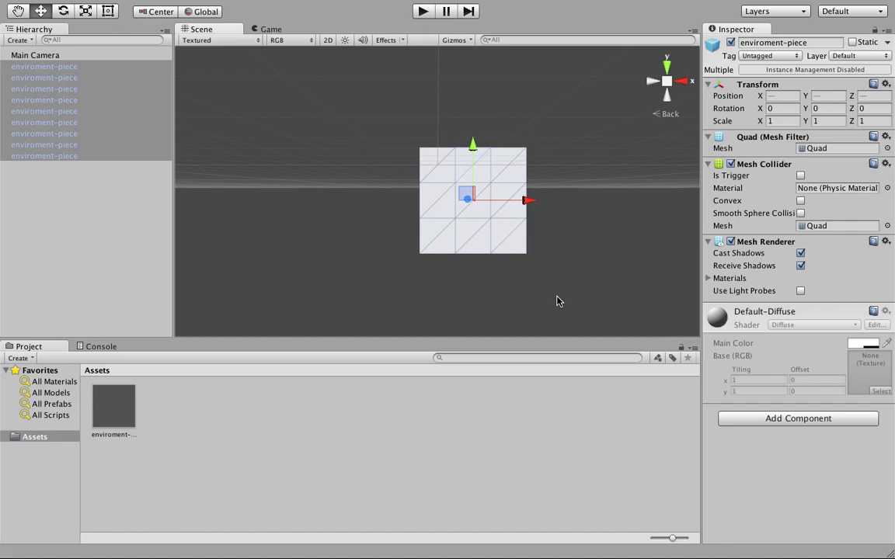
key("super+d")
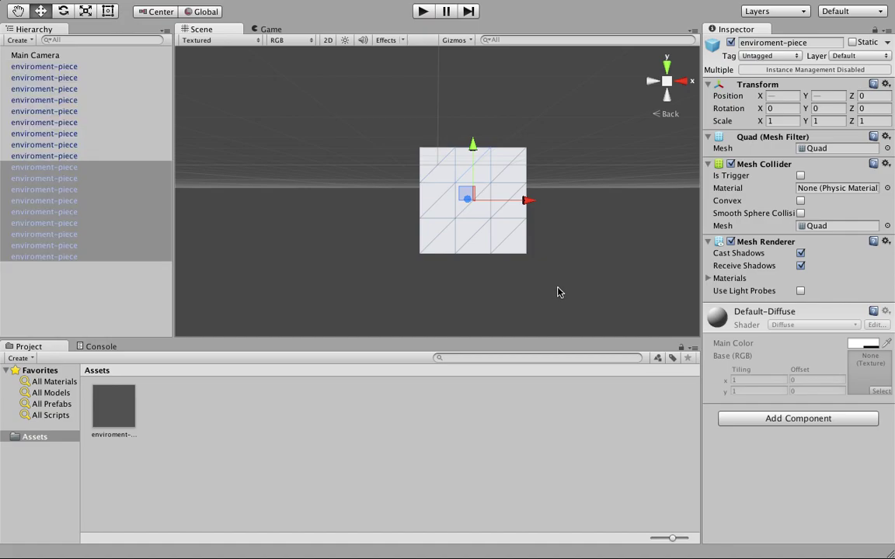
key("v")
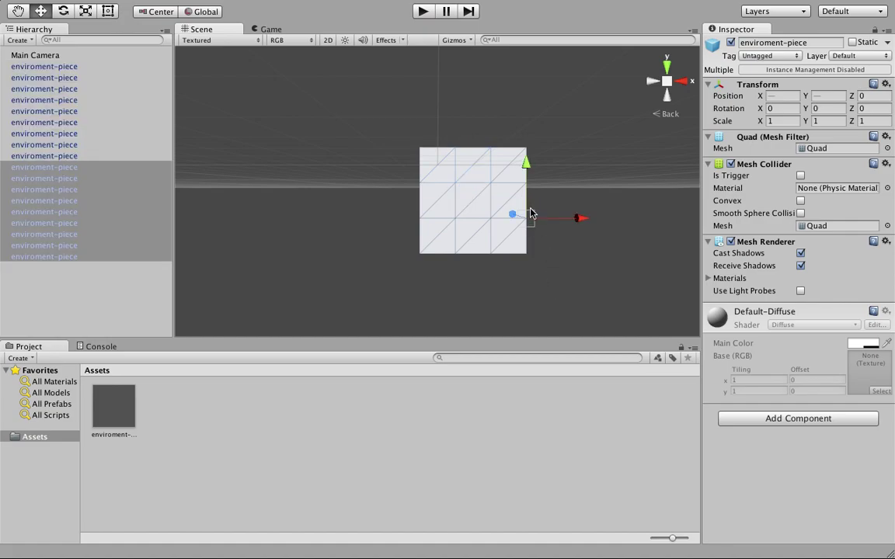
left_click(526, 184)
left_click_drag(526, 183, 414, 199)
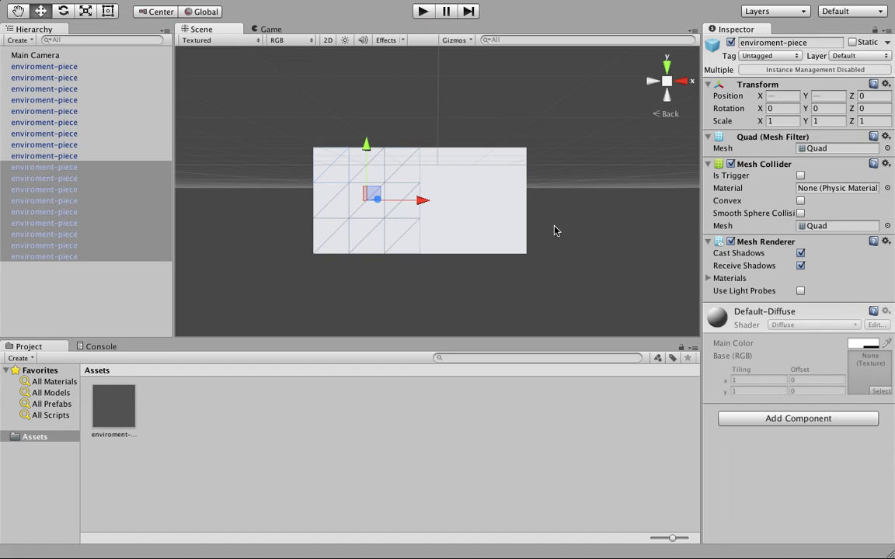
key("super+d")
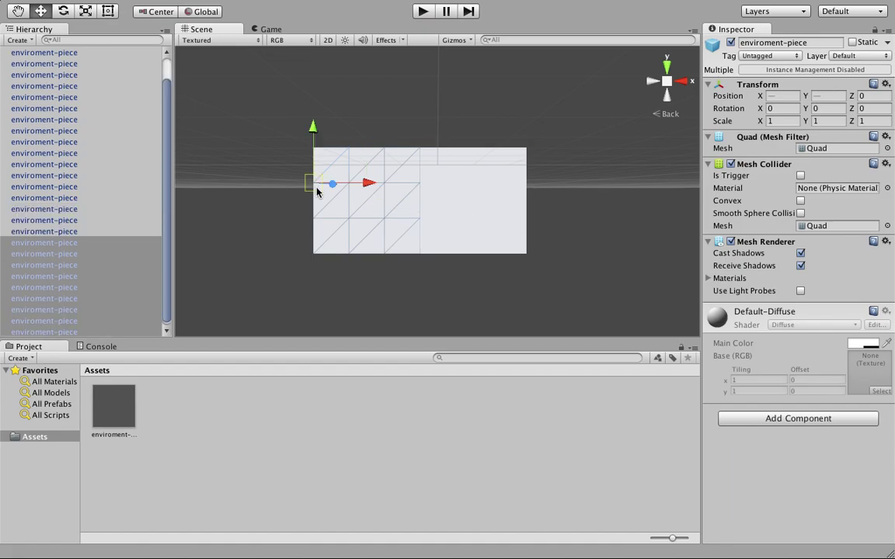
left_click_drag(314, 184, 538, 187)
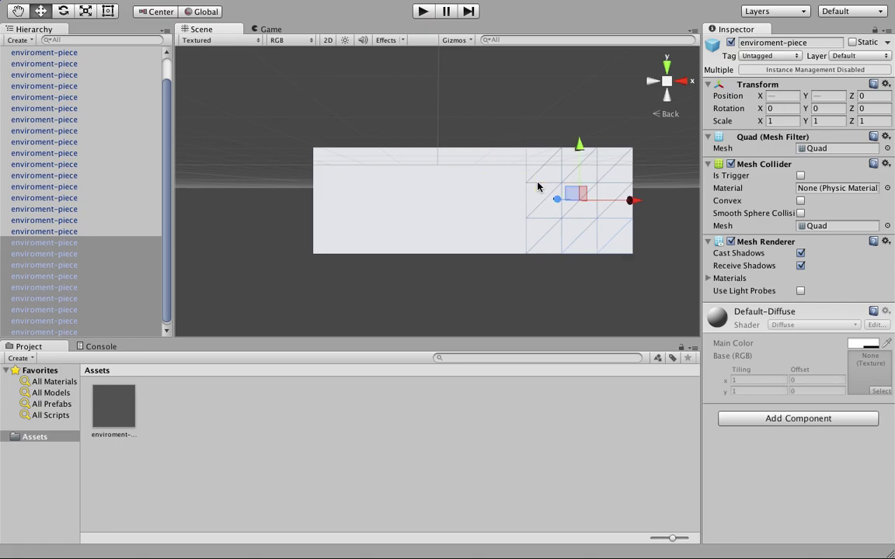
Step: Duplicate the 9 by 3 block of pieces twice and vertex-snap each copy below the previous one, forming a 9 by 9 grid
left_click_drag(305, 146, 651, 289)
key("super+d")
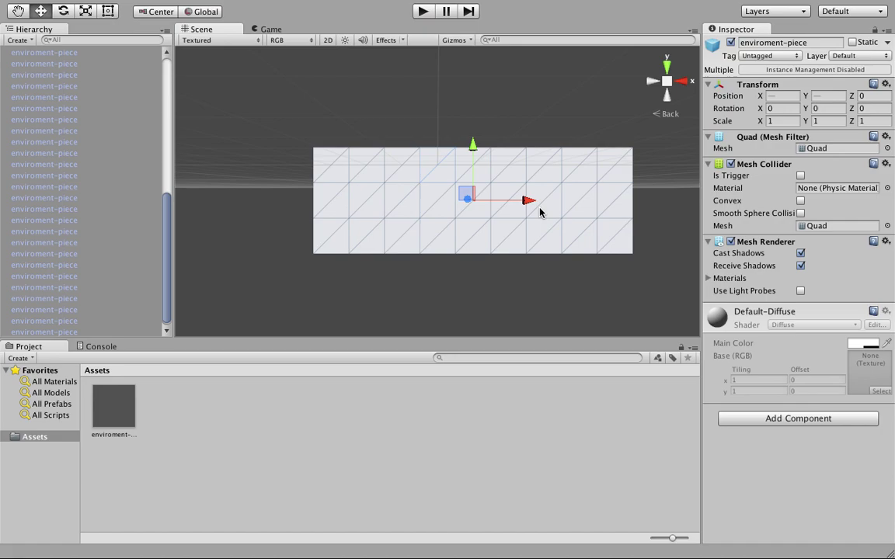
left_click_drag(473, 150, 479, 280)
key("v")
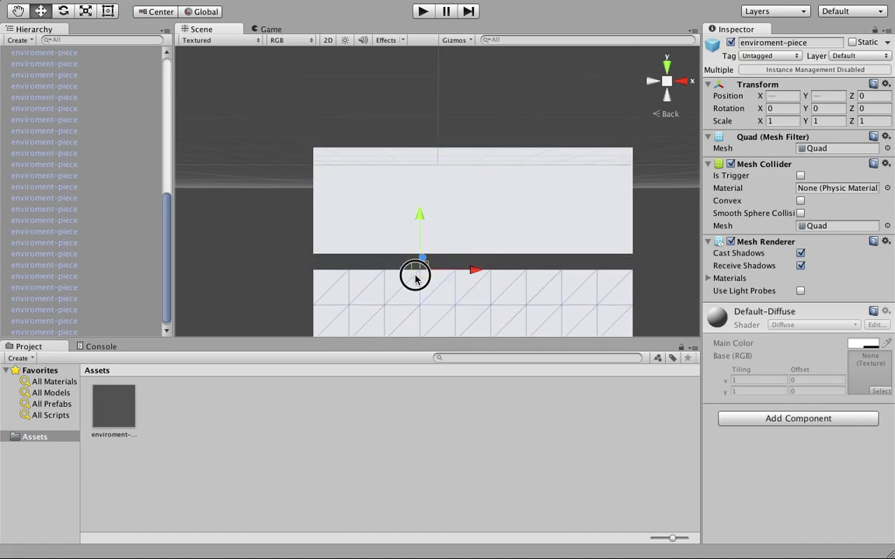
left_click_drag(416, 274, 417, 265)
scroll(417, 266, "down", 3)
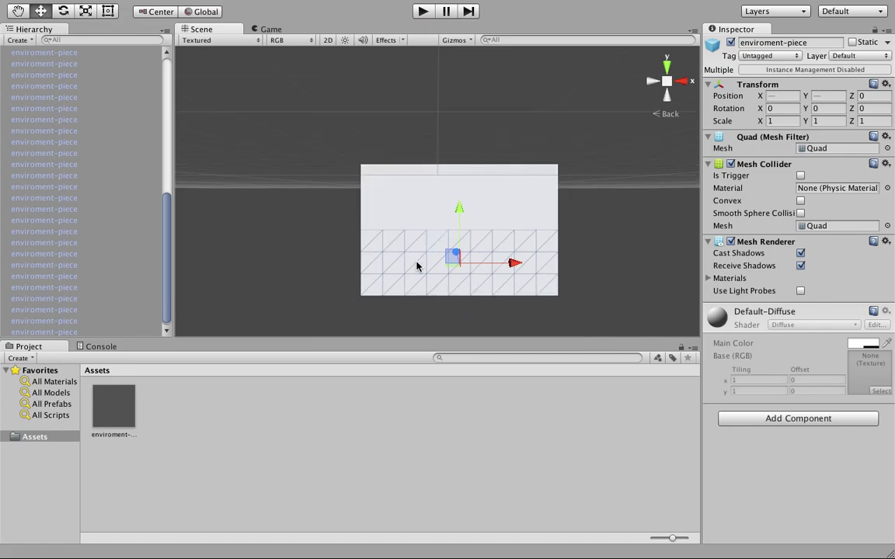
left_click_drag(449, 229, 479, 302)
mouse_move(426, 313)
left_mouse_down()
mouse_move(416, 309)
mouse_move(424, 303)
left_mouse_up()
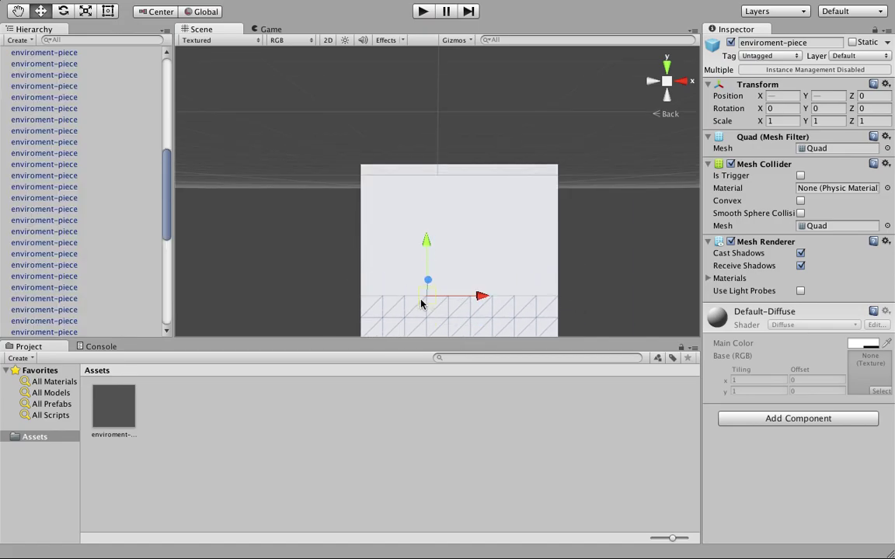
Step: Create an empty game object and name it room-1
scroll(70, 173, "up", 5)
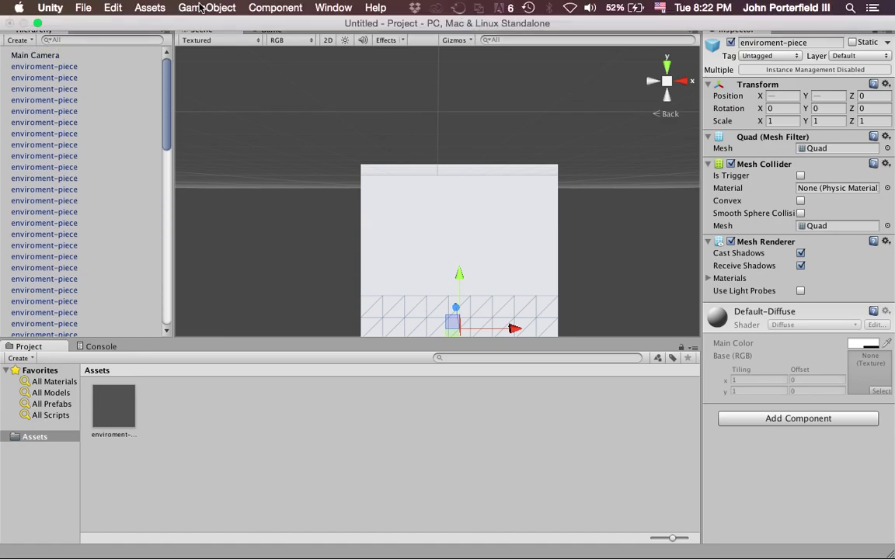
left_click(206, 8)
left_click(217, 25)
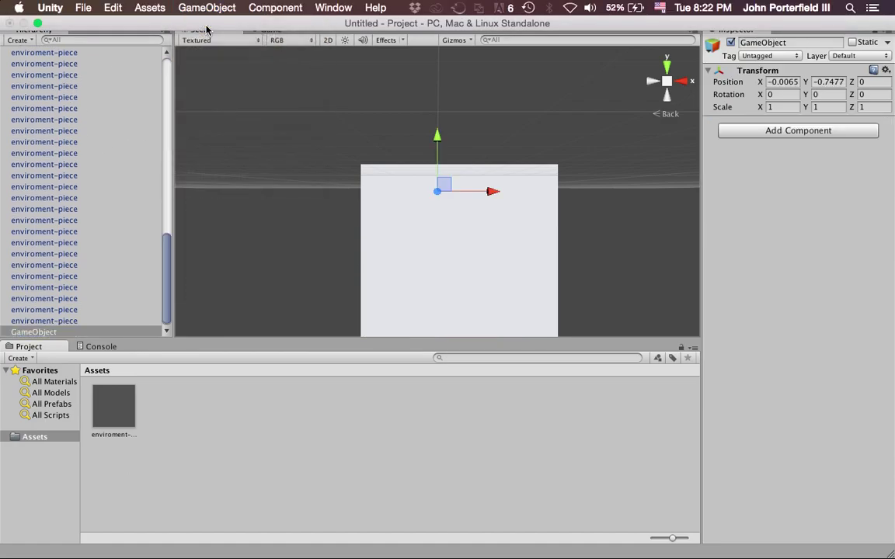
key("r")
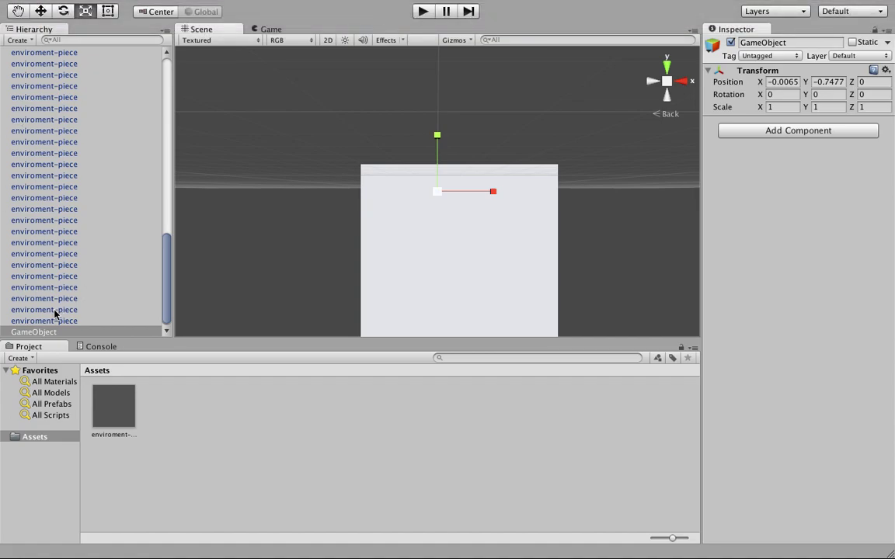
left_click(808, 43)
type("room-1")
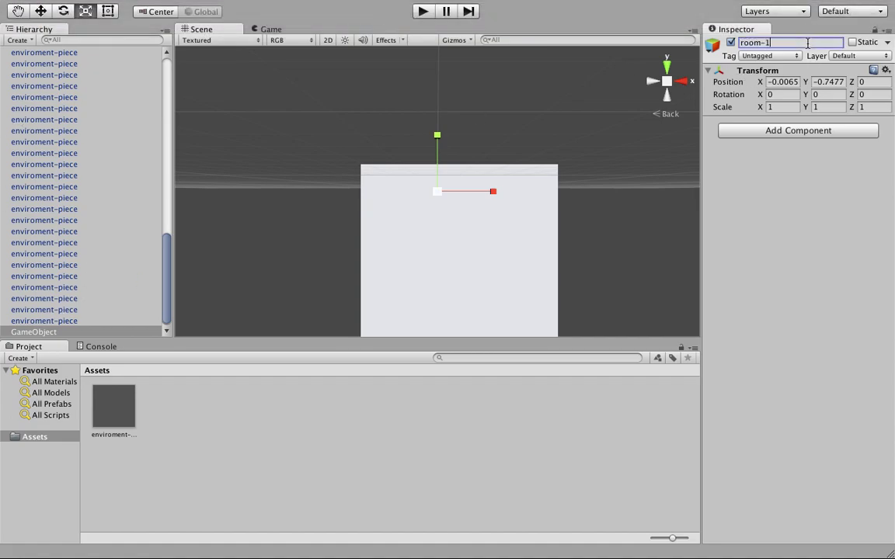
key("Return")
Step: Parent all the enviroment-piece objects under room-1 and collapse the group in the hierarchy
left_click(94, 318)
scroll(94, 318, "up", 10)
left_click(59, 66, "shift")
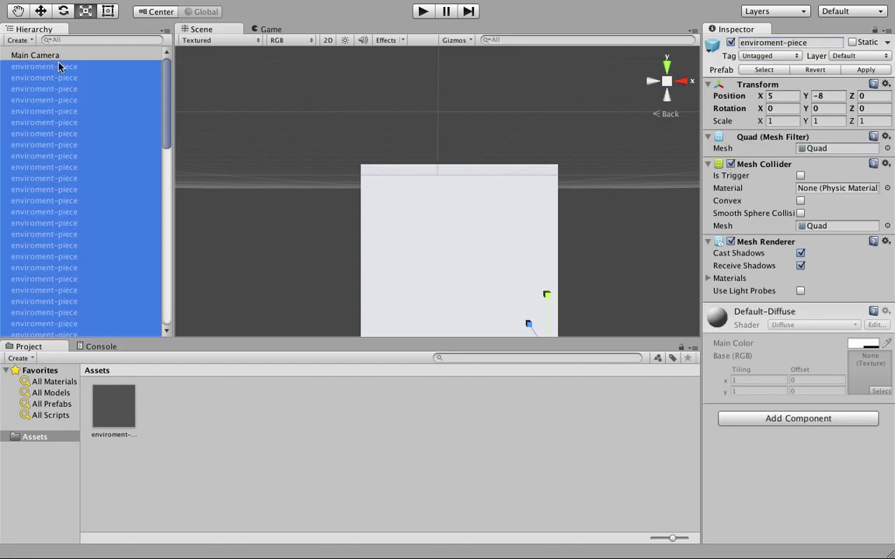
left_click_drag(57, 190, 55, 332)
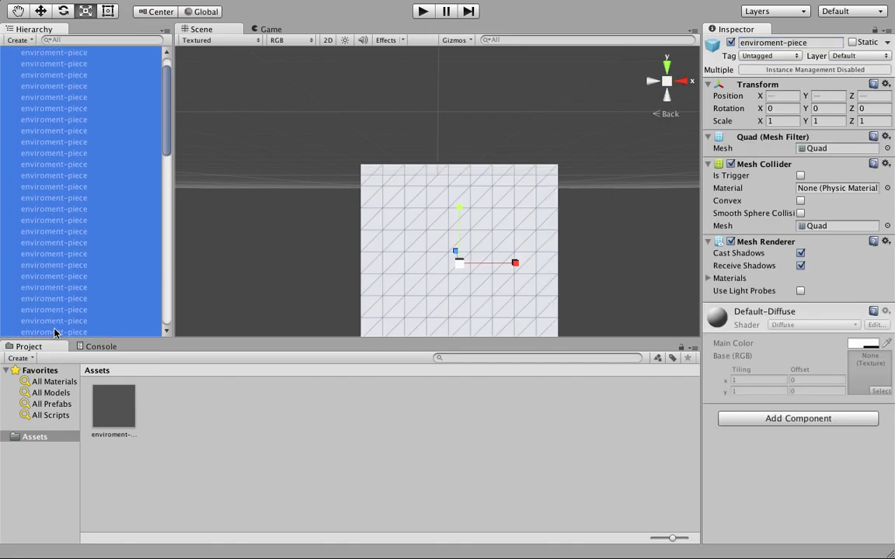
scroll(56, 234, "up", 15)
left_click(7, 66)
Step: Save room-1 as a prefab in the Assets folder and inspect its preview and child pieces
left_click(28, 69)
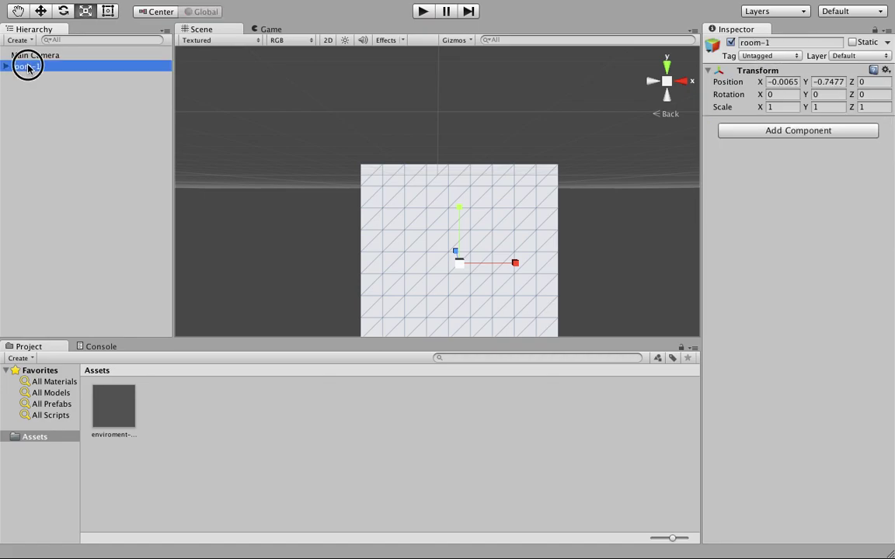
double_click(28, 68)
left_click_drag(64, 72, 233, 447)
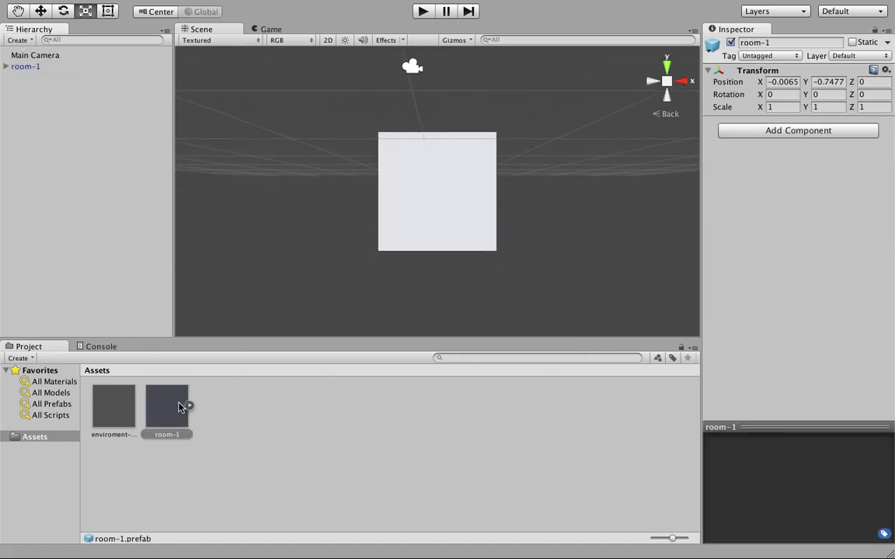
left_click_drag(800, 480, 864, 477)
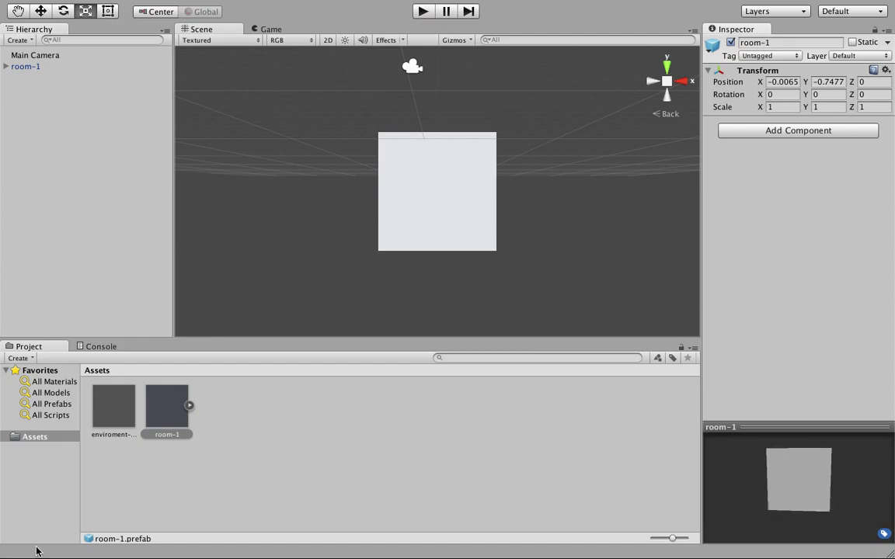
left_click(140, 420)
left_click(189, 407)
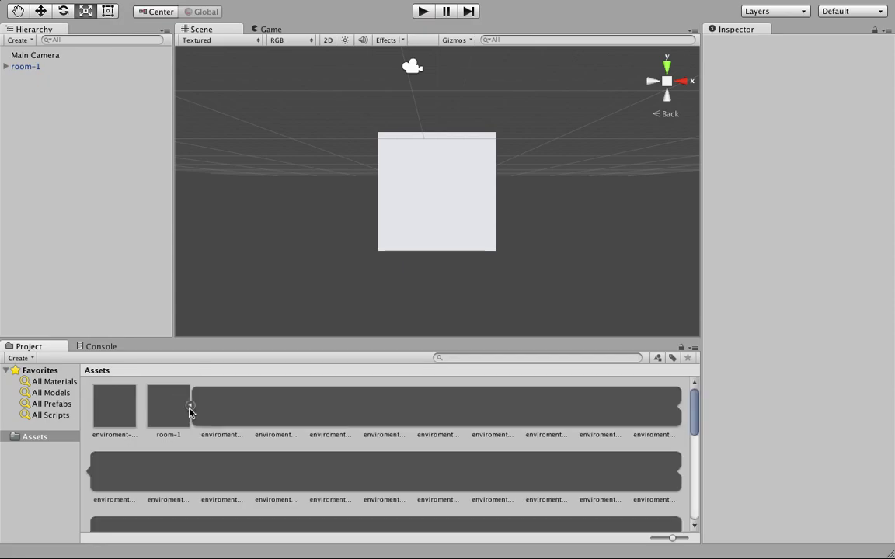
left_click(189, 406)
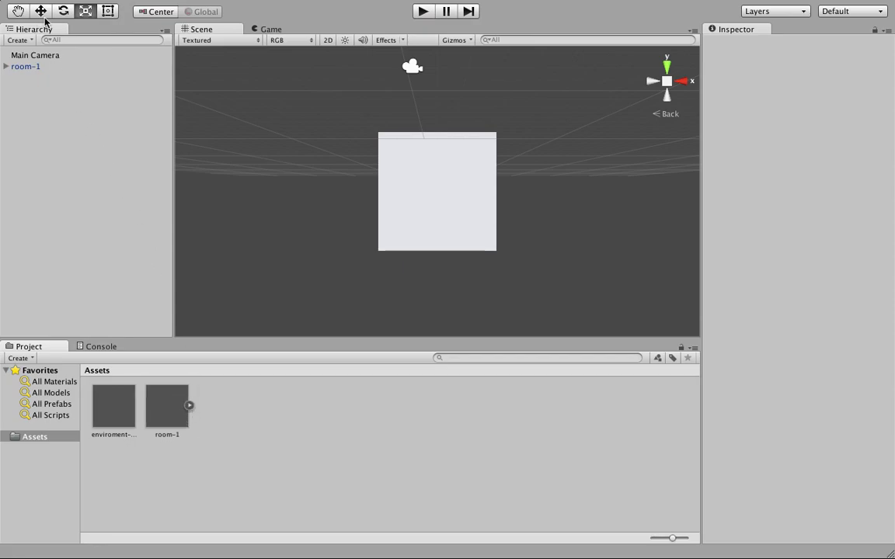
Step: Add a directional light to the scene
left_click(464, 193)
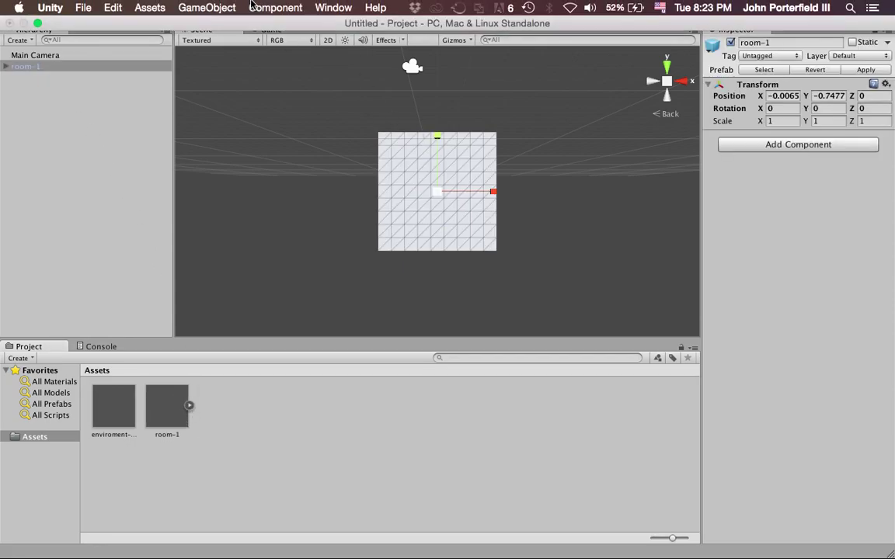
left_click(207, 7)
mouse_move(247, 92)
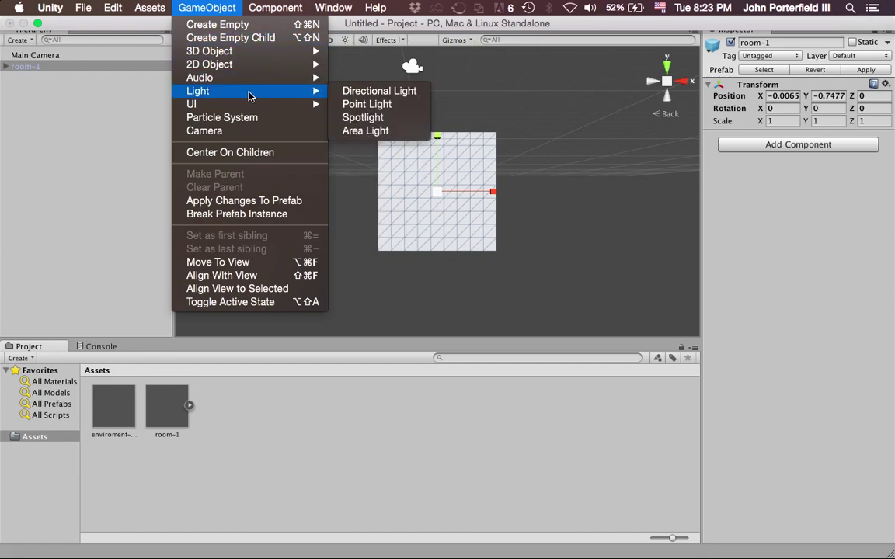
left_click(418, 92)
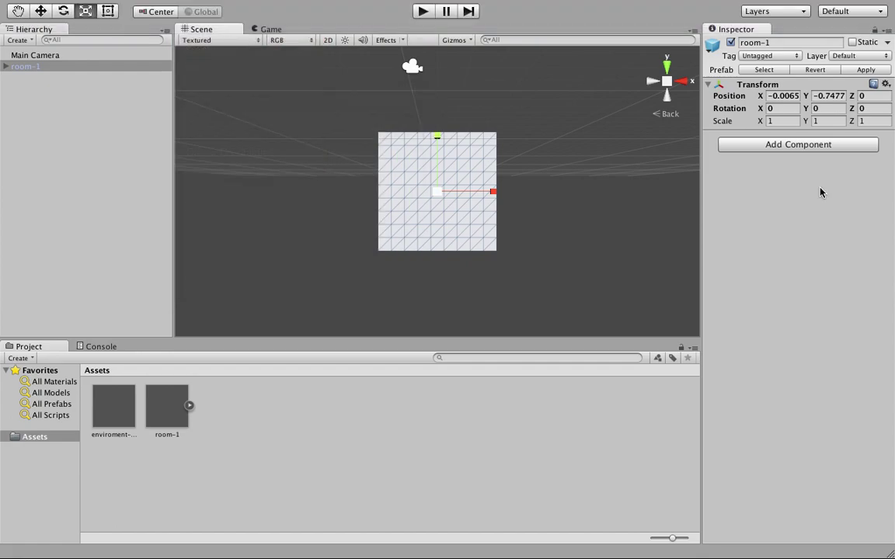
Step: Set the directional light's intensity to 0.25 and check the lighting in the game view
left_click(260, 28)
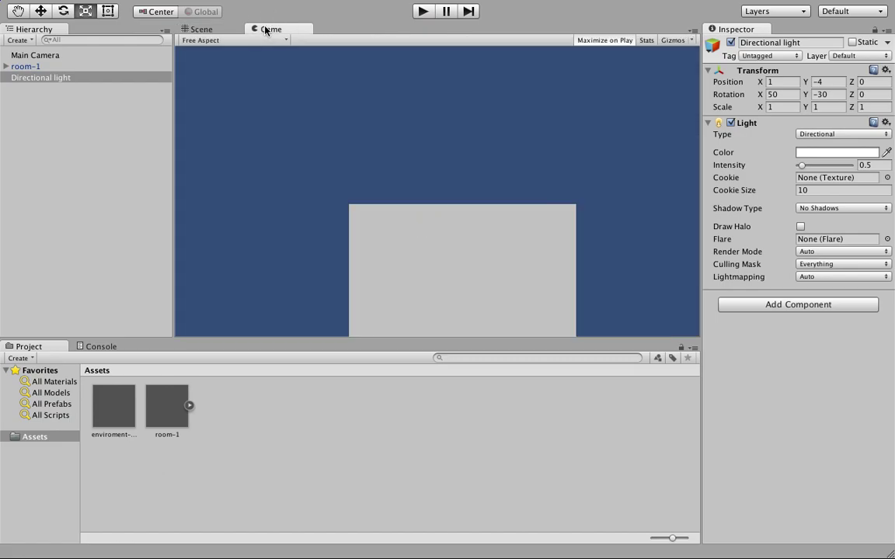
left_click(236, 28)
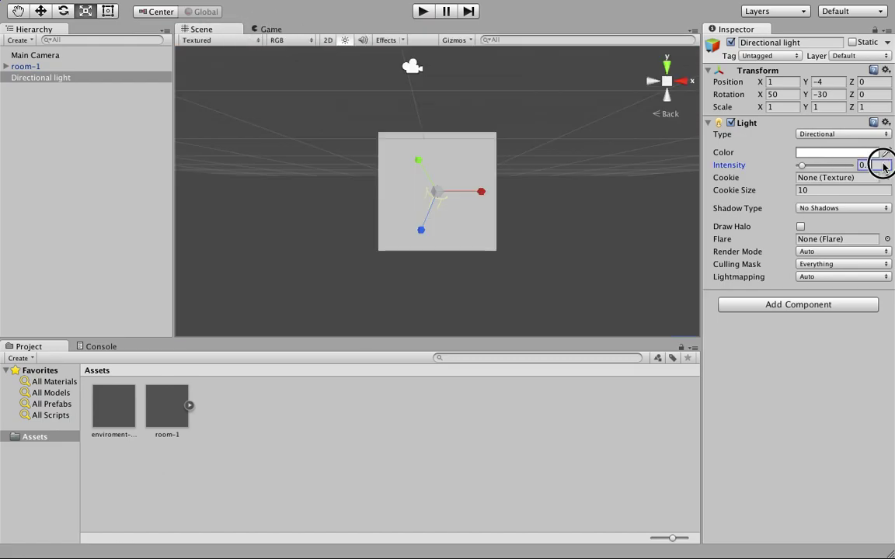
type("25")
key("Return")
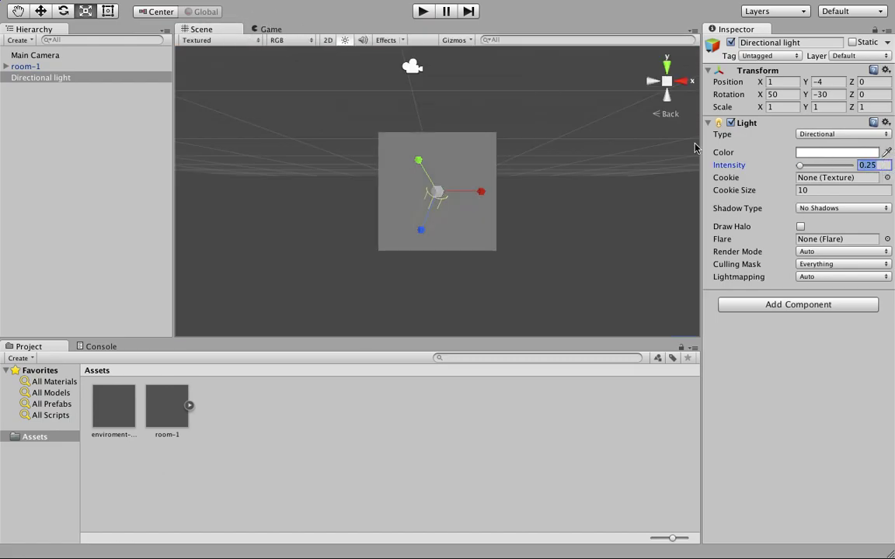
left_click(269, 27)
left_click(241, 31)
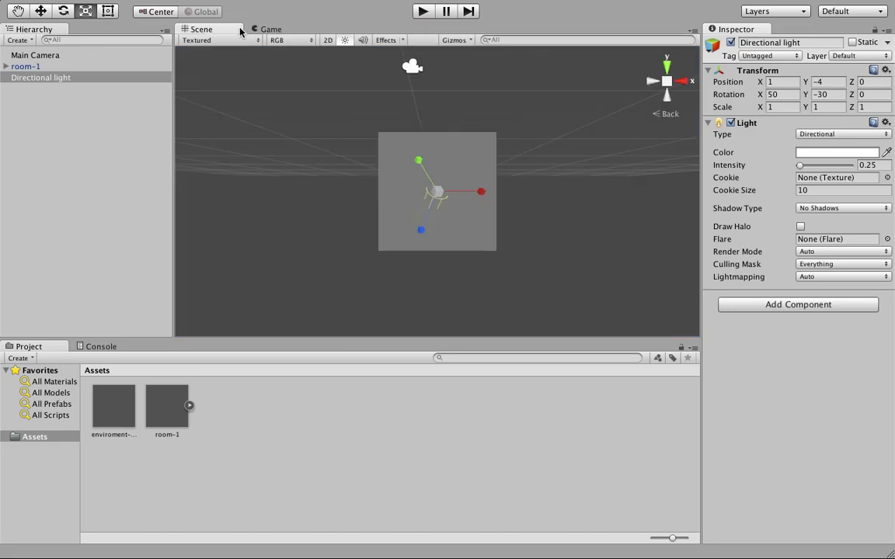
Step: Set the Main Camera's background color to black and show the game view
left_click(104, 56)
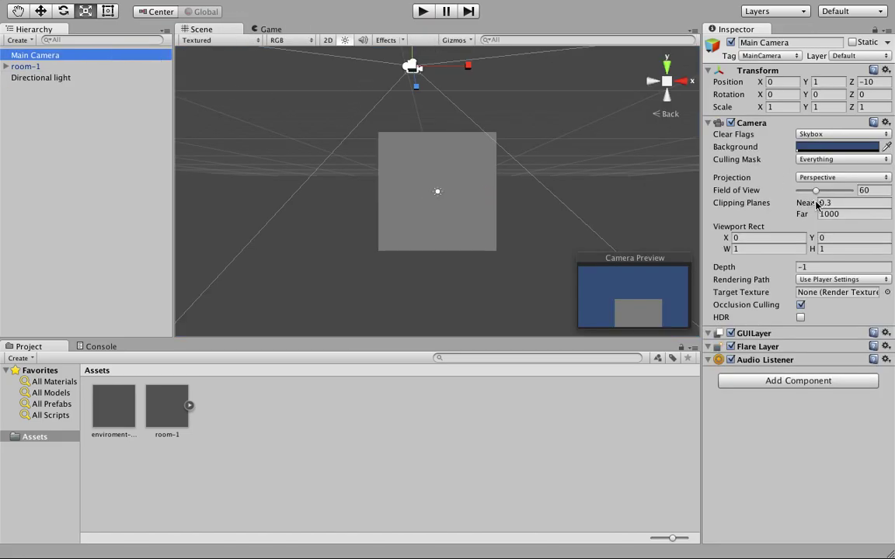
left_click(847, 147)
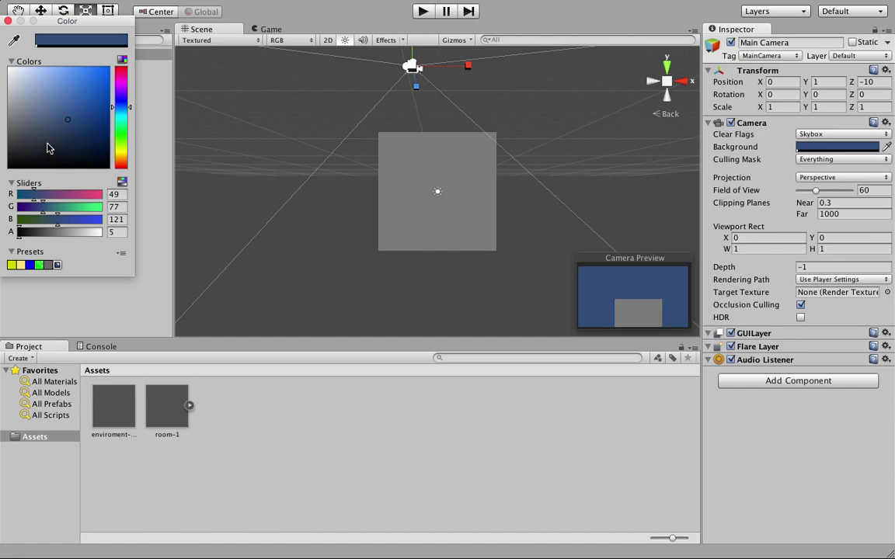
left_click_drag(47, 148, 4, 299)
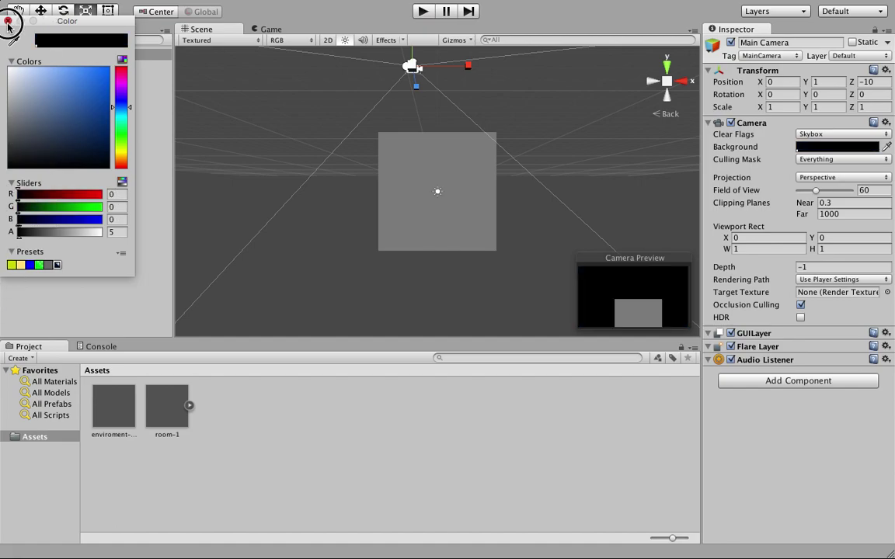
left_click(7, 21)
left_click(256, 24)
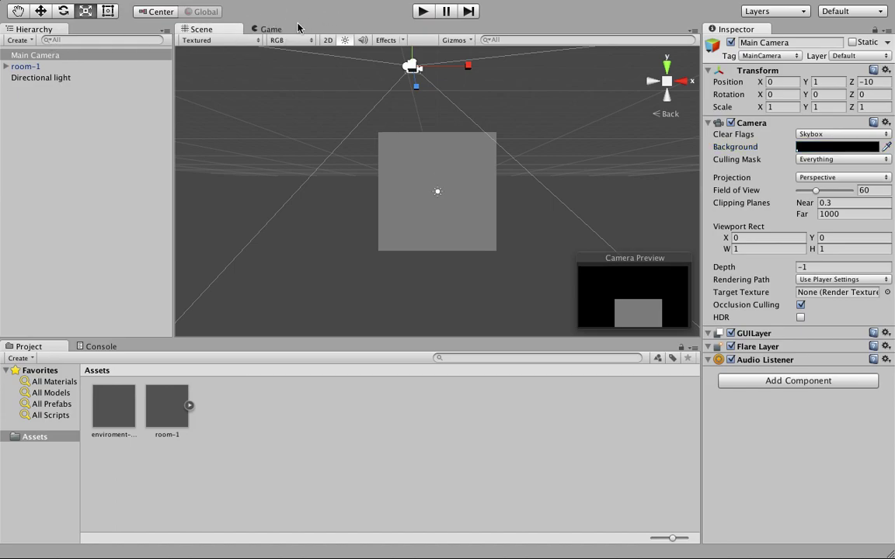
left_click(276, 29)
Step: Set room-1's position to 0 on X and Y
left_click(104, 66)
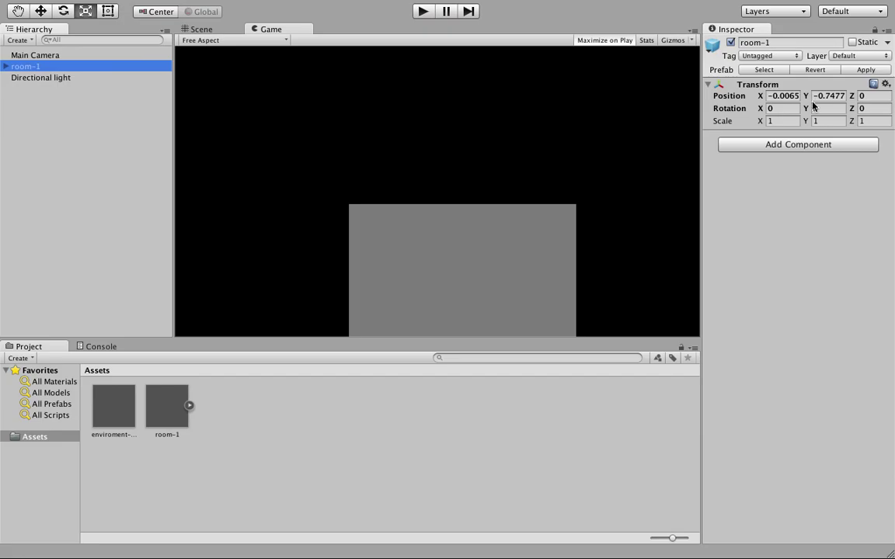
left_click(785, 95)
type("0")
key("Tab")
type("0")
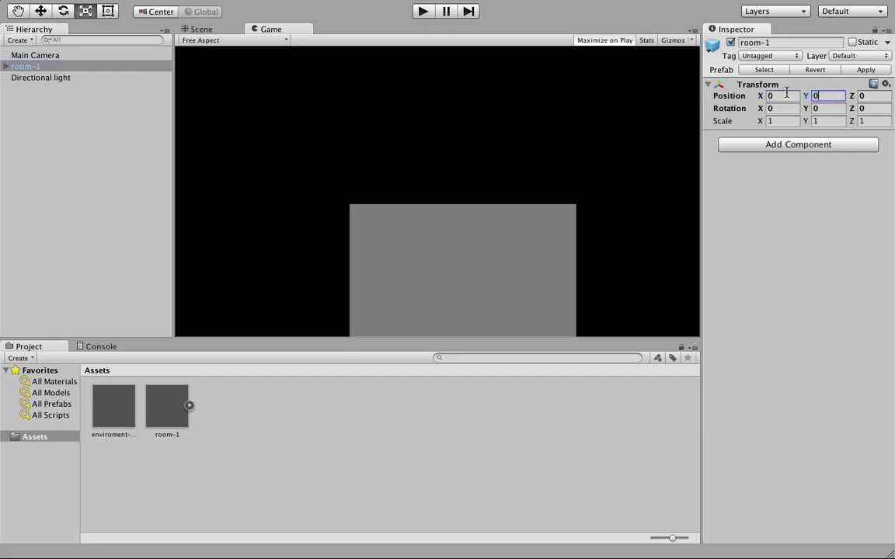
key("Tab")
key("Return")
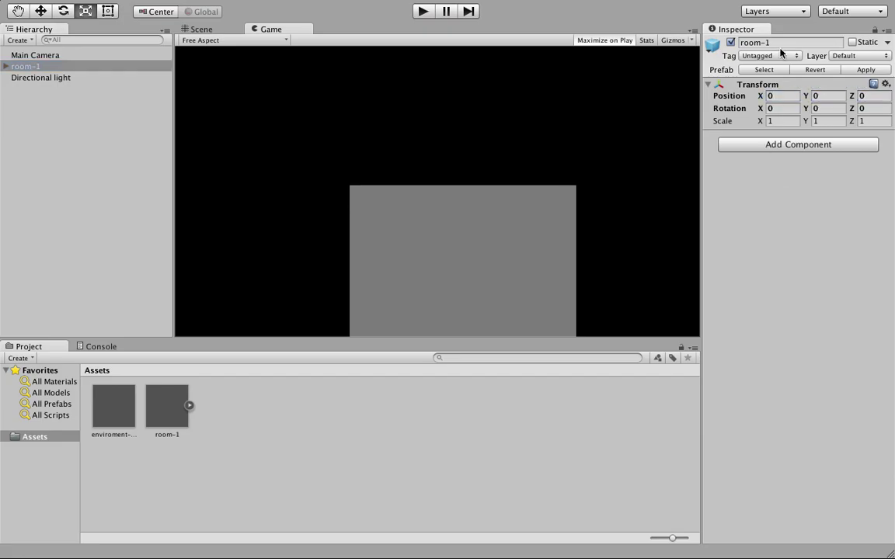
Step: Center room-1 in the game view by raising it to Y 4.16 and shifting it slightly in the negative X direction
left_click(196, 29)
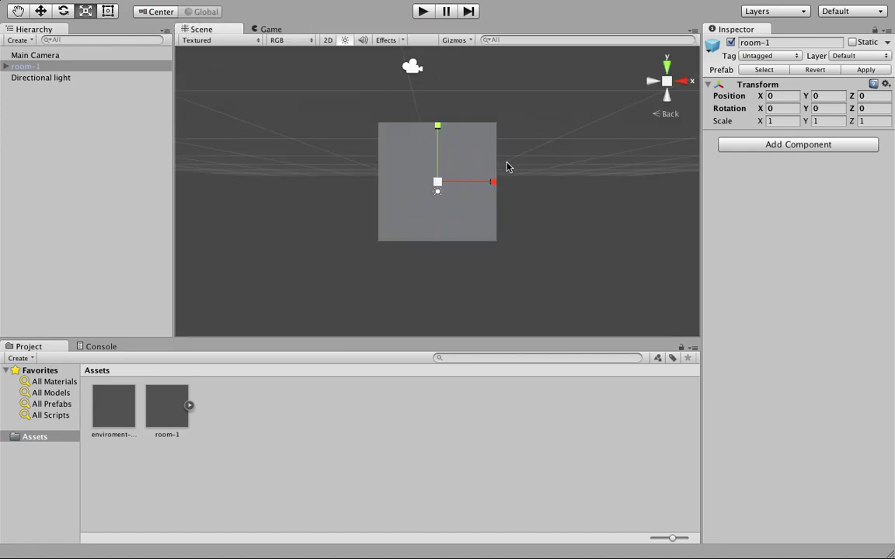
key("w")
left_click_drag(436, 129, 437, 105)
left_click(271, 29)
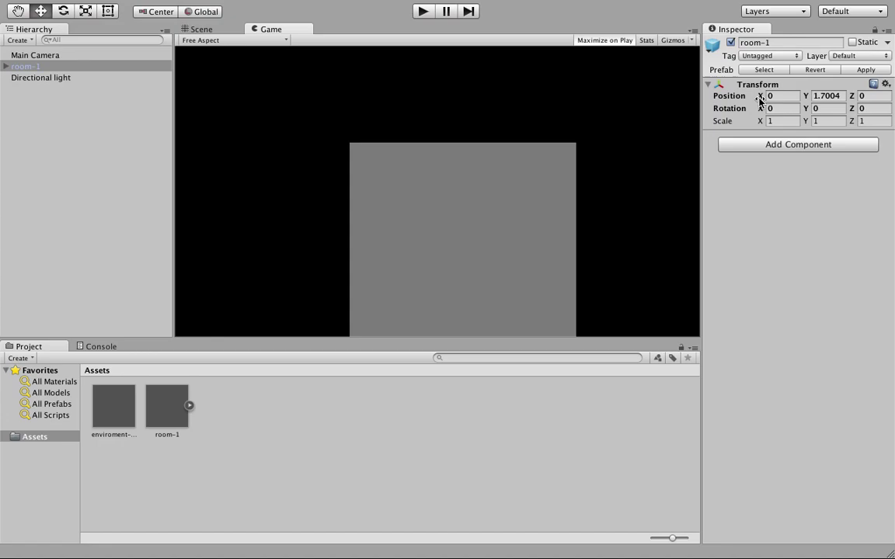
left_click(811, 94)
type("4.54")
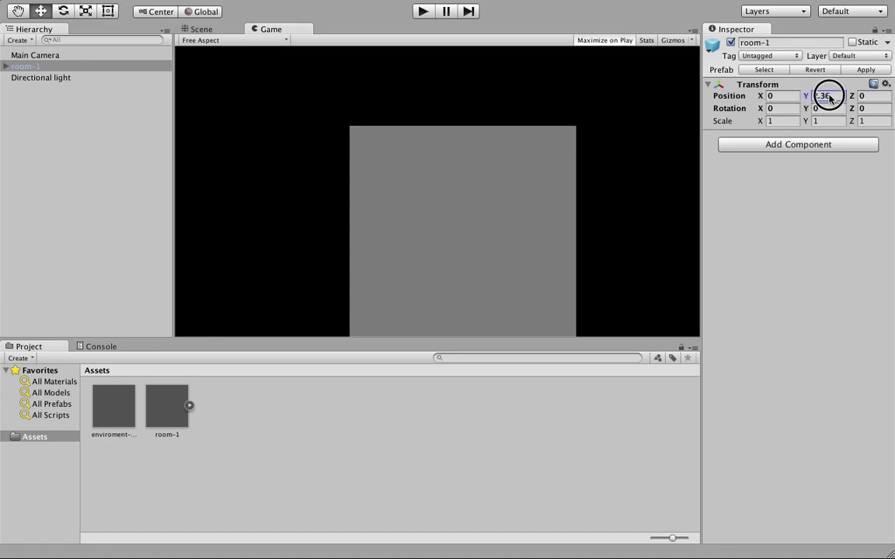
key("BackSpace")
key("BackSpace")
type("16")
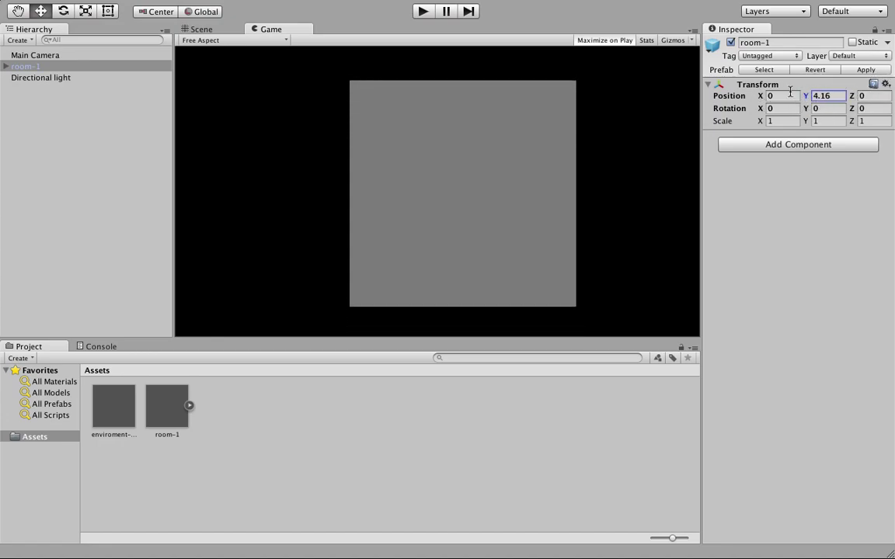
left_click_drag(764, 98, 742, 99)
Step: Set the Main Camera's Z position to -4
left_click(40, 56)
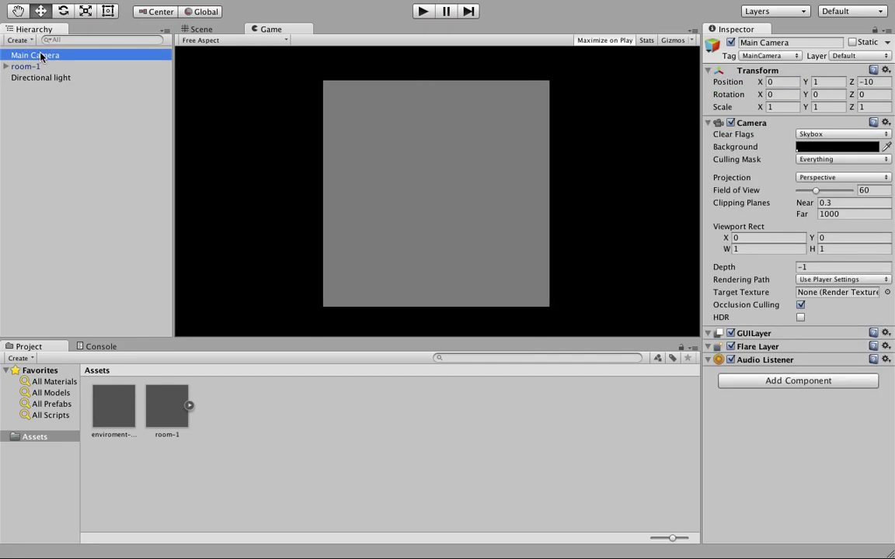
left_click(870, 82)
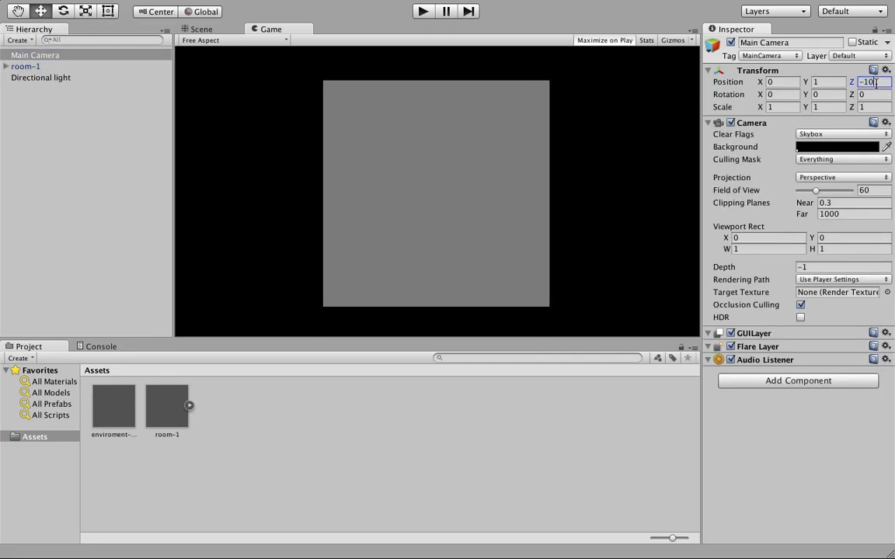
type("-5")
key("BackSpace")
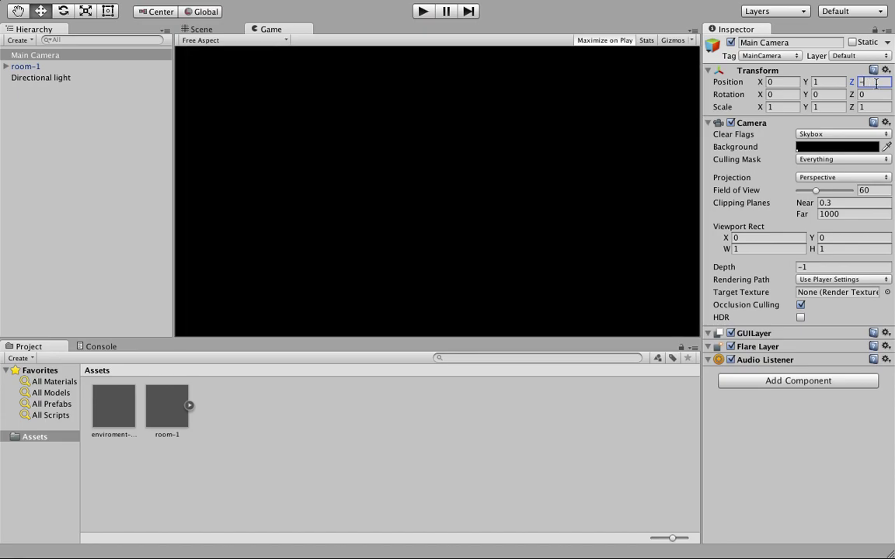
type("3")
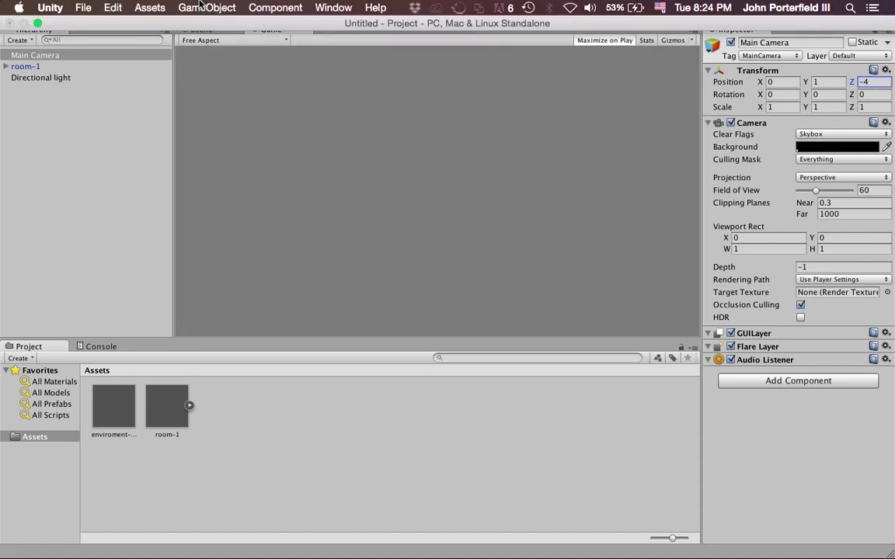
Step: Add a 3D Quad to the scene and raise it to about Y 1.02, within the room's area
left_click(202, 7)
mouse_move(208, 54)
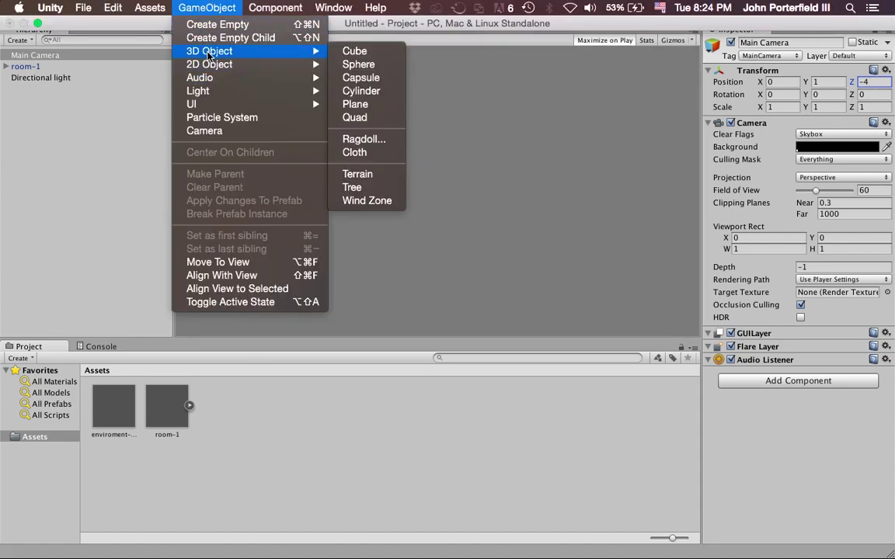
left_click(392, 122)
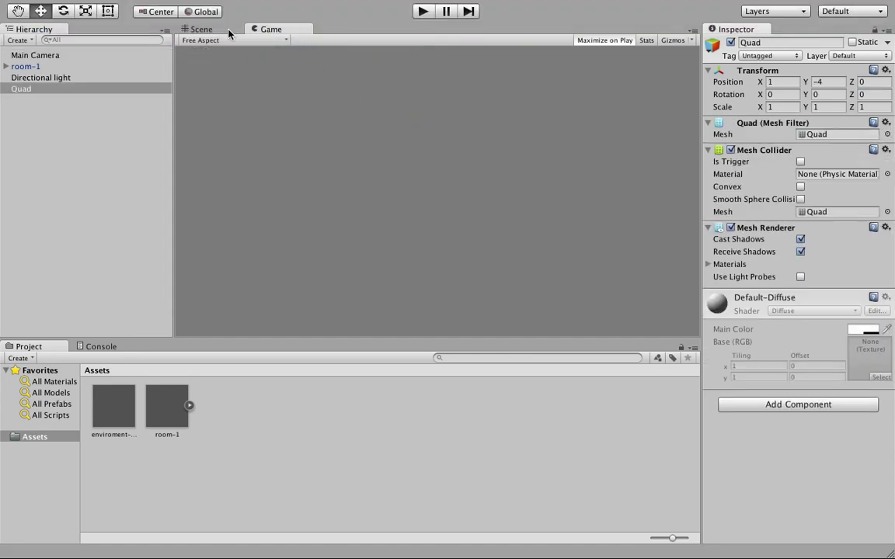
left_click_drag(433, 148, 192, 202, "alt")
left_click_drag(436, 140, 381, 99)
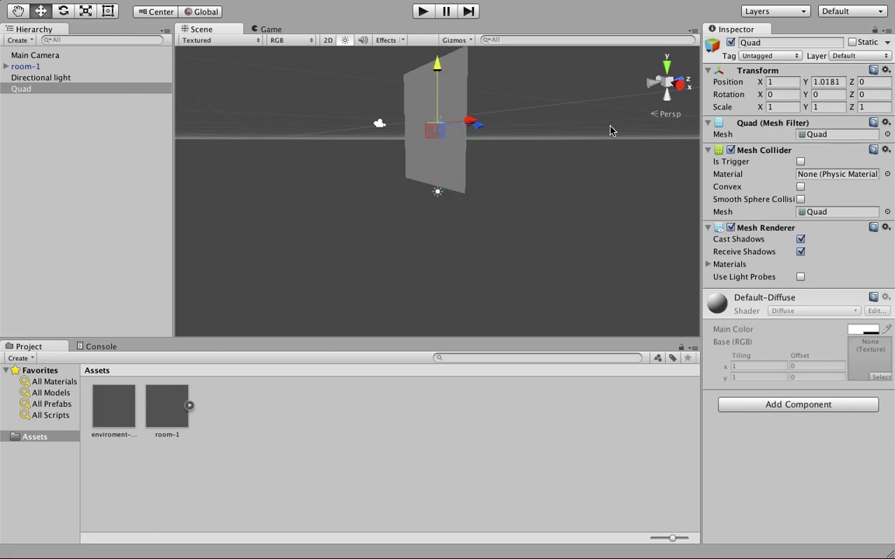
Step: Shift the new quad along Z to about -0.077 so it sits just in front of the room tiles
left_click(656, 81)
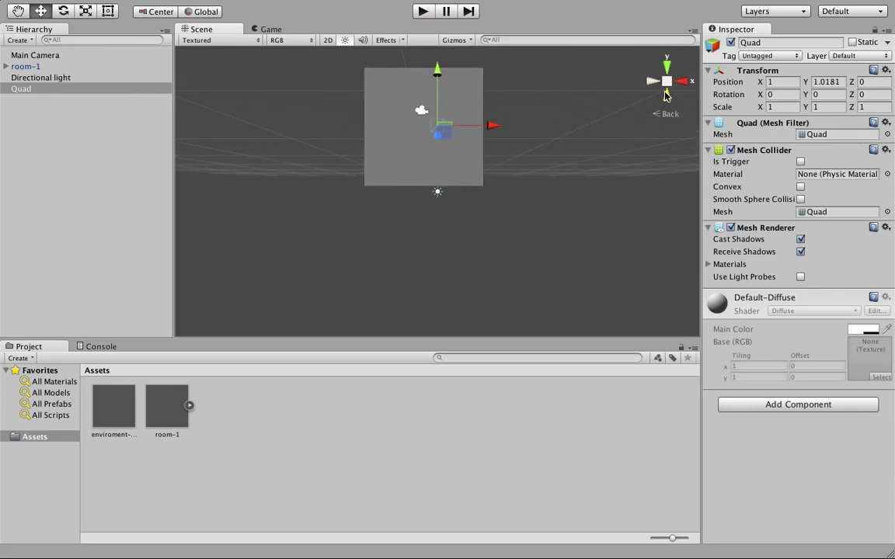
middle_click_drag(453, 119, 469, 194)
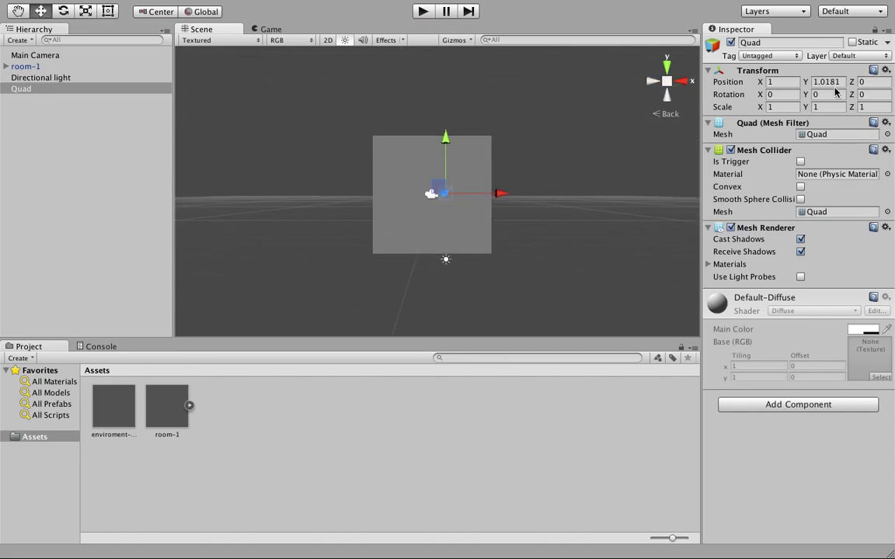
left_click_drag(853, 81, 742, 95)
key("alt")
left_click_drag(581, 104, 216, 142, "alt")
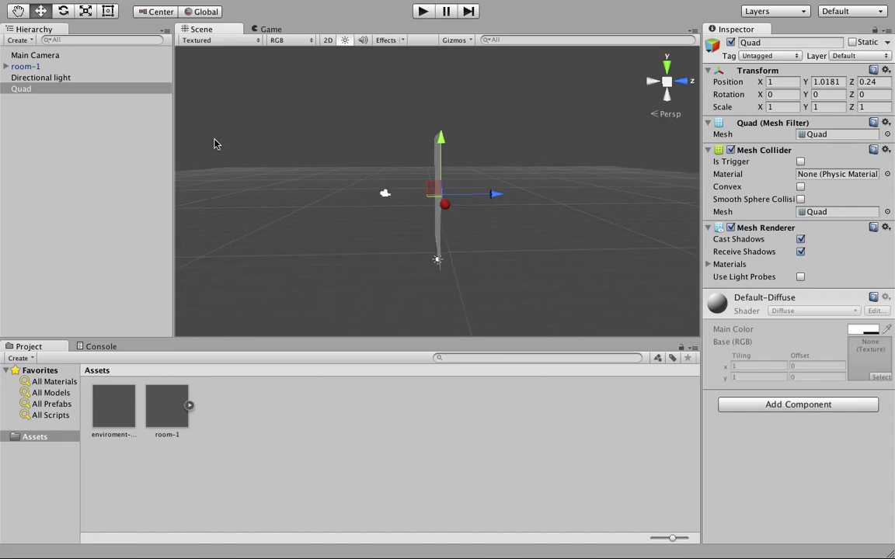
left_click_drag(494, 194, 491, 199)
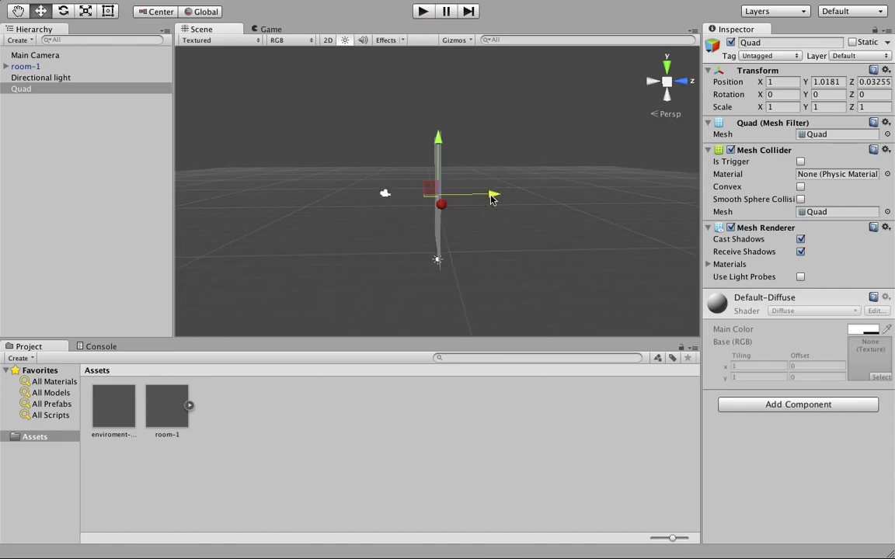
left_click(655, 80)
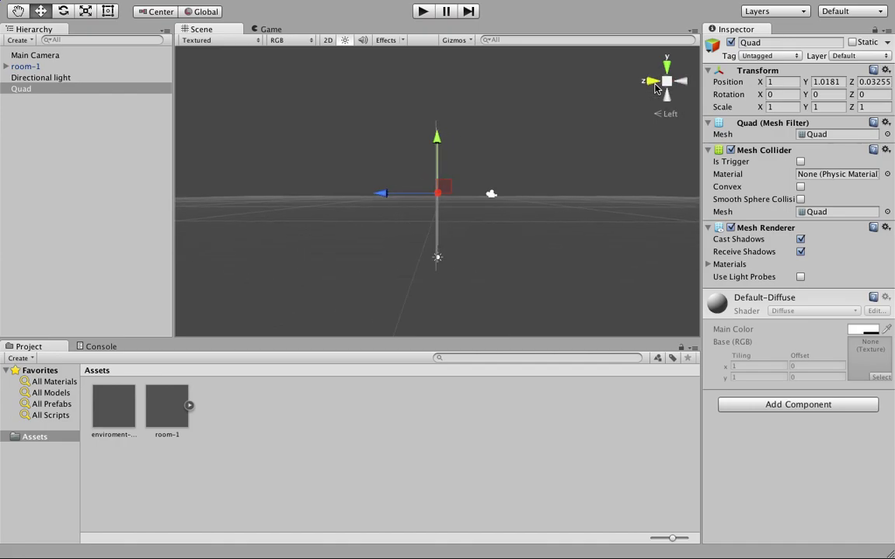
mouse_move(388, 199)
left_mouse_down()
mouse_move(398, 201)
mouse_move(373, 203)
mouse_move(395, 205)
left_mouse_up()
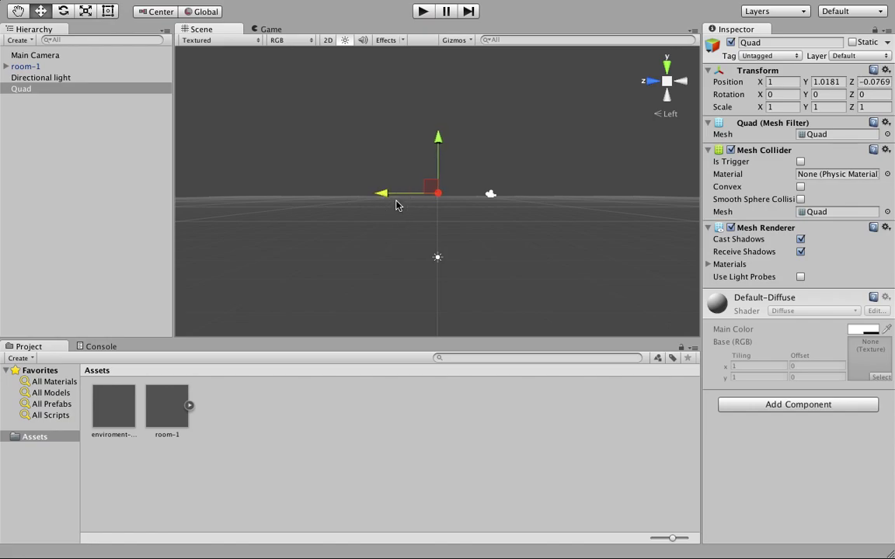
Step: Add a Rigidbody to the quad with Use Gravity turned off and check the game view
left_click(758, 404)
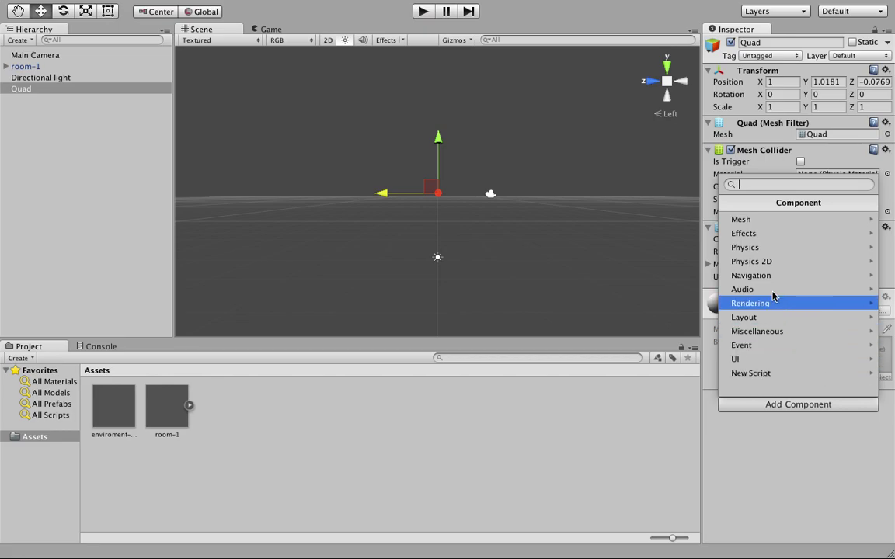
left_click(757, 249)
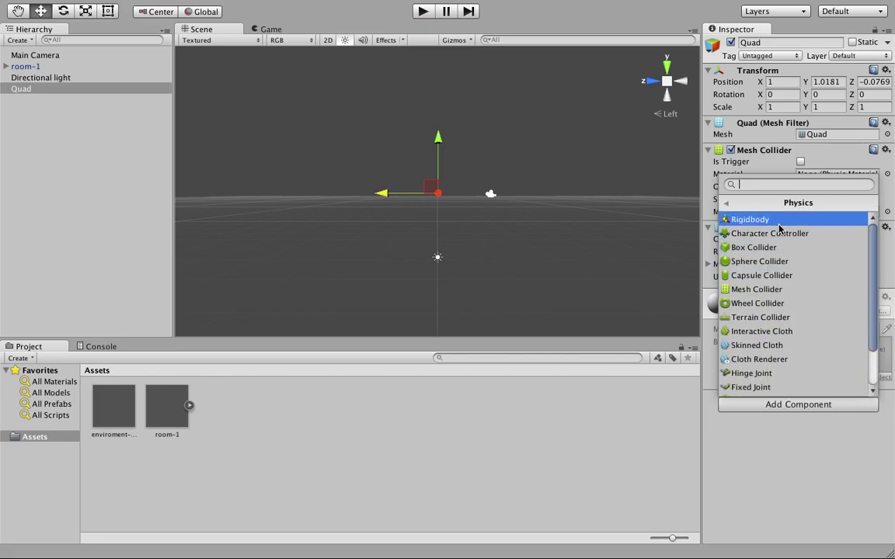
left_click(748, 219)
left_click(800, 343)
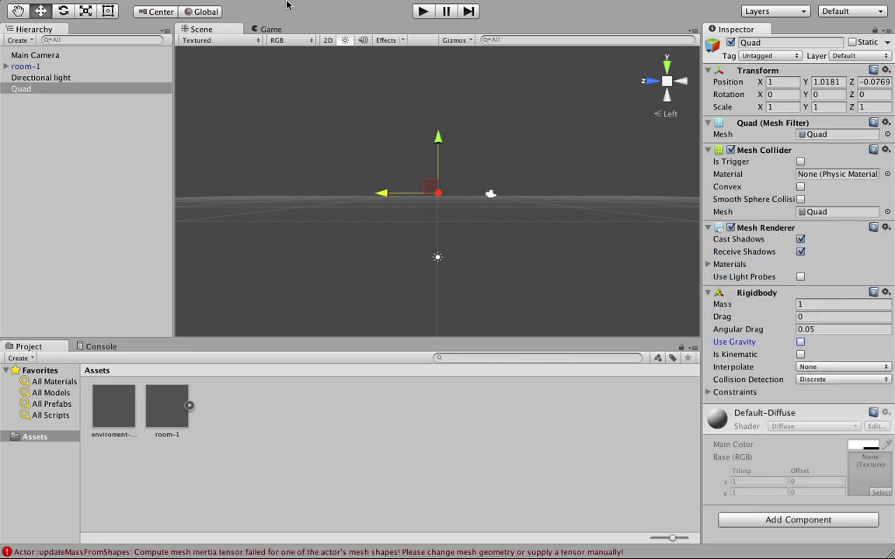
left_click(264, 29)
left_click(214, 30)
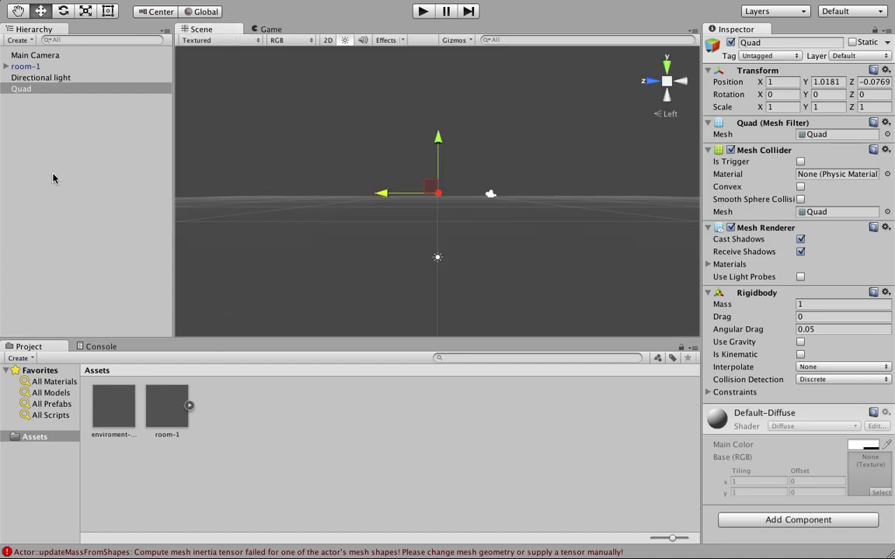
Step: Rename the quad as player
left_click(22, 87)
left_click(21, 88)
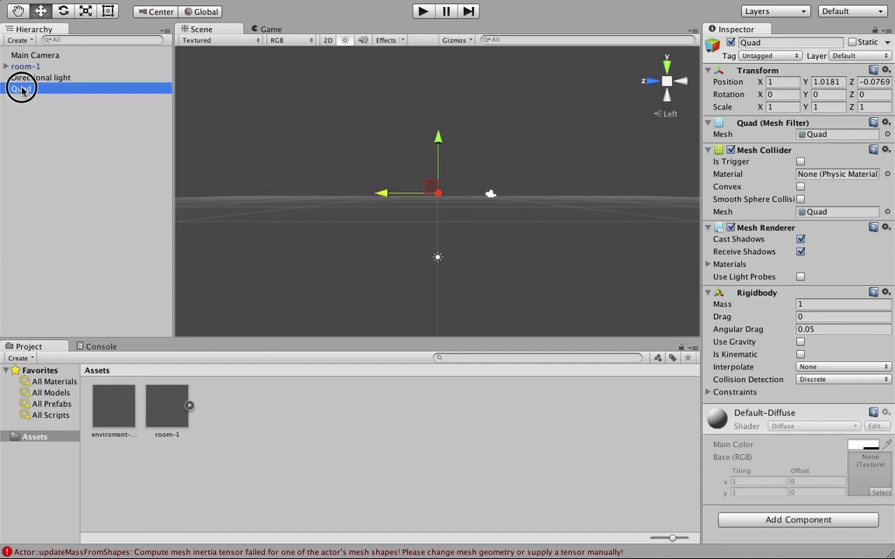
type("pl")
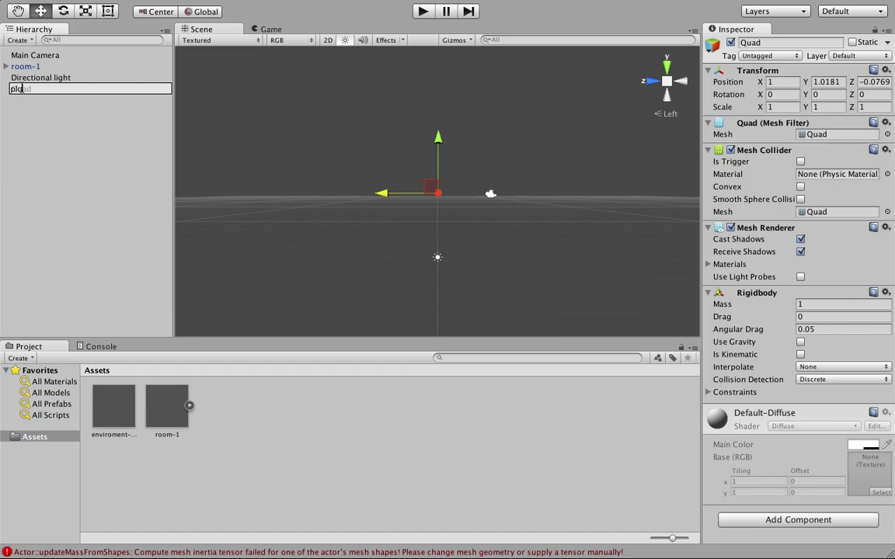
type("ayer")
key("Return")
Step: Rename the directional light as room-light
left_click(35, 77)
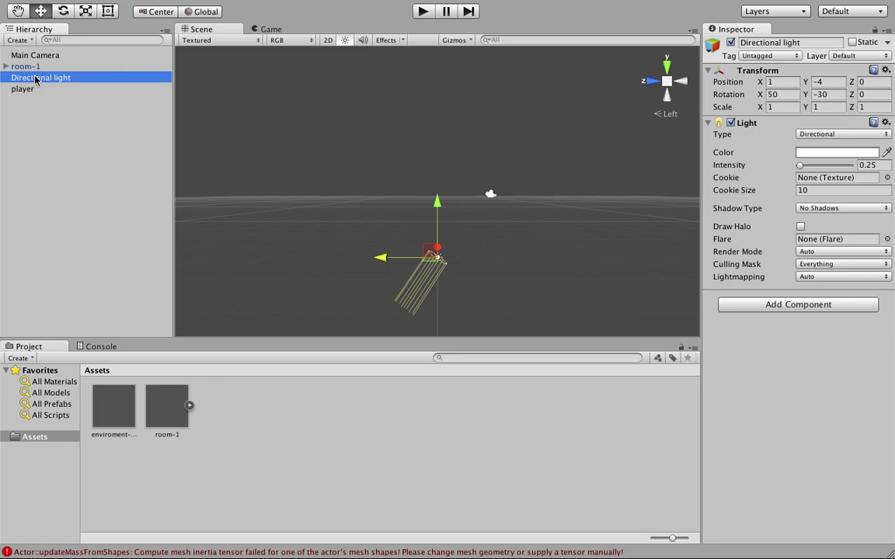
left_click(35, 78)
type("ro")
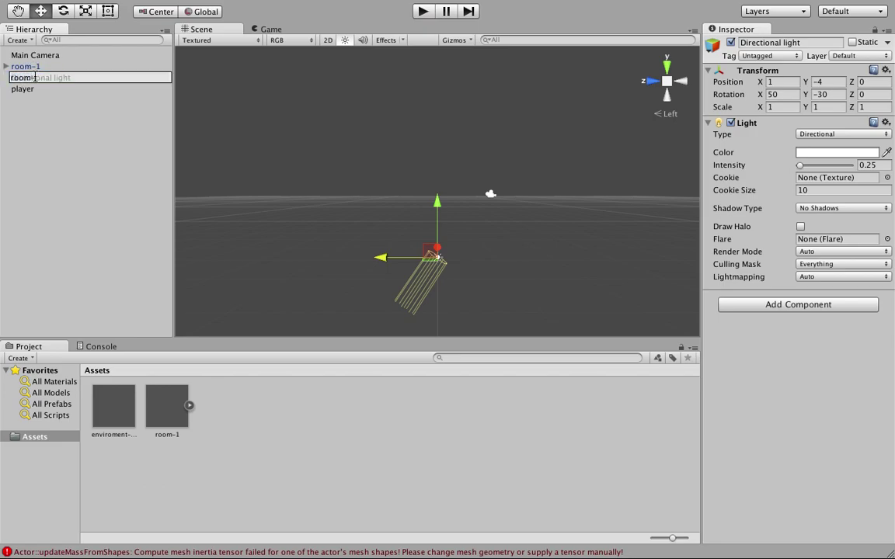
type("om-light")
key("Return")
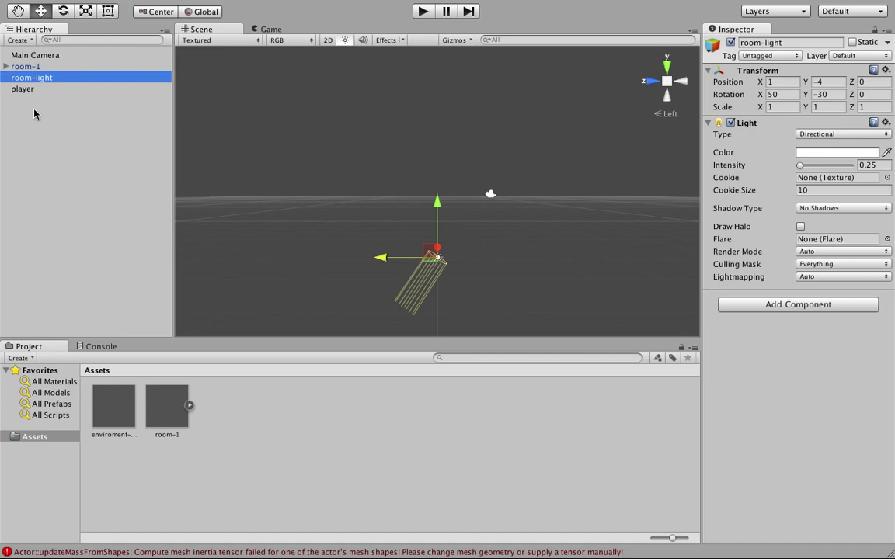
Step: Save the player object as a prefab in Assets and select its instance in the scene
left_click_drag(23, 88, 284, 389)
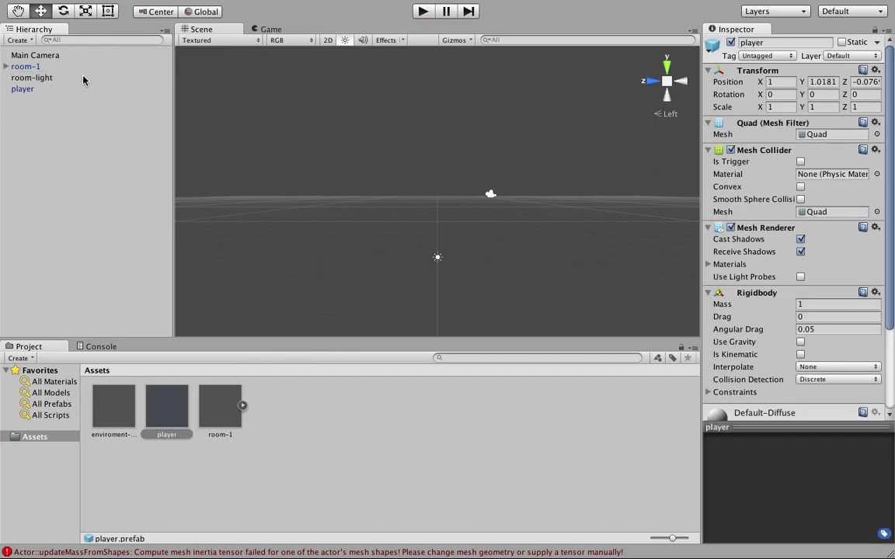
left_click_drag(83, 78, 47, 81)
left_click(46, 90)
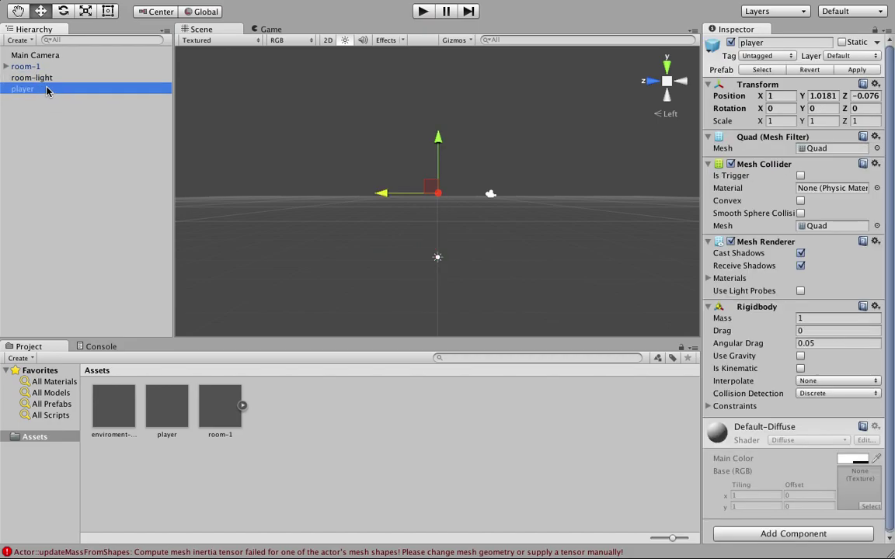
Step: Create a new material in Assets named player
left_click(271, 30)
right_click(412, 459)
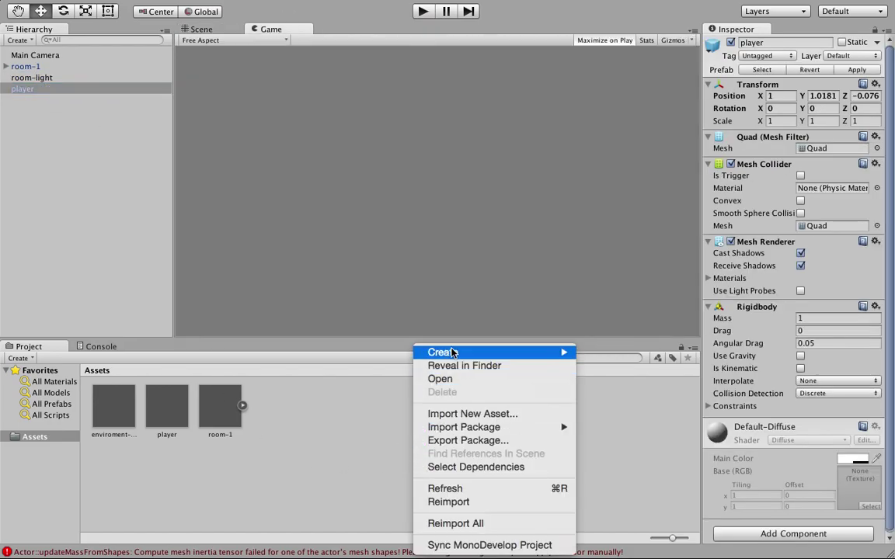
mouse_move(439, 352)
left_click(635, 388)
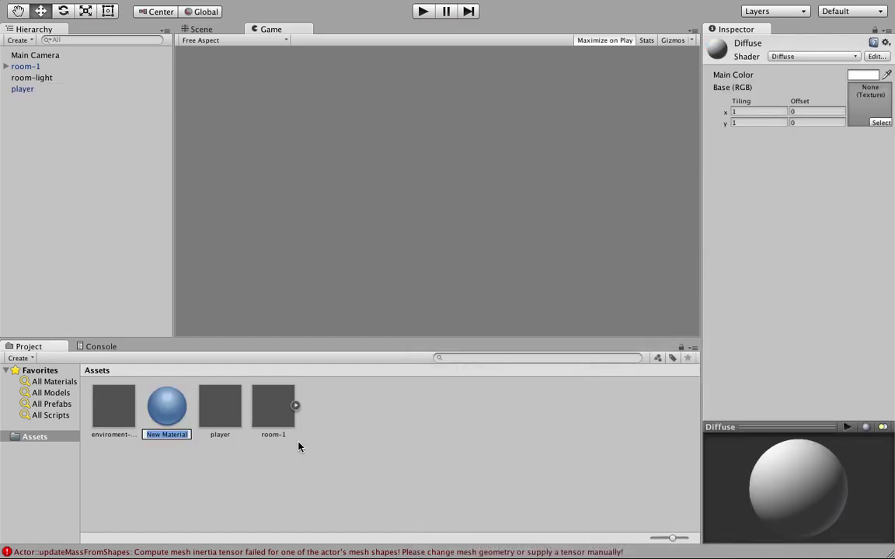
type("player")
key("Return")
Step: Set the player material's main color to bright red
left_click(871, 75)
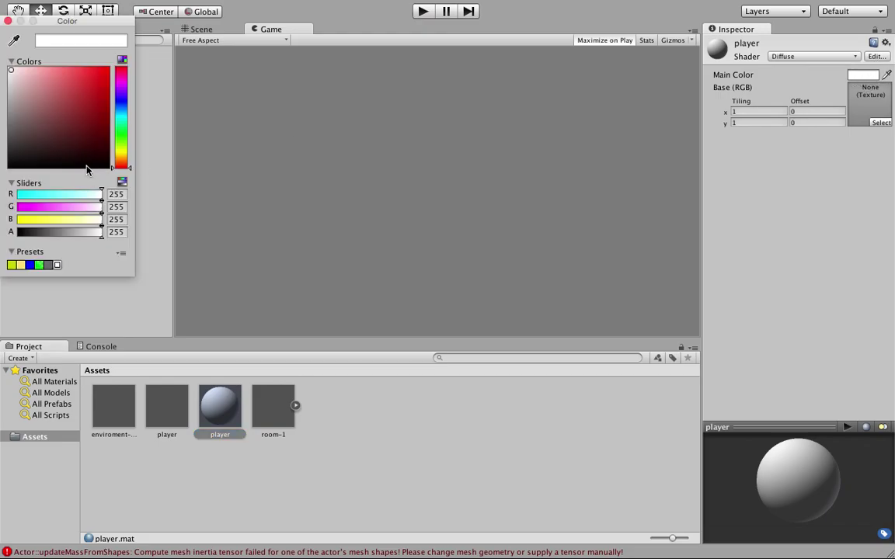
left_click_drag(81, 120, 358, 11)
left_click(8, 21)
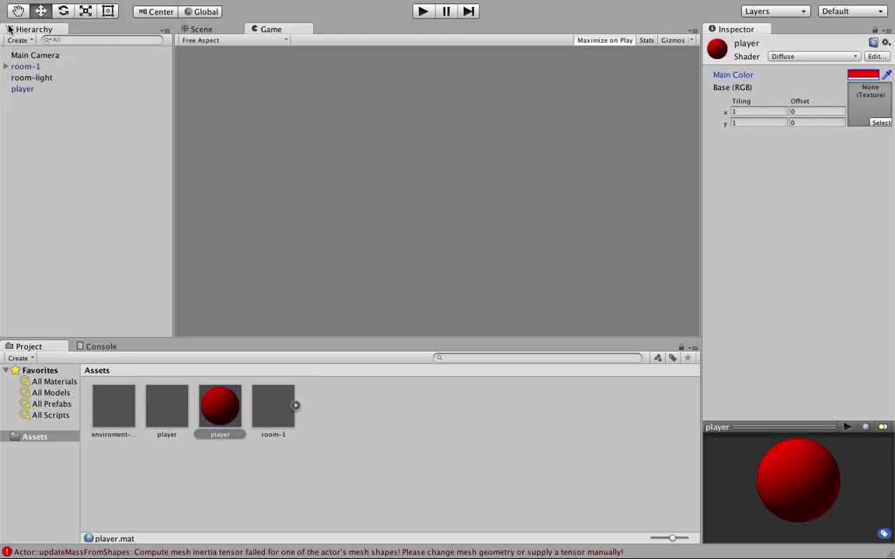
Step: Apply the red player material to the player object and check it in the game view
left_click(21, 89)
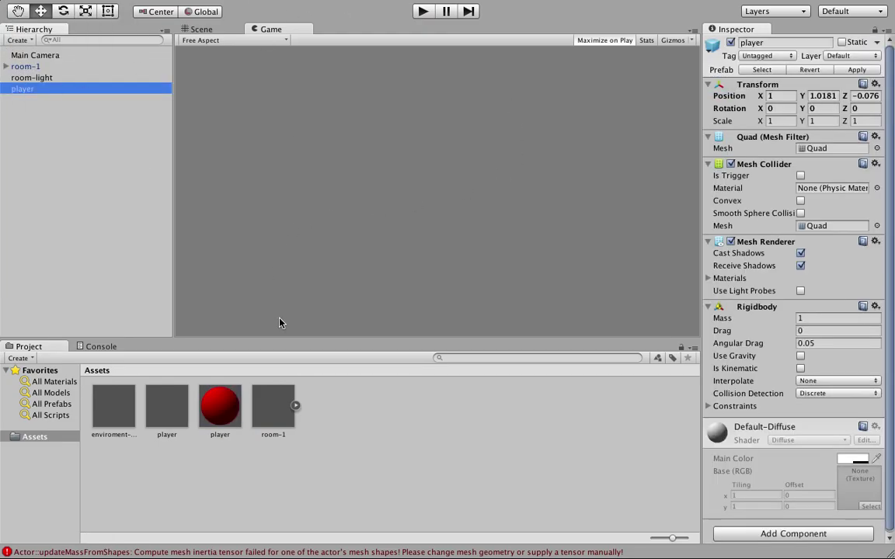
left_click_drag(230, 406, 56, 90)
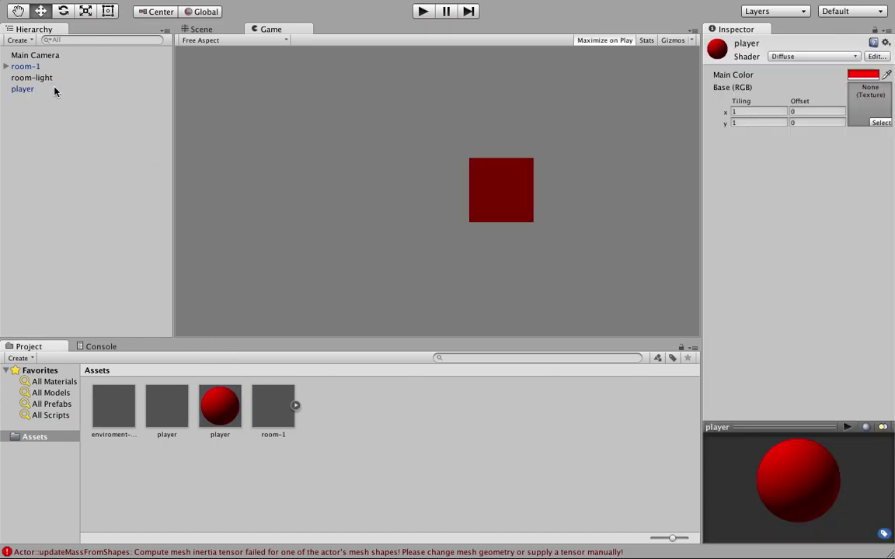
left_click(196, 29)
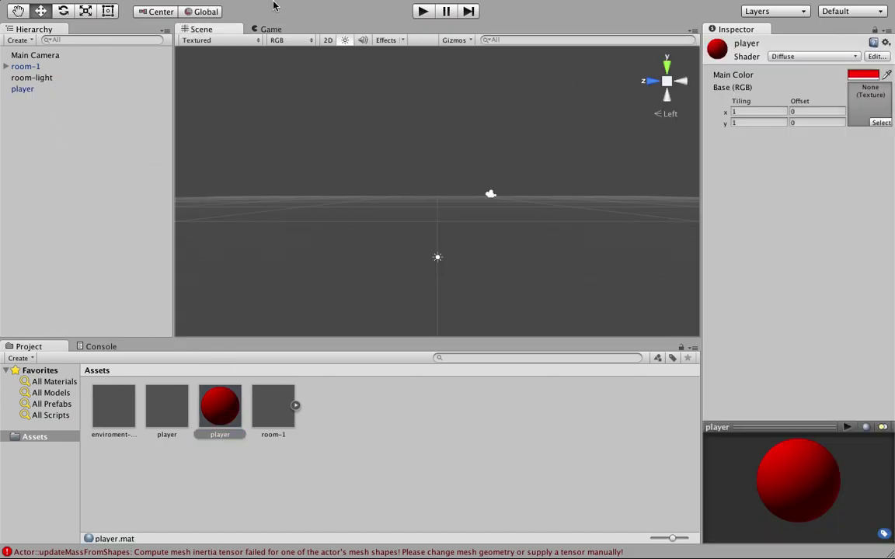
left_click(265, 29)
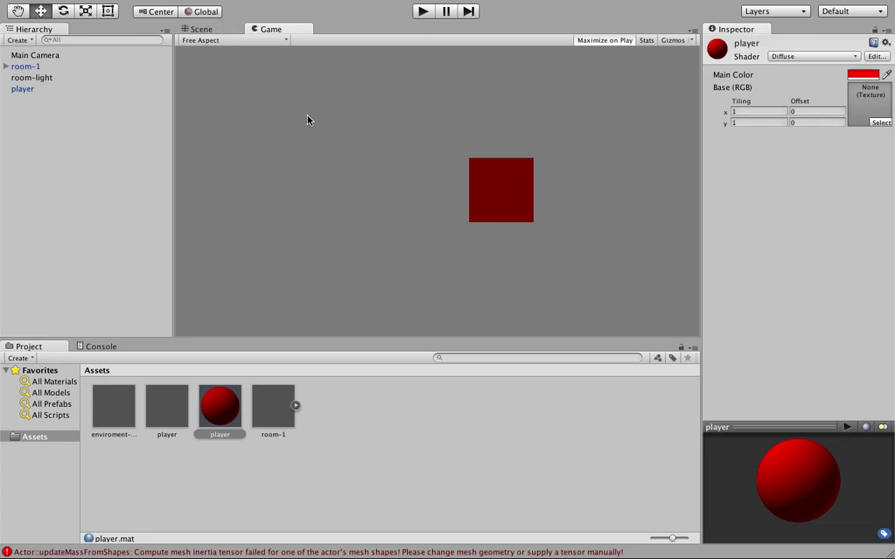
Step: Orient the scene view to the back side to examine the player against room-1
left_click(196, 29)
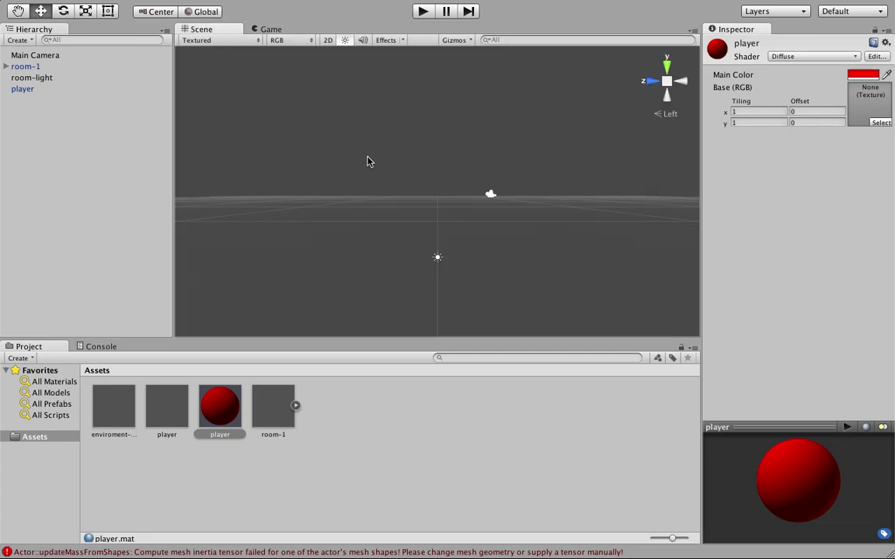
left_click(649, 83)
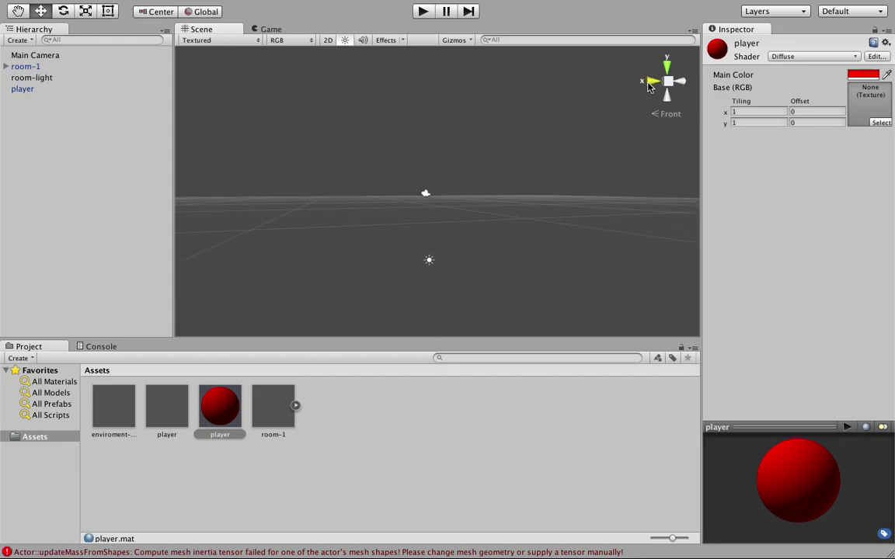
left_click(661, 84)
left_click(679, 84)
left_click(671, 82)
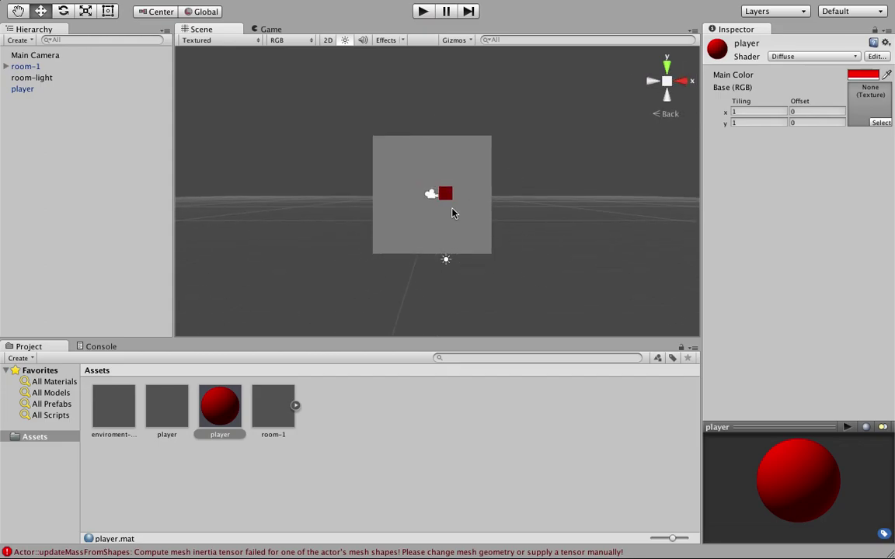
Step: Move the player quad down to near room-1's bottom edge, at about X -0.06, Y -2.95
left_click(445, 194)
left_click_drag(450, 136, 455, 193)
left_click_drag(490, 248, 482, 249)
scroll(481, 249, "up", 5)
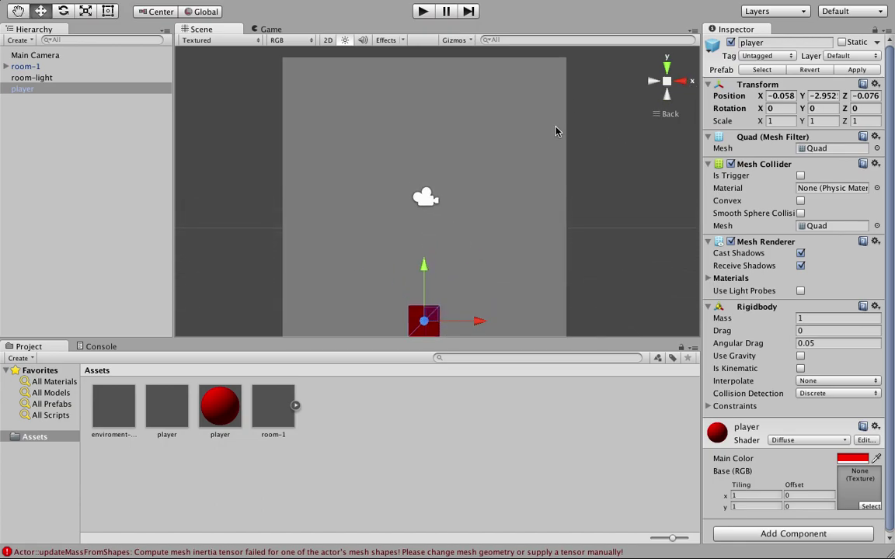
Step: Frame the player and the room's bottom edge in the scene view and align the Main Camera with that view
right_click_drag(556, 130, 563, 28)
scroll(485, 105, "up", 4)
right_click_drag(485, 107, 482, 70)
scroll(484, 70, "up", 3)
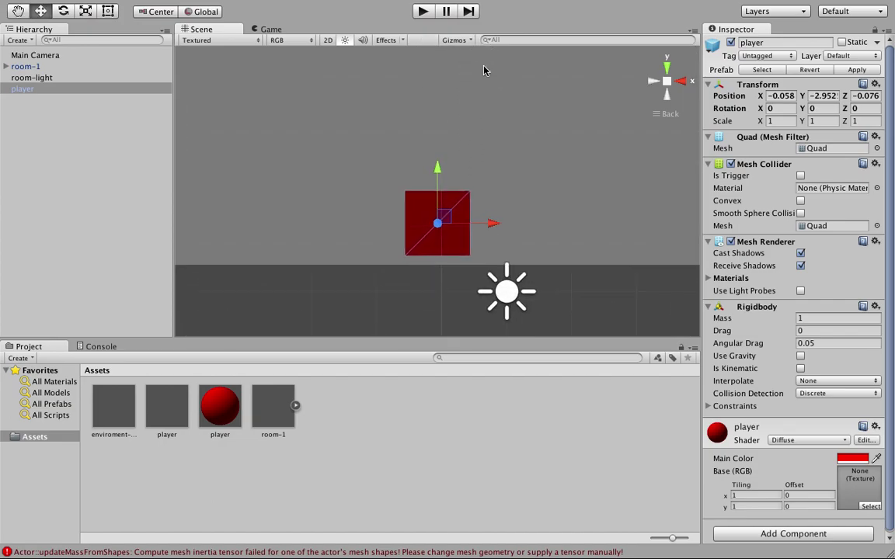
key("q")
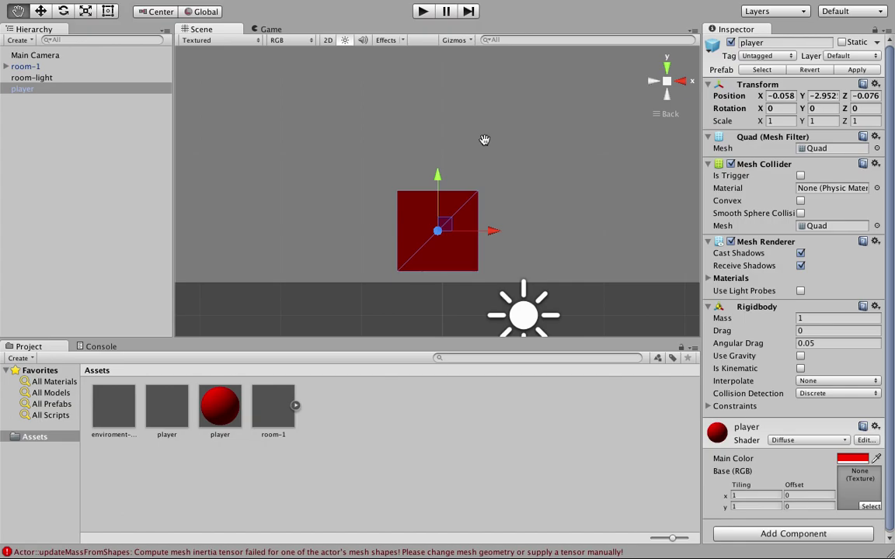
left_click_drag(483, 137, 490, 110)
key("w")
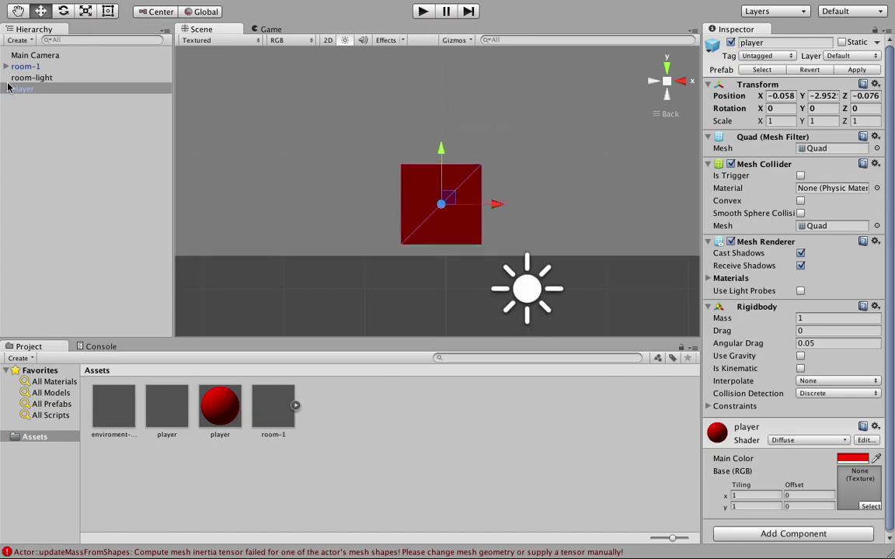
left_click(35, 55)
left_click(214, 7)
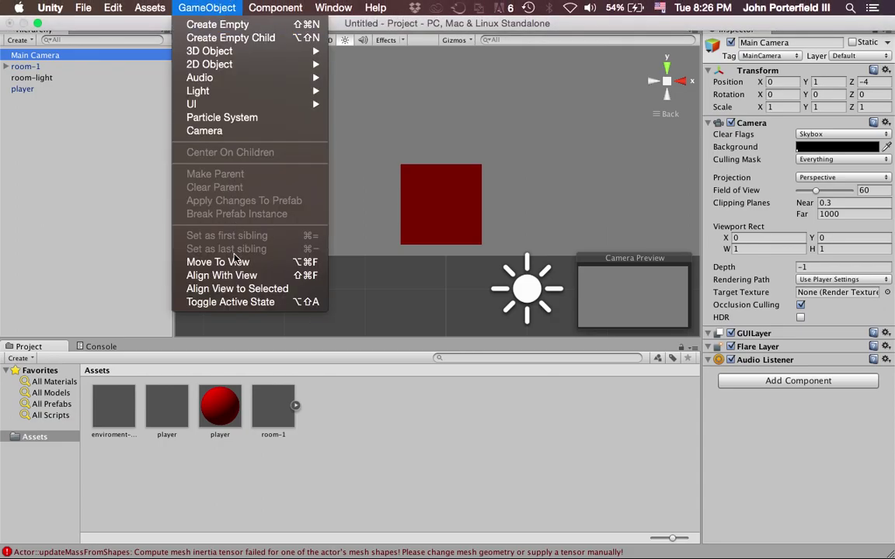
left_click(231, 277)
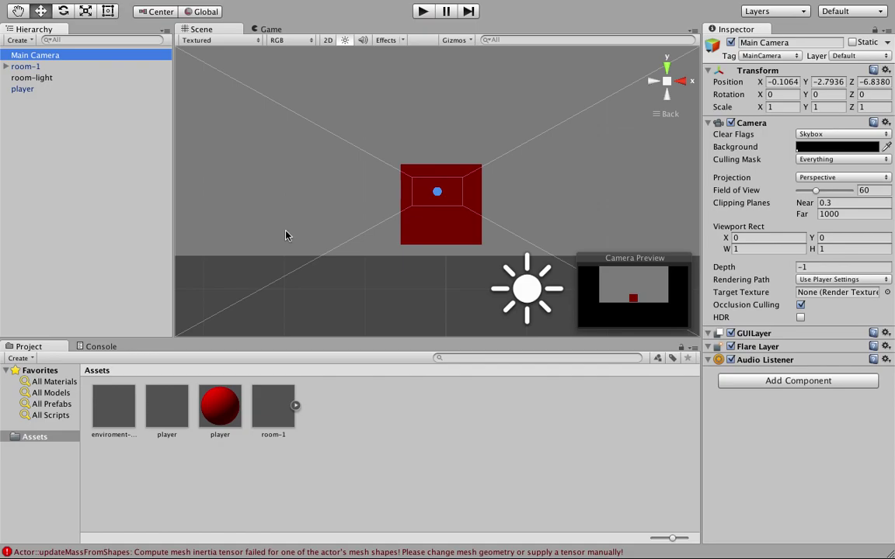
Step: Realign the Main Camera to a closer view of the player, at about Z -2.77, and check it in the game view
scroll(286, 235, "up", 5)
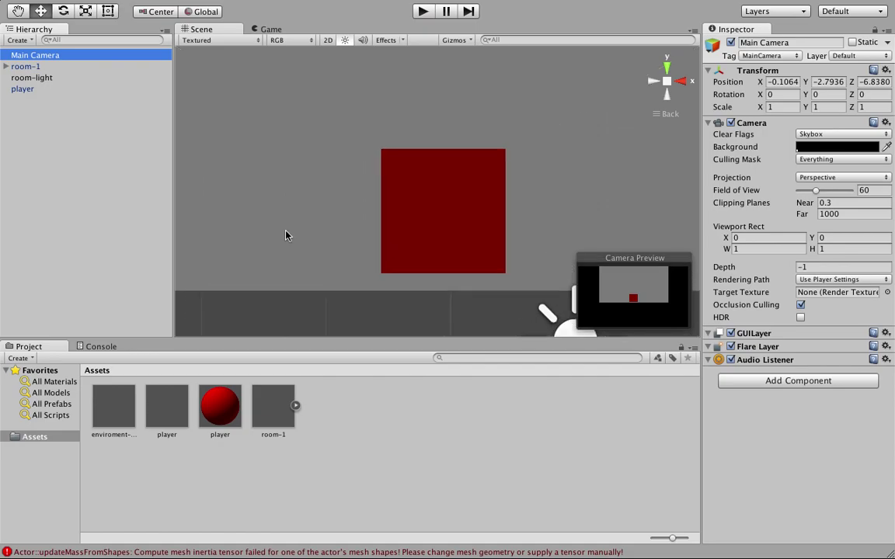
scroll(286, 235, "down", 3)
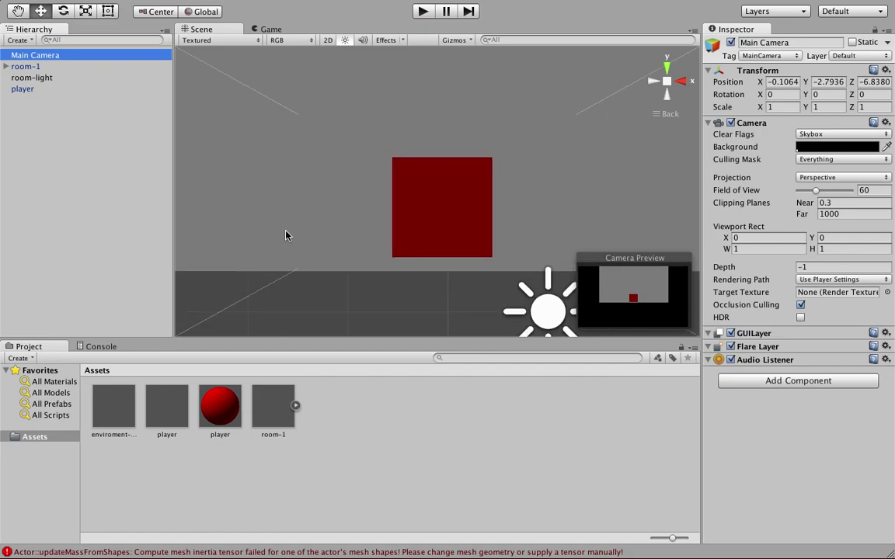
left_click(622, 124)
scroll(587, 166, "down", 1)
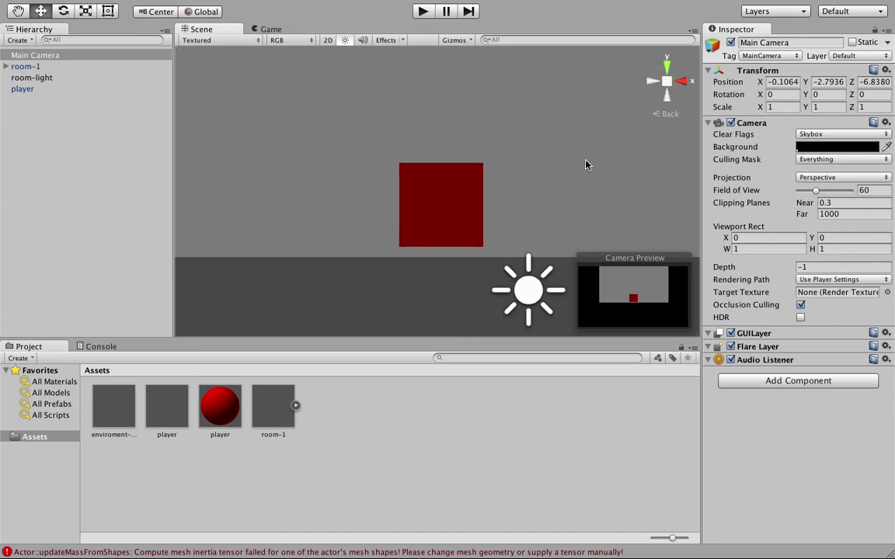
scroll(586, 165, "up", 2)
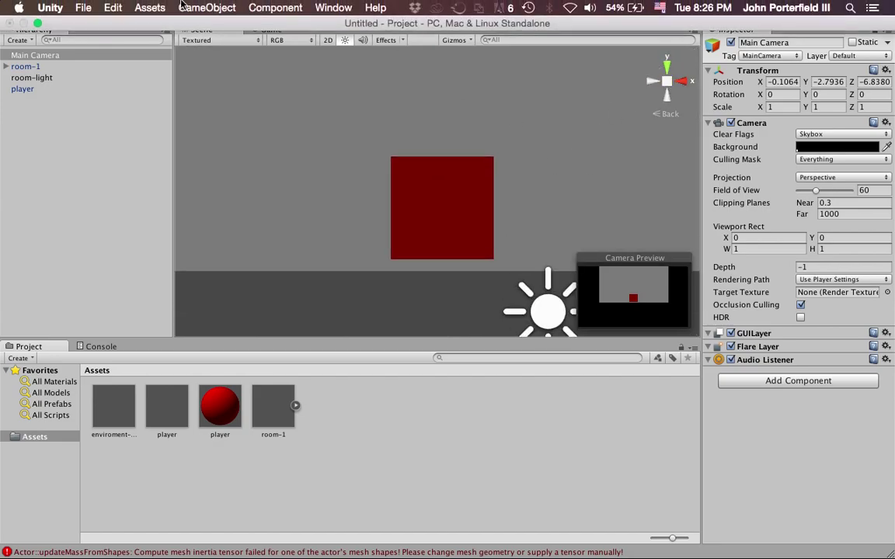
left_click(207, 8)
left_click(195, 276)
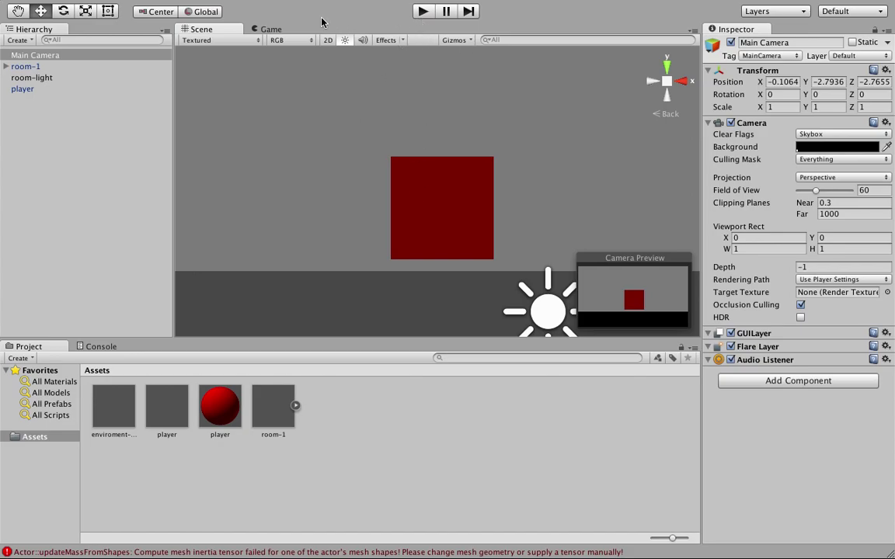
left_click(257, 39)
left_click(256, 29)
left_click(256, 30)
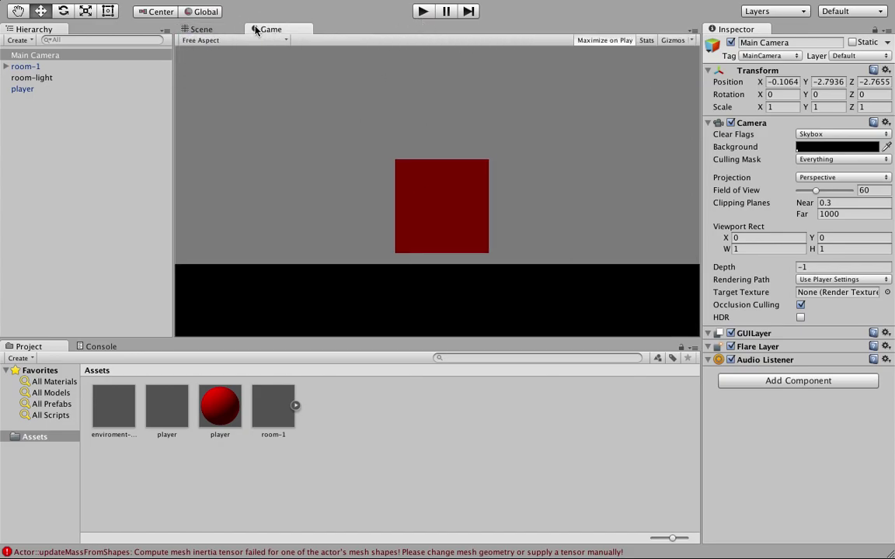
left_click(204, 29)
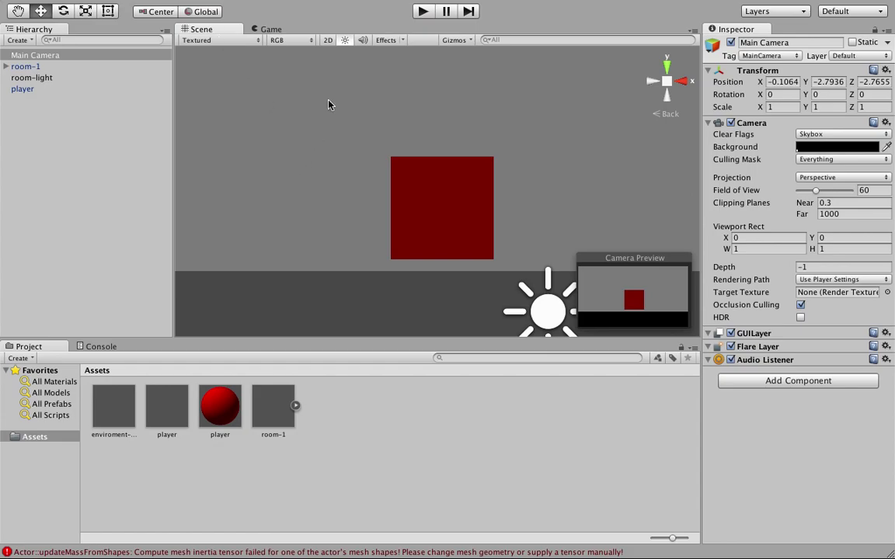
Step: Create a C# script named PlayerStats in Assets and open it in the code editor
right_click(360, 481)
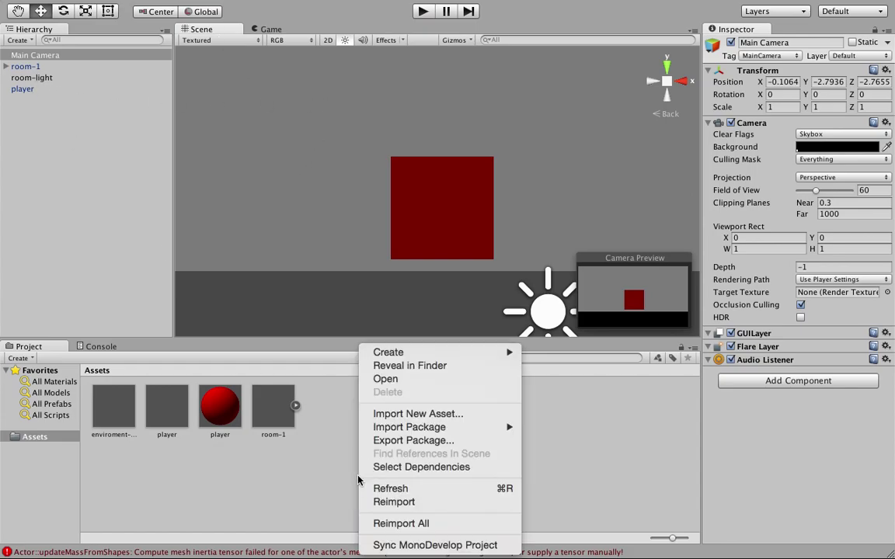
mouse_move(388, 353)
left_click(588, 308)
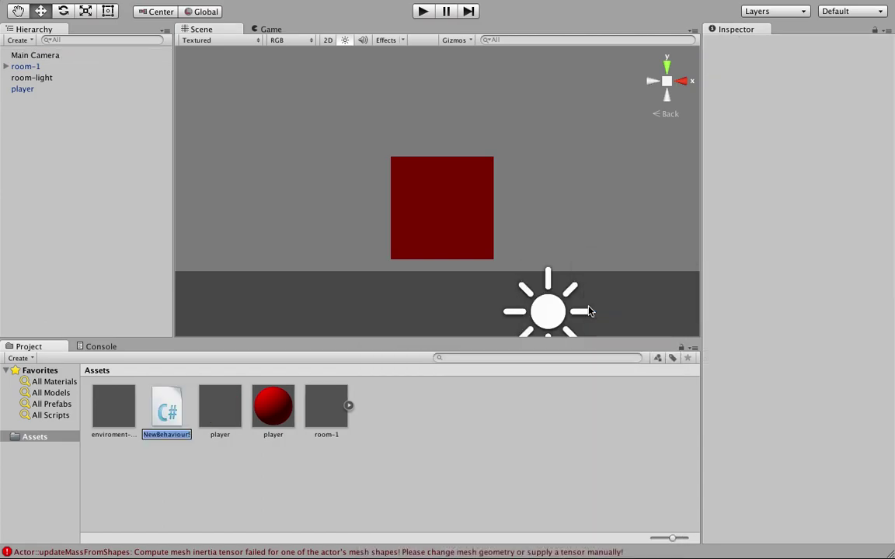
key("BackSpace")
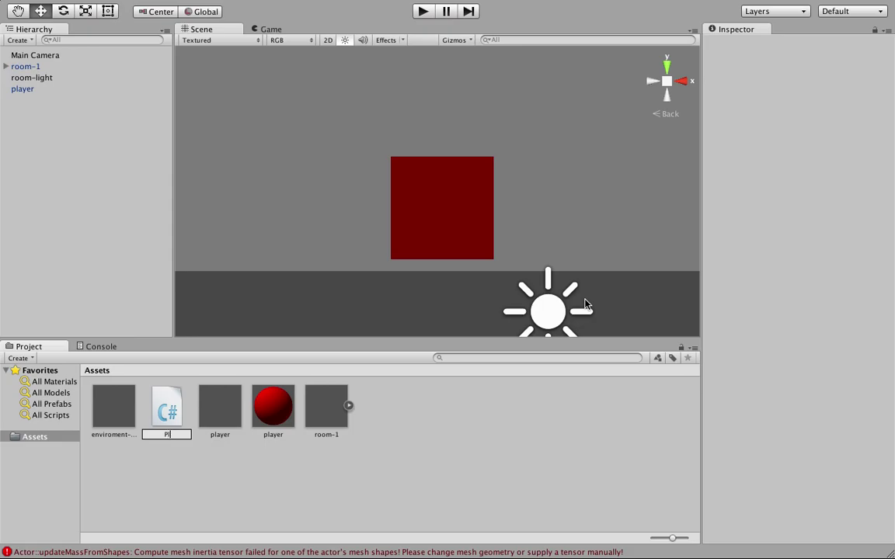
type("PlayerStats")
key("Return")
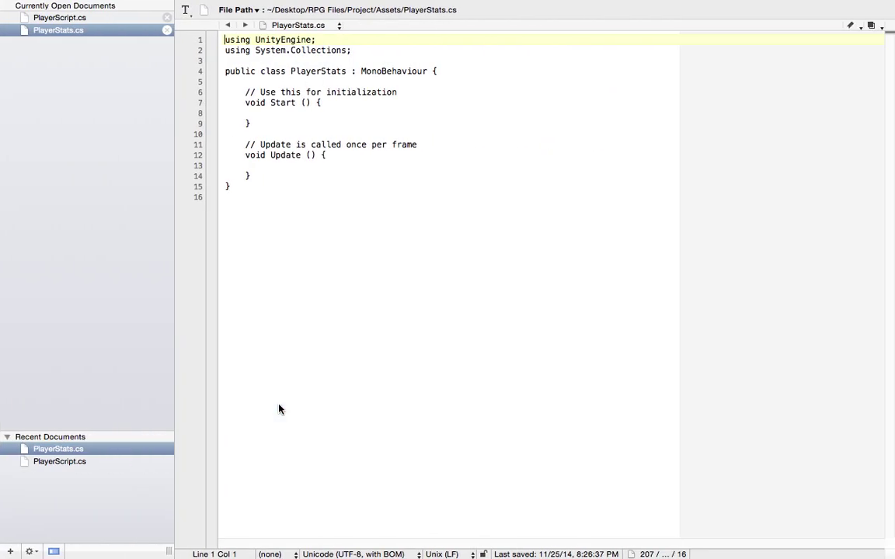
Step: Close PlayerScript.cs and delete the default Start and Update methods from the PlayerStats class
left_click(165, 17)
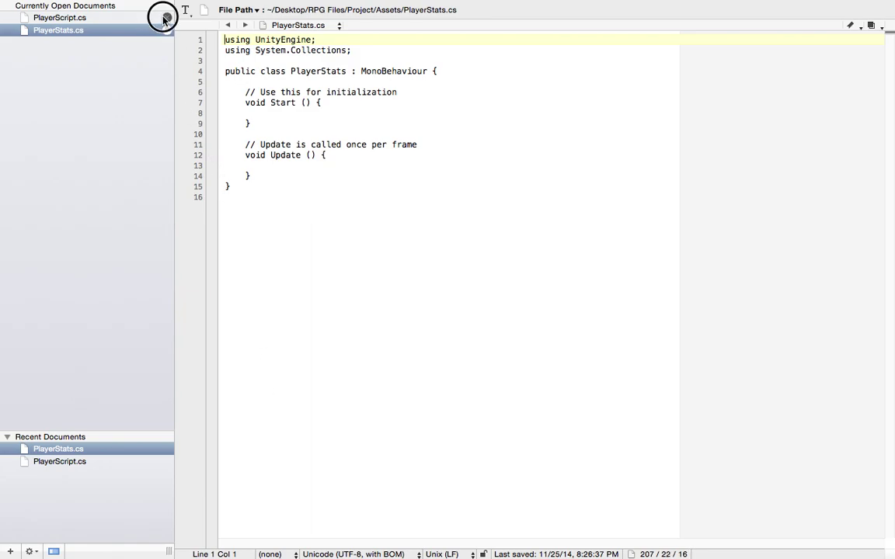
left_click_drag(250, 177, 220, 80)
key("BackSpace")
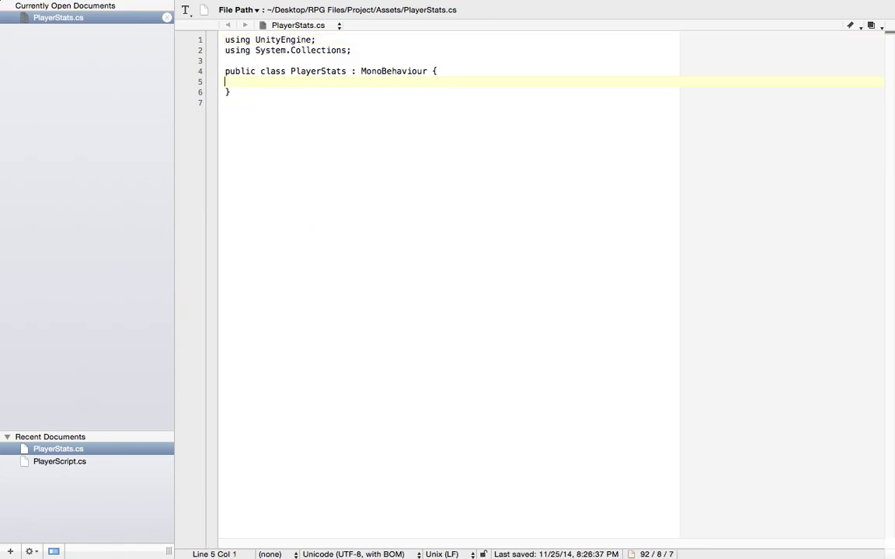
Step: Put the class's opening brace on its own line, indent the empty body line, and set syntax highlighting to C++
left_click(432, 71)
key("Return")
key("Down")
key("Tab")
left_click(272, 554)
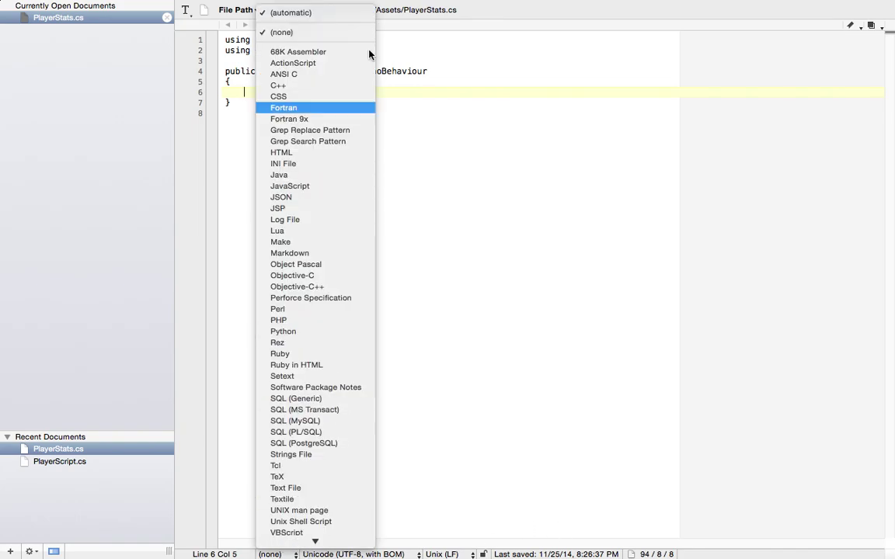
left_click(339, 85)
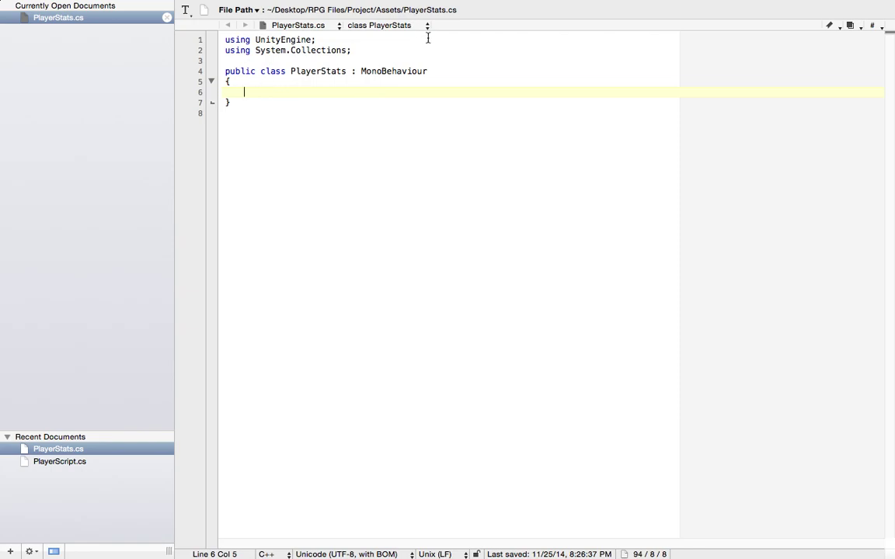
Step: Declare the class fields "public Rigidbody player;" and "public float moveSpeed = 0f;"
type("public ")
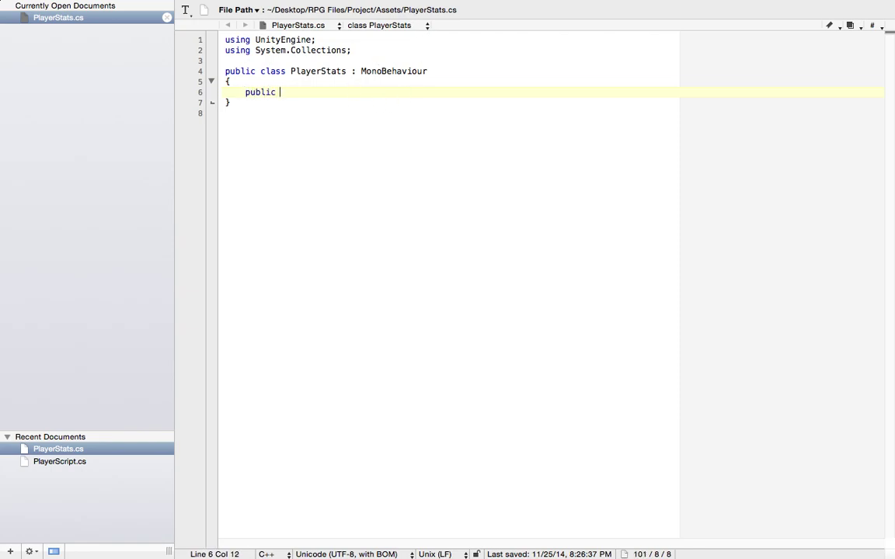
type("Rigidbody player;")
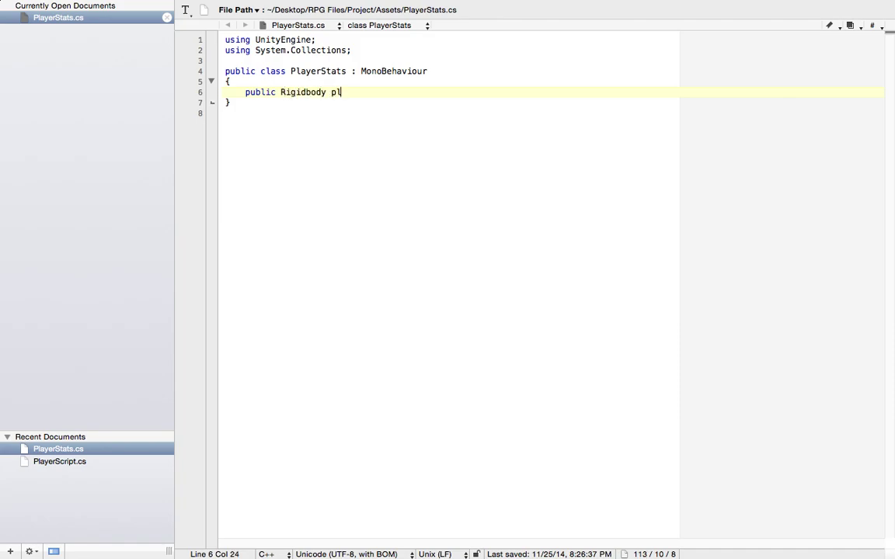
key("Return")
type("public")
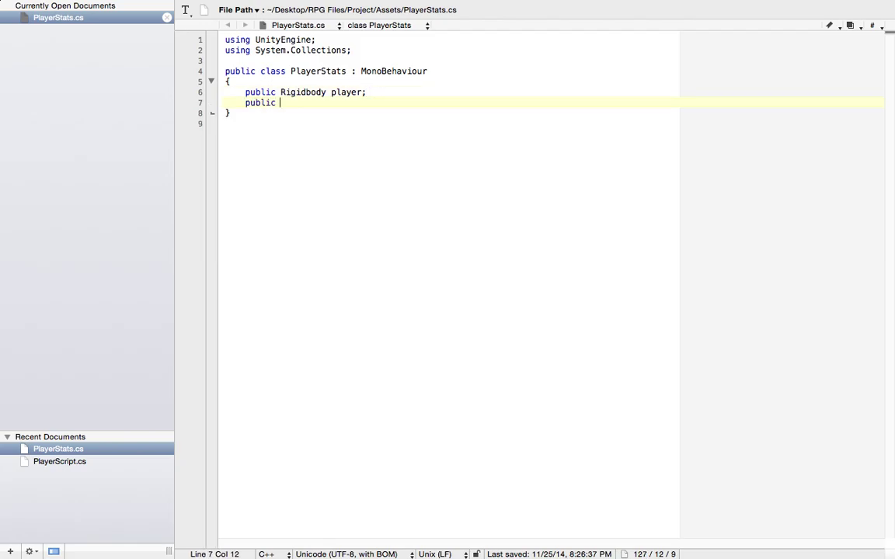
type(" float moveSpeed =")
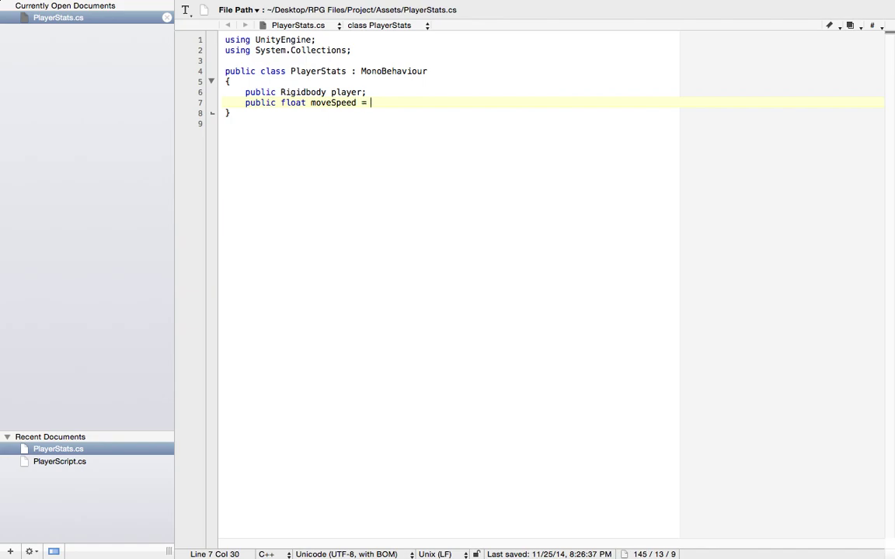
type(" 0f;")
key("Return")
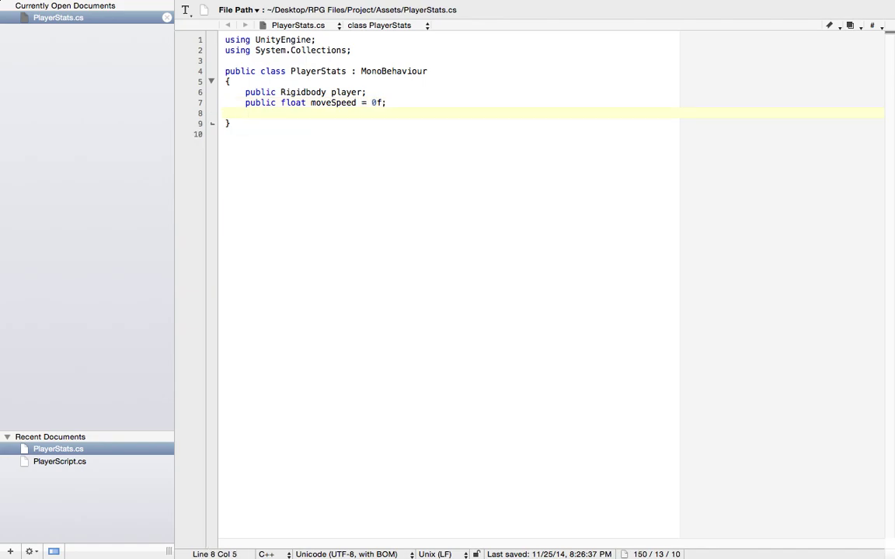
Step: Add a "void Update ()" method below the fields that calls "Move();"
key("Return")
type("void Update ")
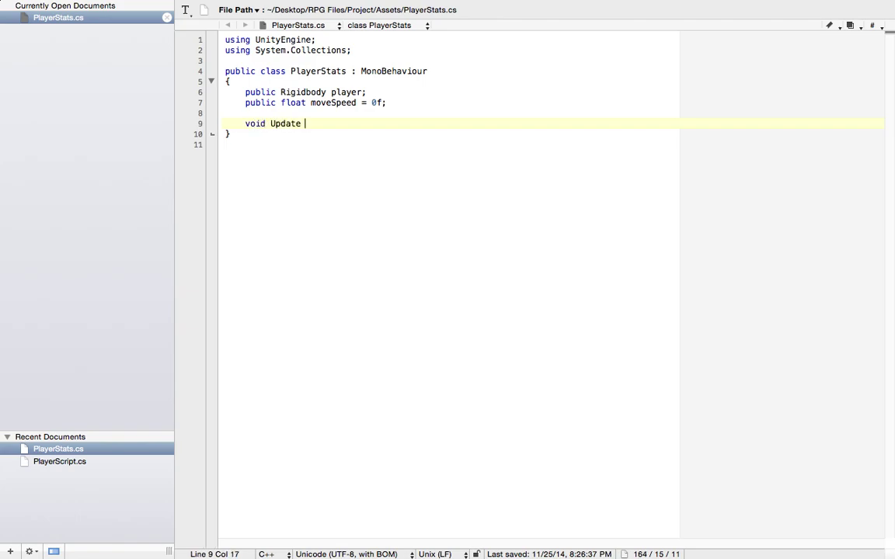
type("()")
key("Return")
type("{")
key("Return")
key("Return")
type("}")
key("Up")
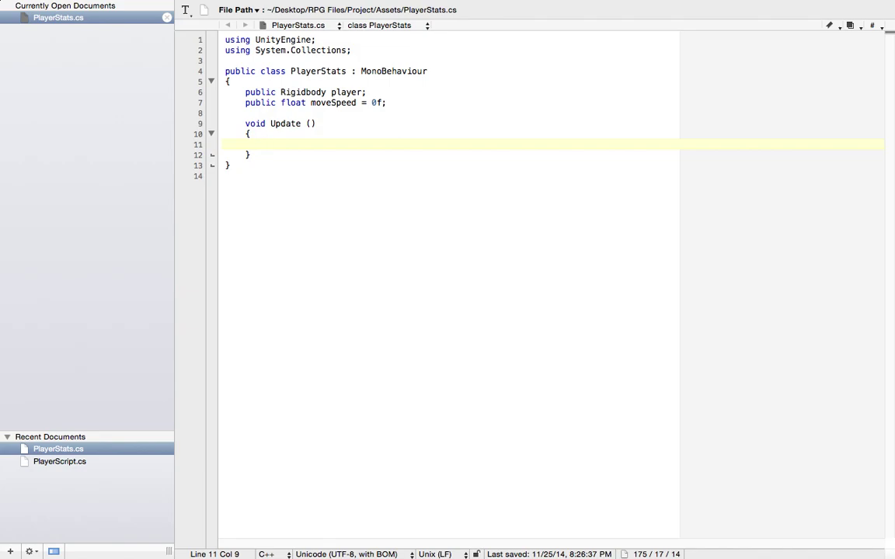
type("Move();")
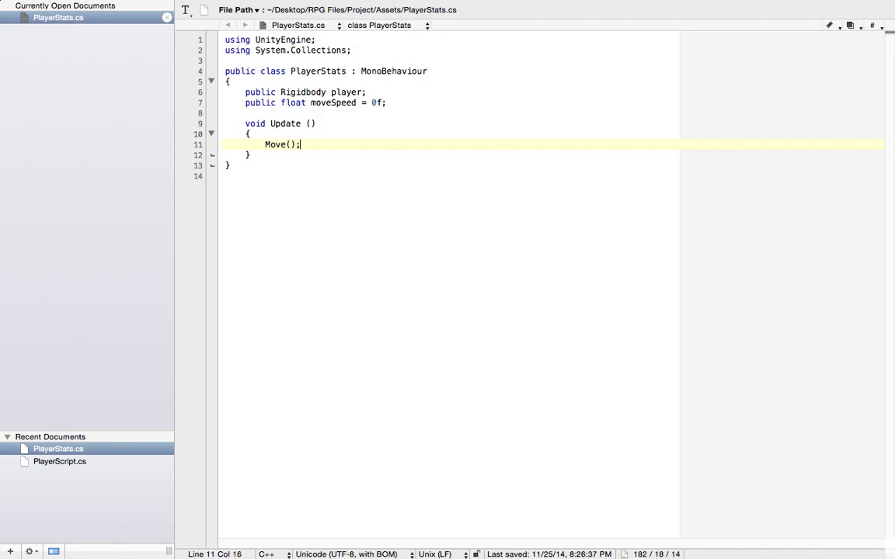
Step: Add an empty "void Move ()" method with braces below the Update method
left_click(250, 155)
key("Return")
key("Return")
type("voi")
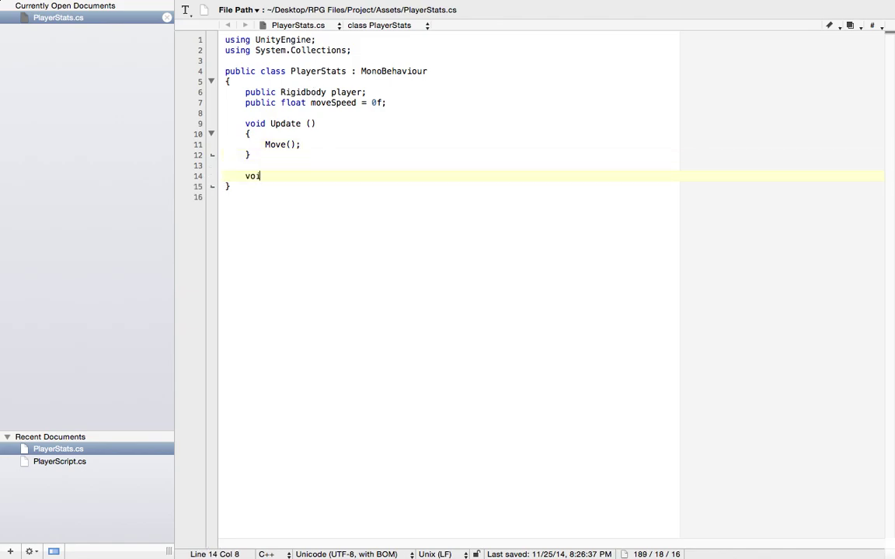
type("d Move ()")
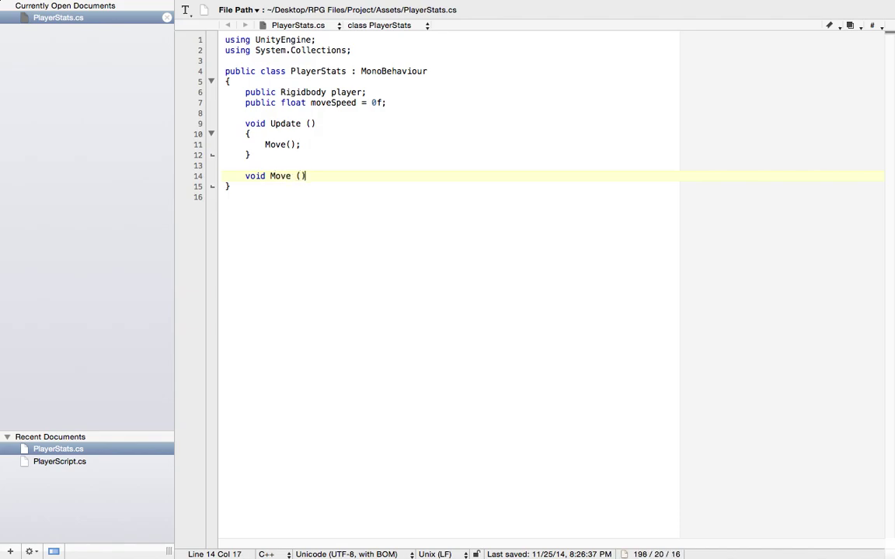
key("Return")
type("{")
key("Return")
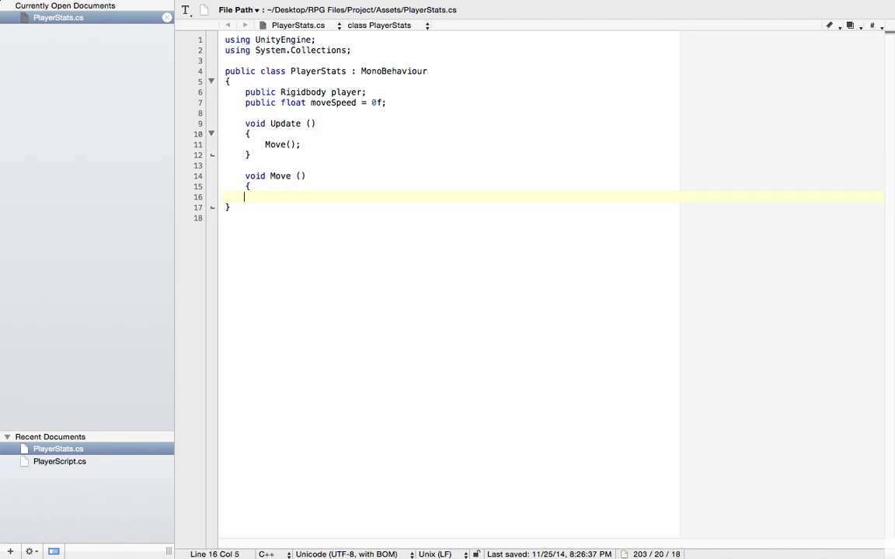
key("Return")
type("}")
key("Up")
Step: Add the line "float h = Input.GetAxis("Horizontal");" inside the Move method
type("float h")
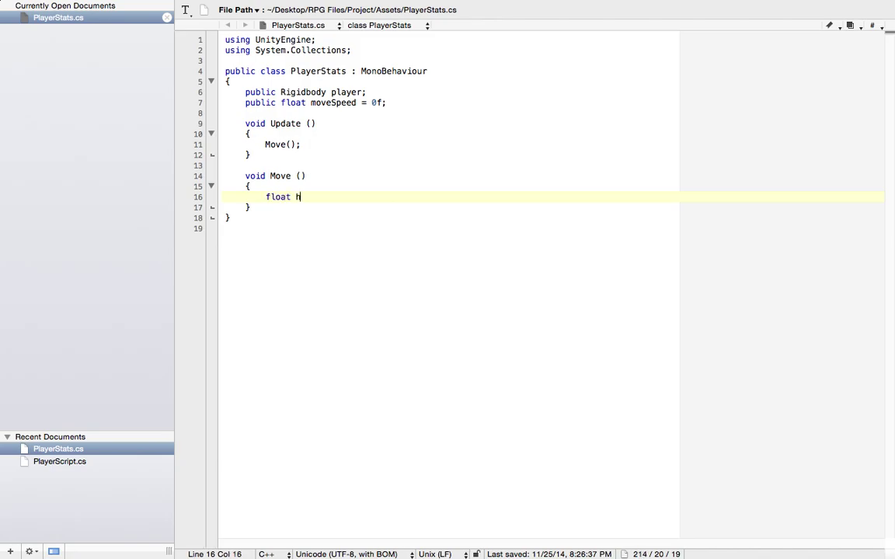
type(" = Input.GetAxis(")
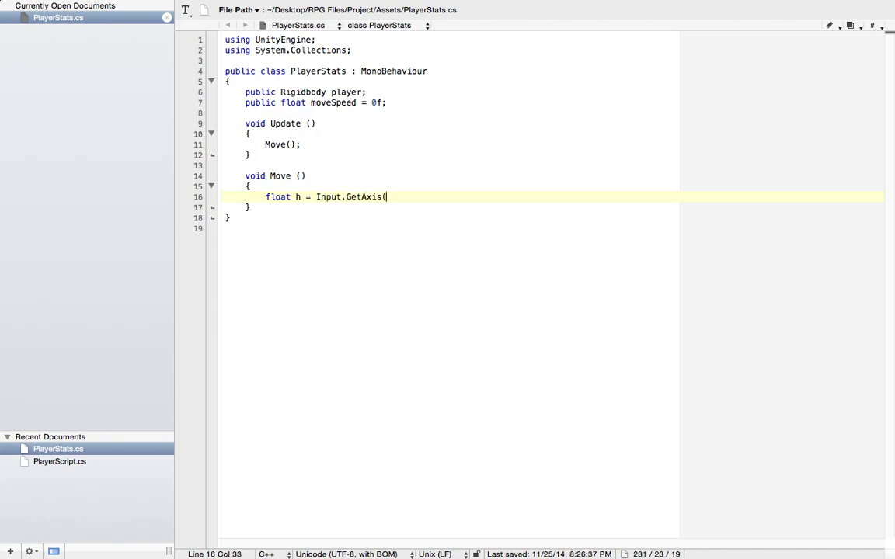
type("\"Horiz")
key("BackSpace")
key("BackSpace")
type("izontal")
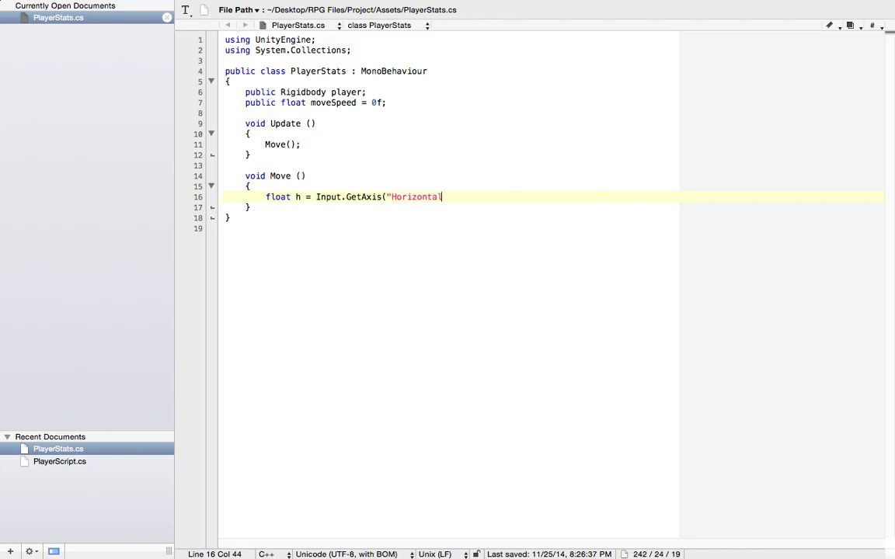
type("\")")
key("Delete")
key("super+z")
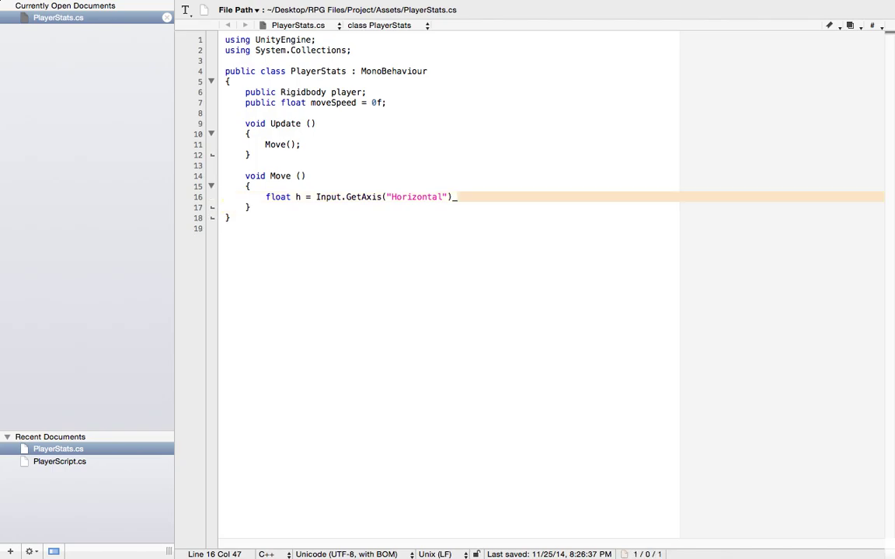
key("Right")
key("Left")
key("Left")
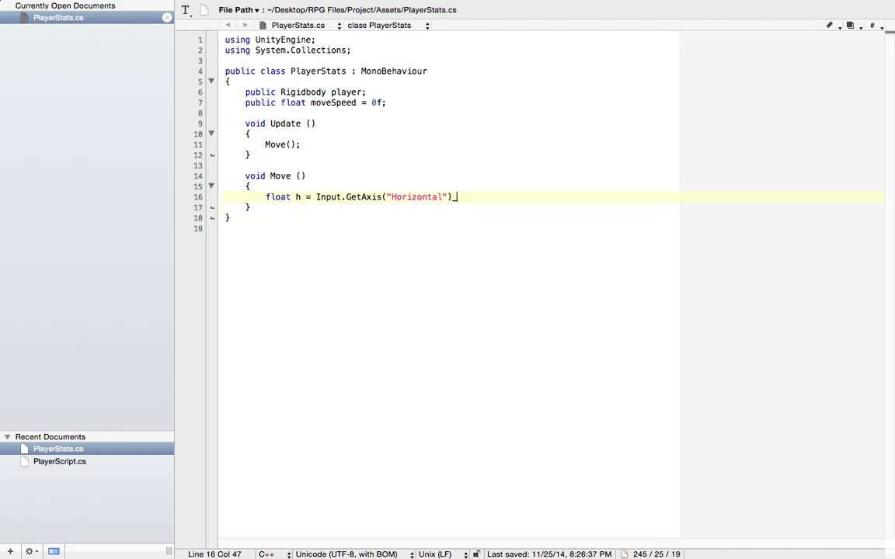
key("Return")
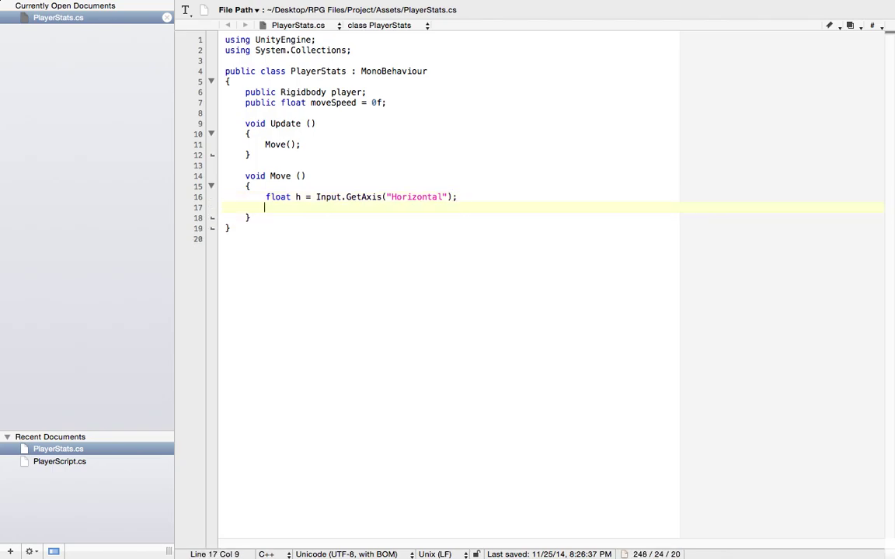
Step: Add the line "float v = Input.GetAxis("Vertical");" below the horizontal axis line, followed by a blank line
type("float")
key("BackSpace")
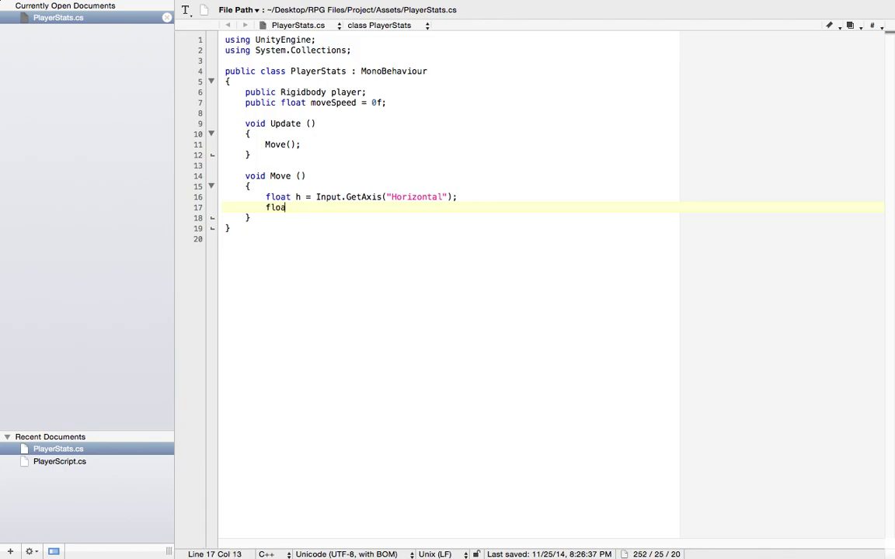
type("t v = Input.GetA")
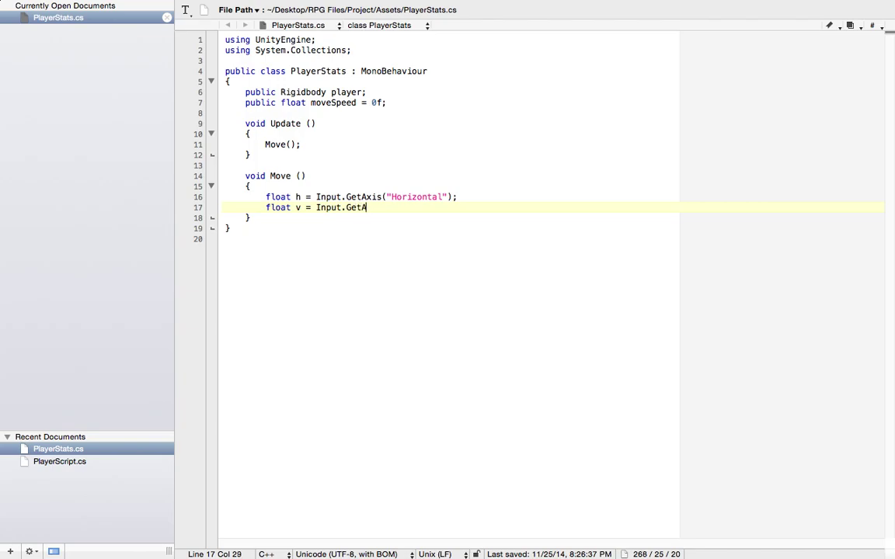
type("xis(\"Vertical\"")
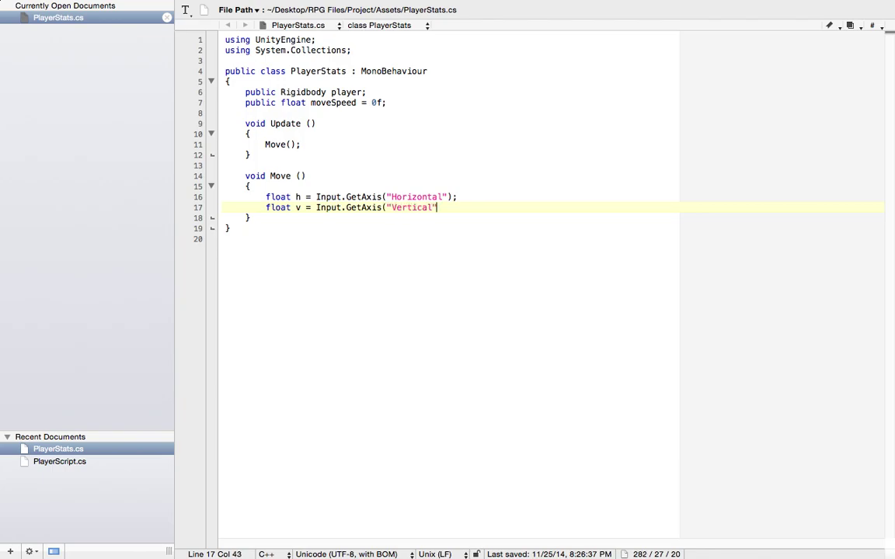
type(");")
key("Return")
key("Return")
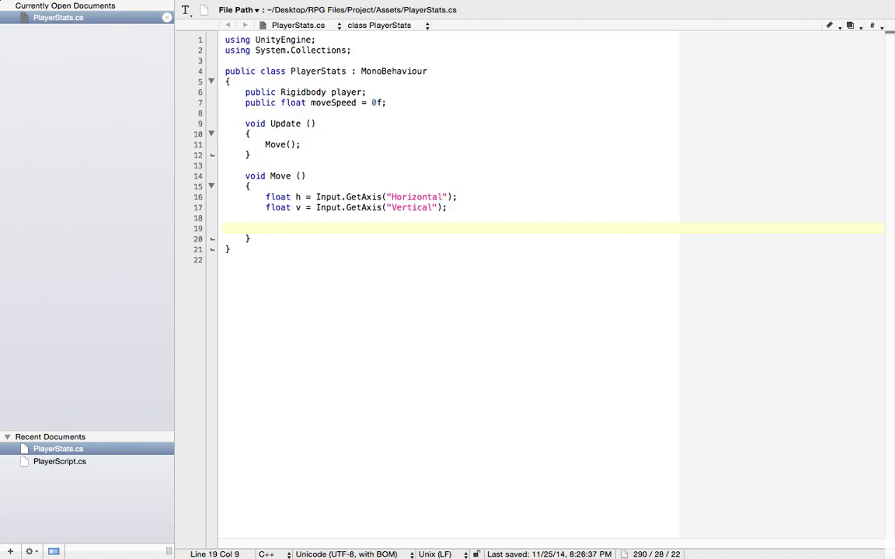
Step: Declare "Vector3 movement = new Vector3(h, v, 0f);" in the Move method, followed by a blank line
type("Vector3 mov")
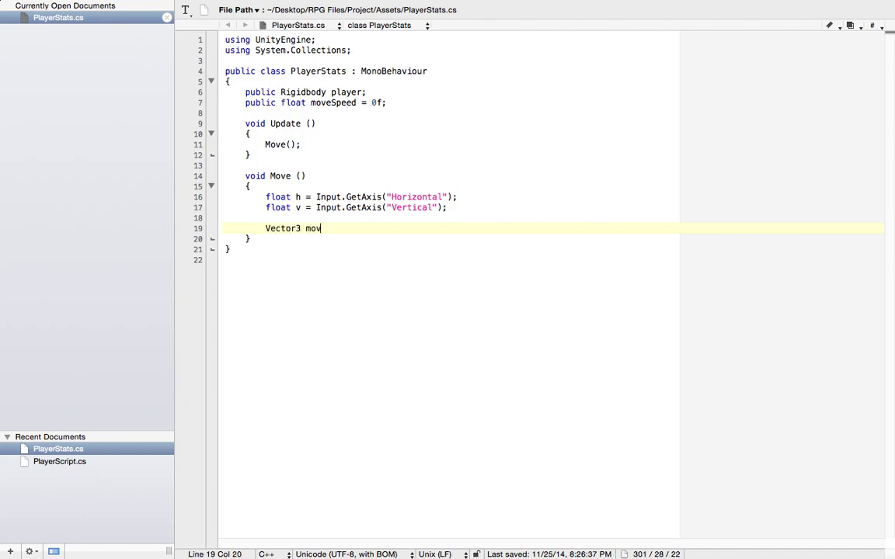
type("ement = new Vector3(h,")
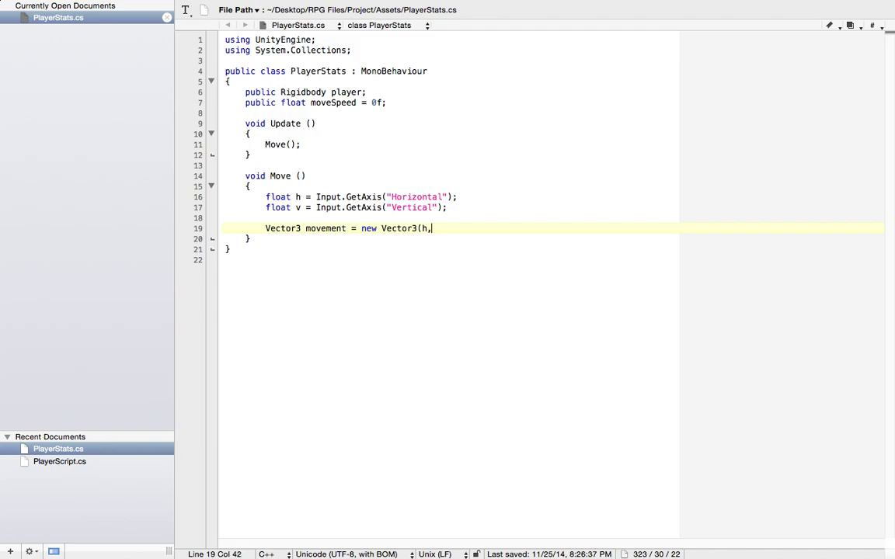
type(" v, 0f);")
key("Return")
key("Return")
Step: Finish the Move method with "player.AddForce(movement * moveSpeed);" and save the script
type("p")
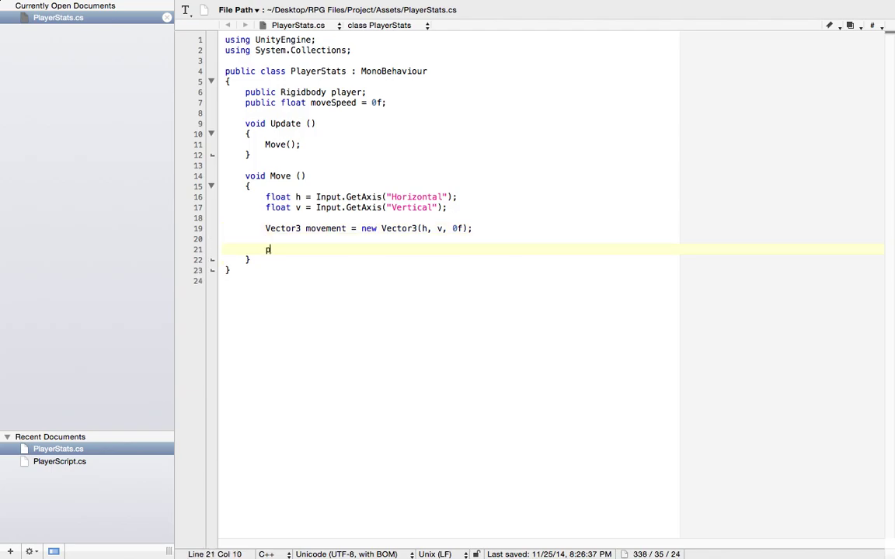
type("layer.add")
key("BackSpace")
key("BackSpace")
type("dd")
key("BackSpace")
key("BackSpace")
type("ddf")
key("BackSpace")
type("Forcew(")
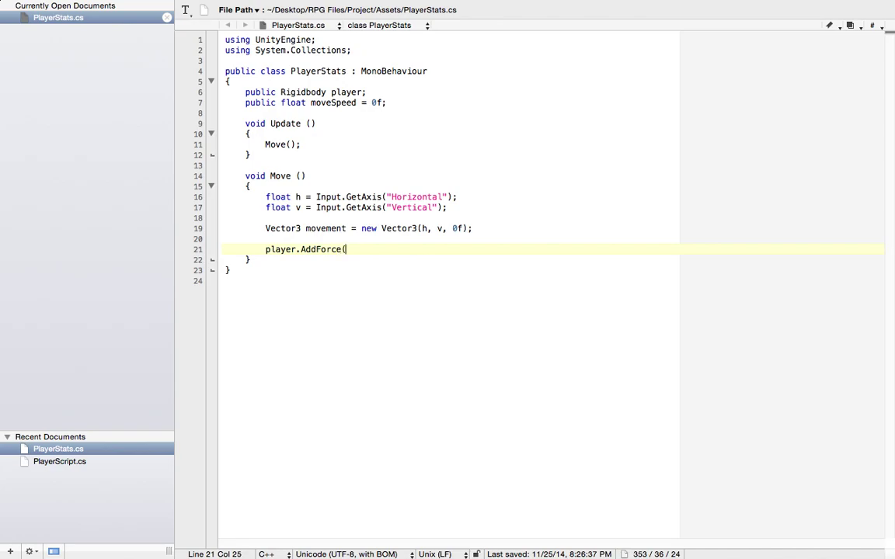
type("movementt")
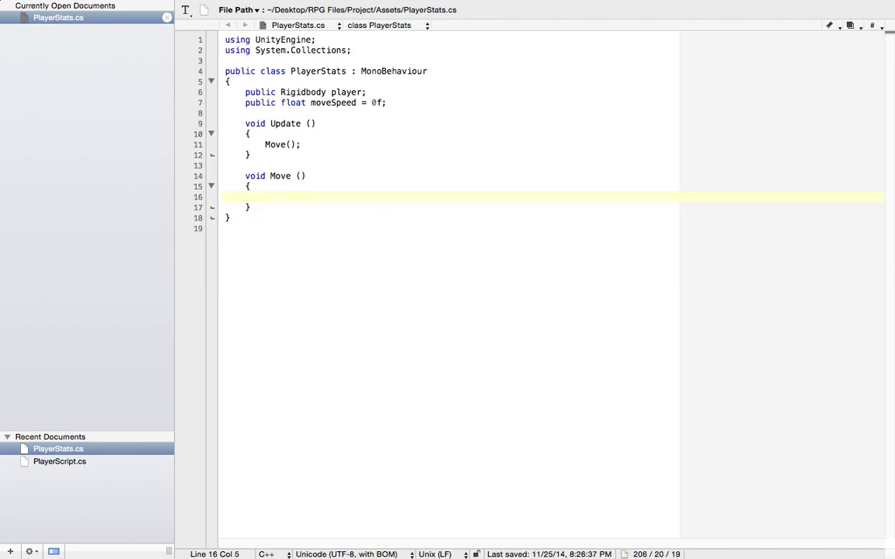
key("super+shift+z")
key("BackSpace")
type("*")
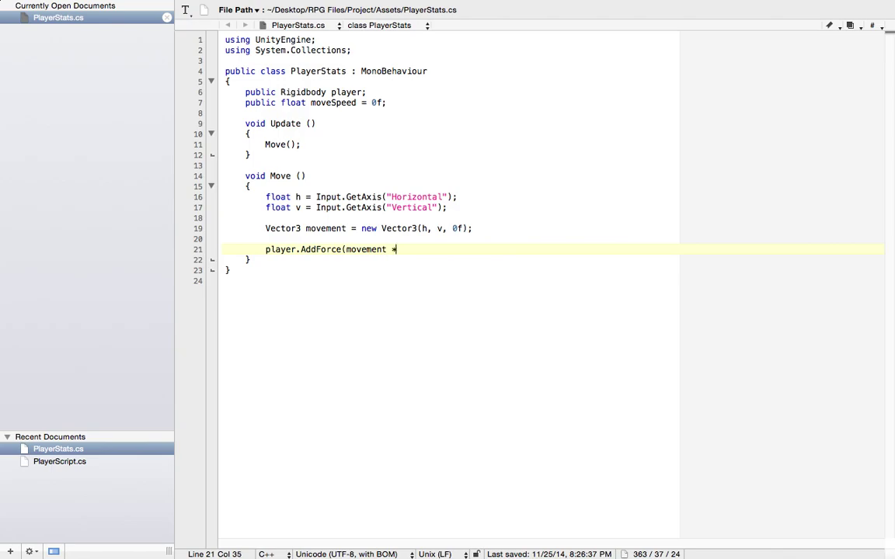
type(" moveSpeed);")
key("super+s")
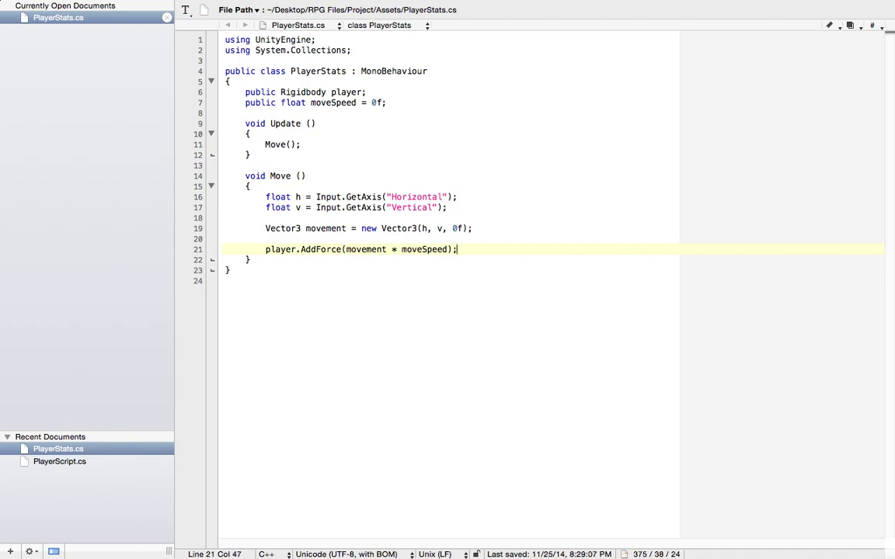
Step: Switch to Unity, clear the logged console errors, and return to the project assets
key("ctrl+Up")
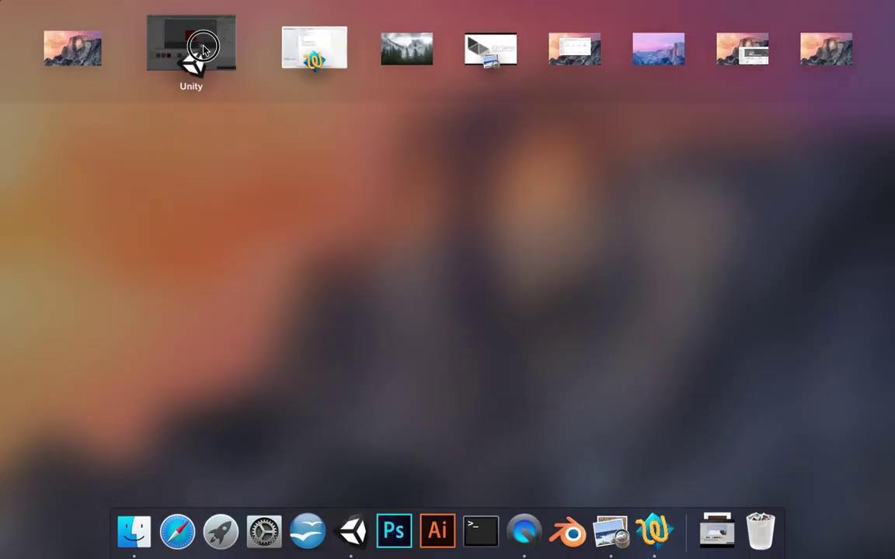
left_click(189, 44)
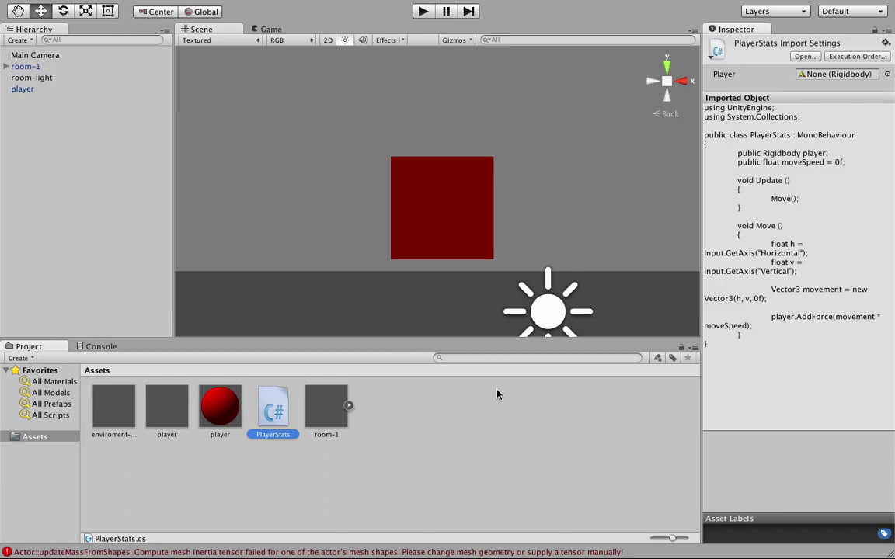
left_click(466, 553)
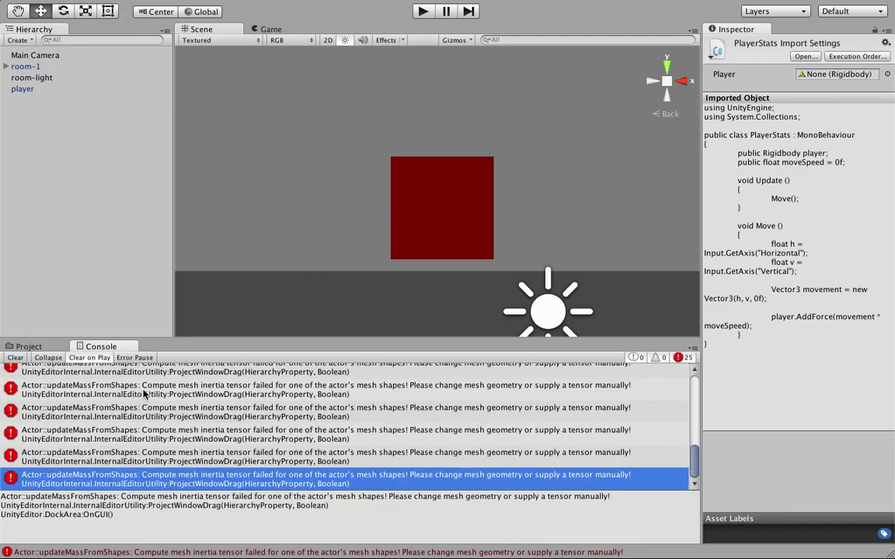
left_click(23, 358)
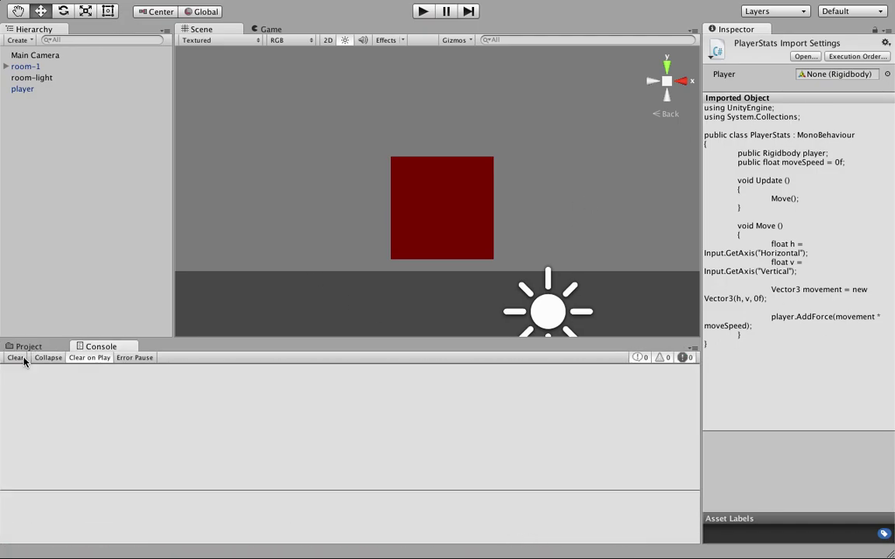
left_click(47, 348)
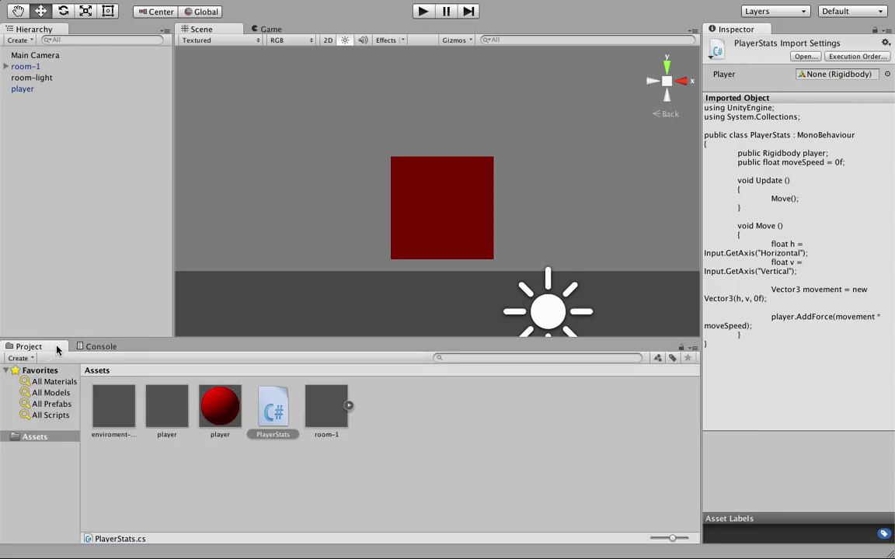
Step: Attach the PlayerStats script to the player object and set its Move Speed to 2
left_click(28, 90)
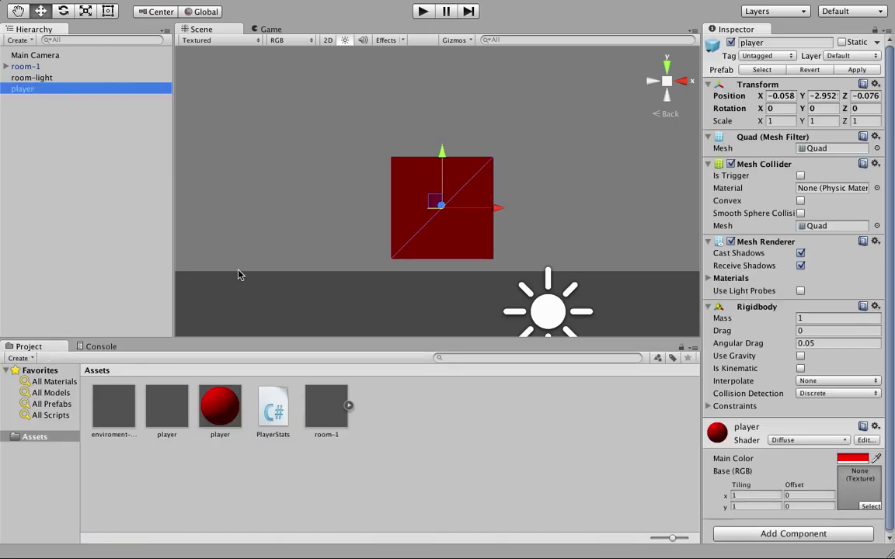
left_click_drag(258, 388, 772, 520)
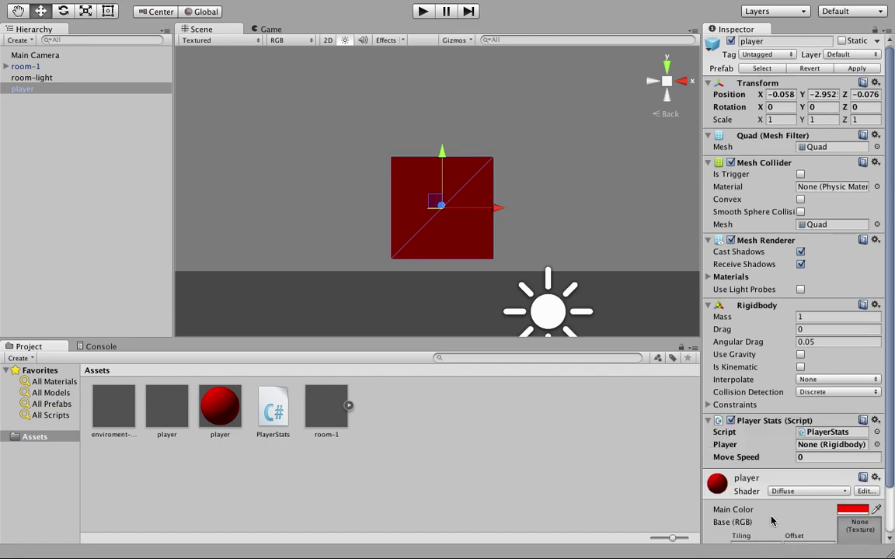
left_click(835, 456)
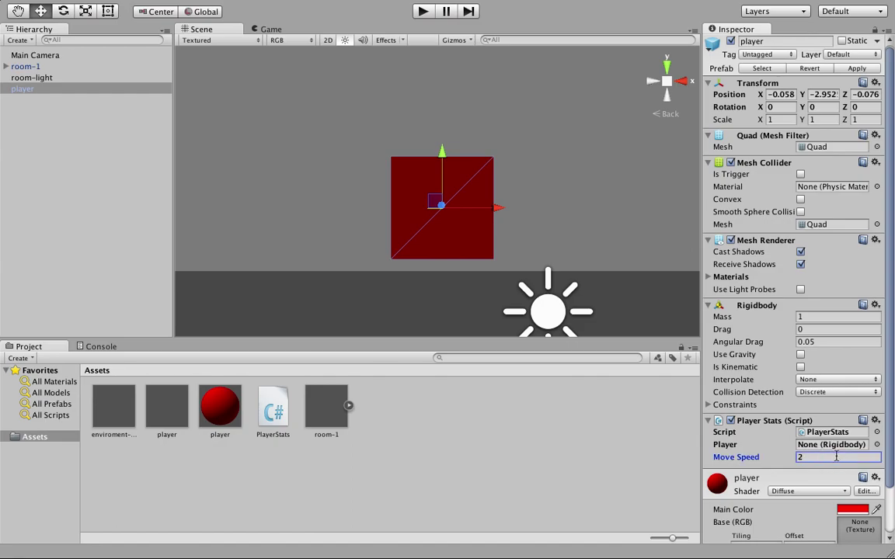
Step: Assign the scene's player Rigidbody to the script's Player field, then play-test the scene and stop it
left_click(877, 445)
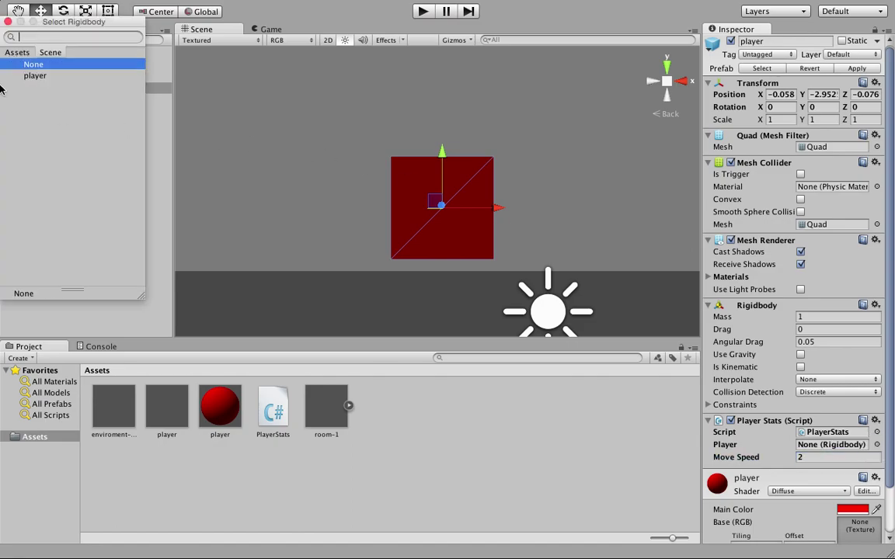
double_click(23, 76)
left_click_drag(30, 88, 820, 444)
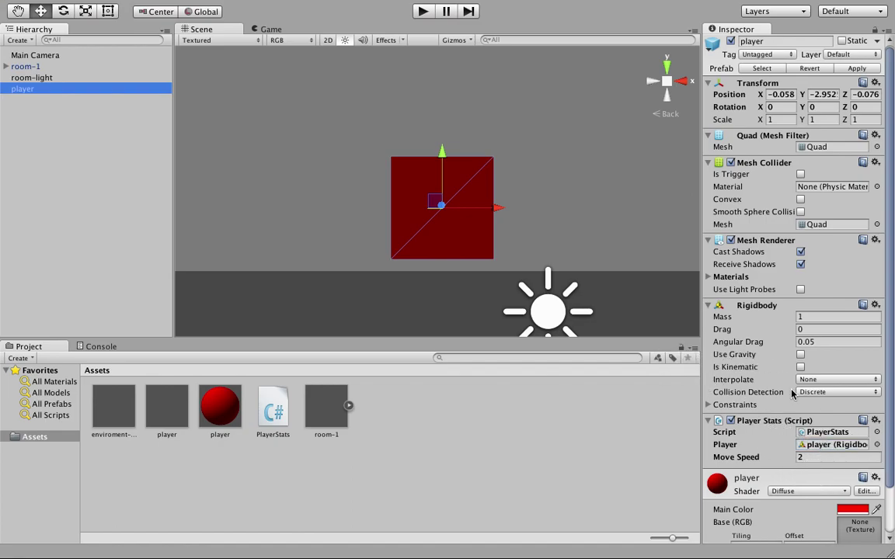
left_click(417, 12)
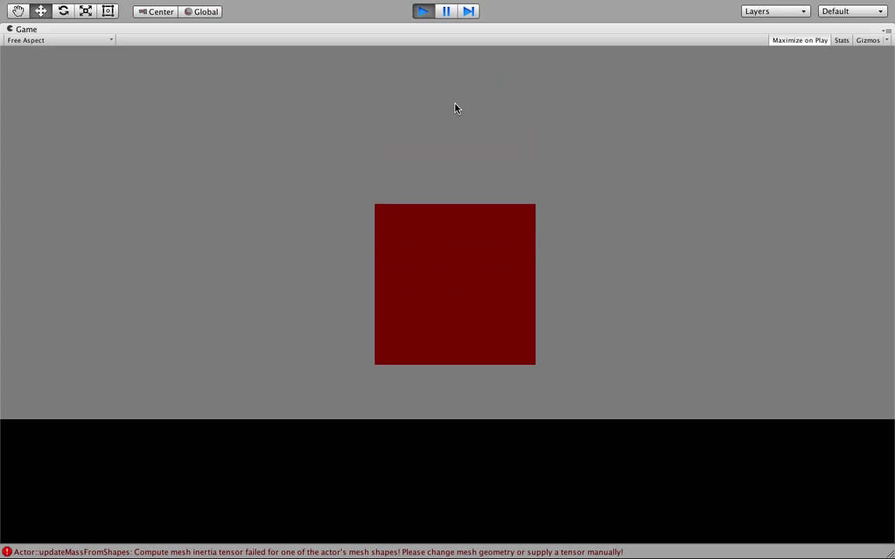
key("super+p")
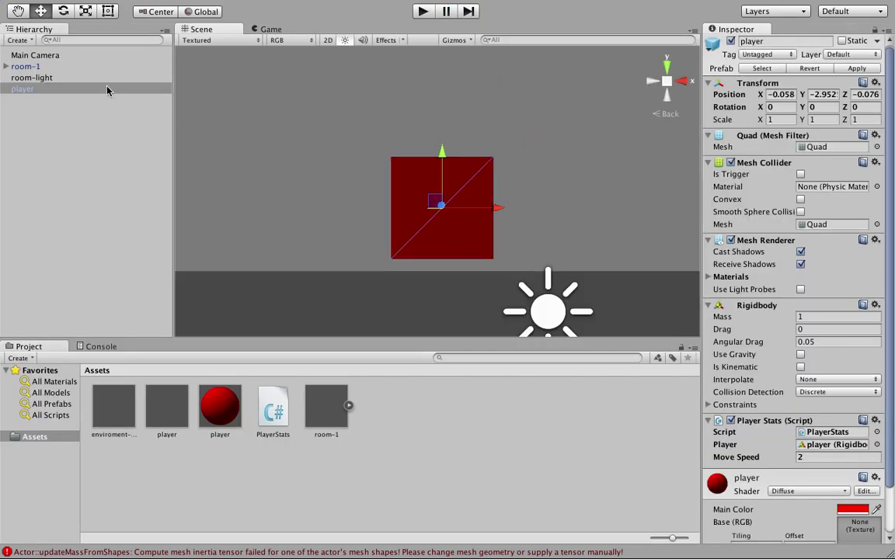
Step: Make Main Camera a child of the player object
left_click(88, 55)
left_click(41, 56)
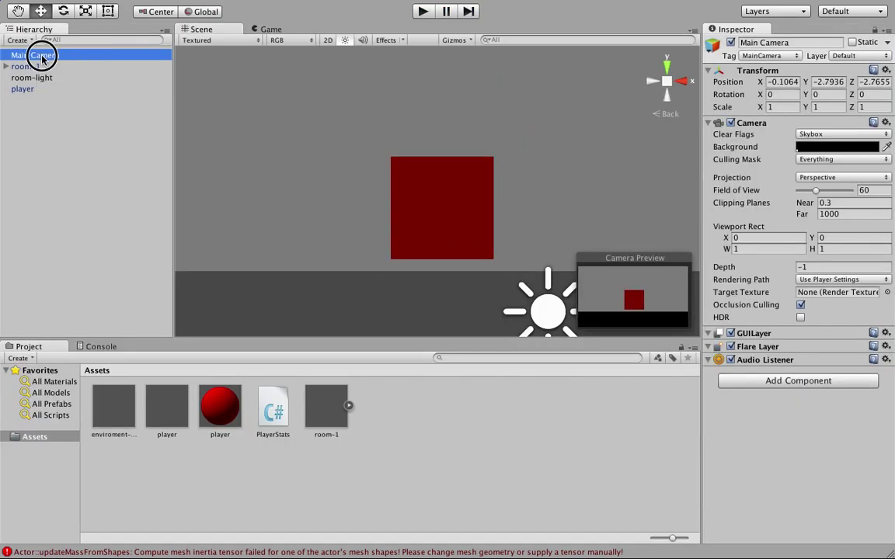
left_click_drag(41, 56, 35, 89)
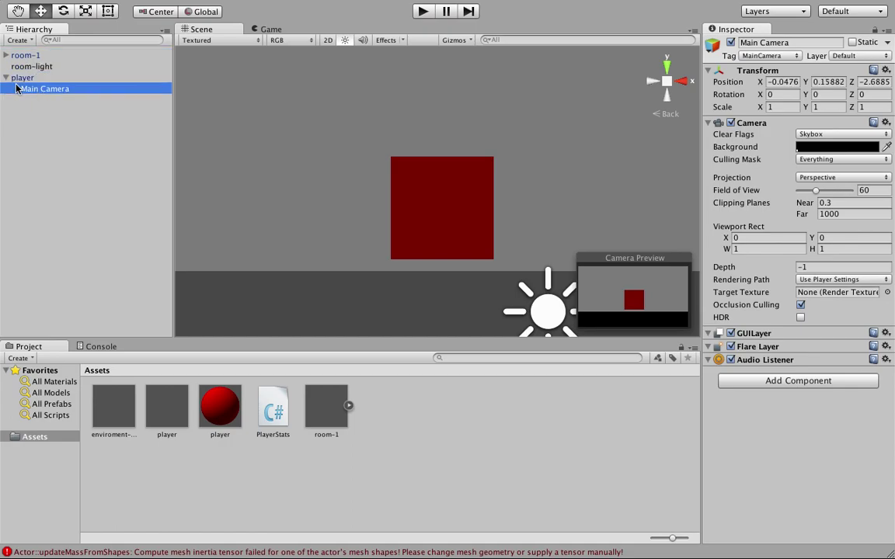
Step: Apply the player object's changes to its prefab, collapse its hierarchy, and play-test the scene
left_click(132, 78)
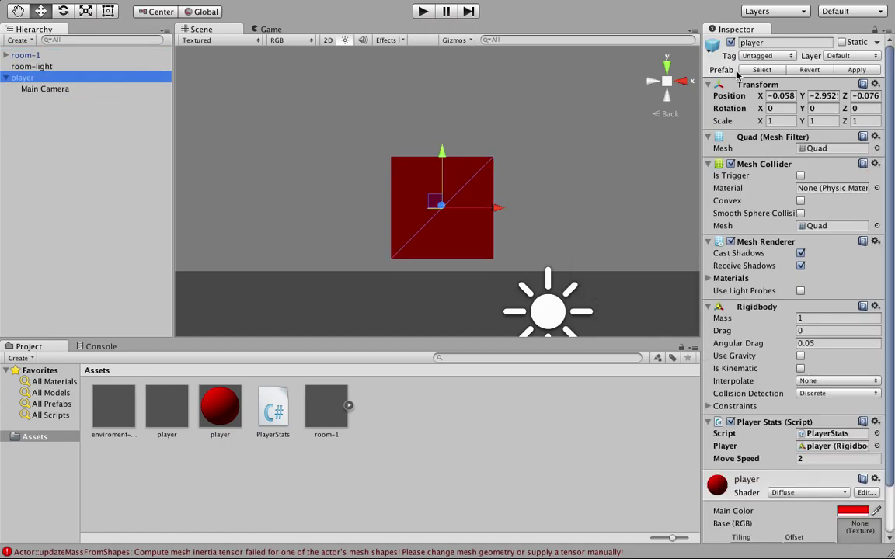
left_click(857, 70)
left_click(48, 93)
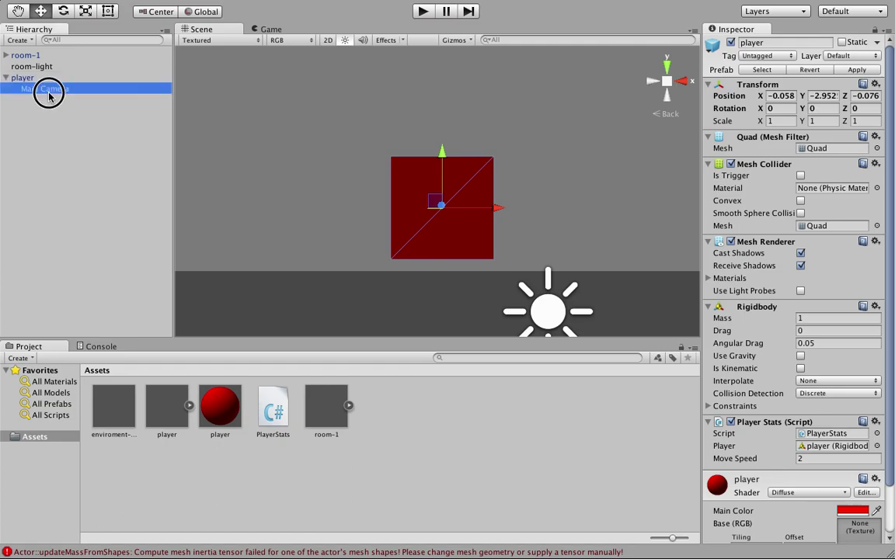
left_click(6, 79)
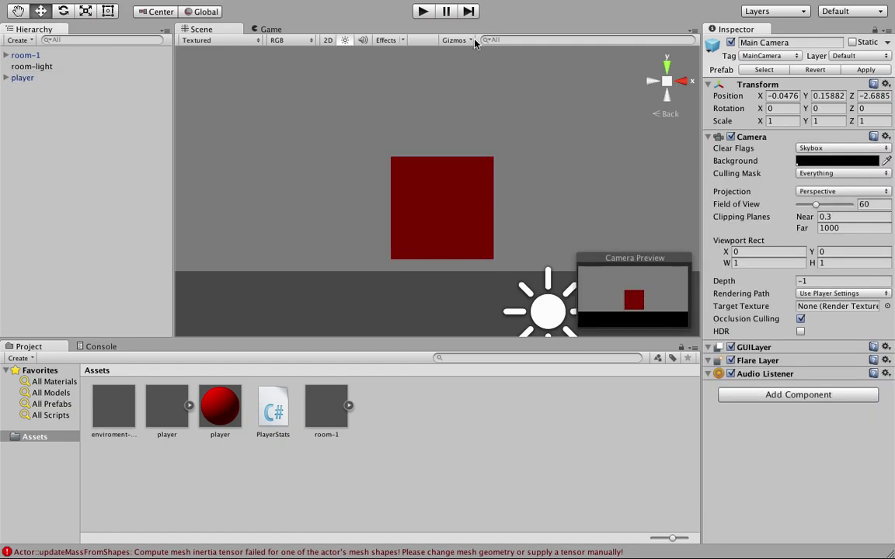
left_click(423, 12)
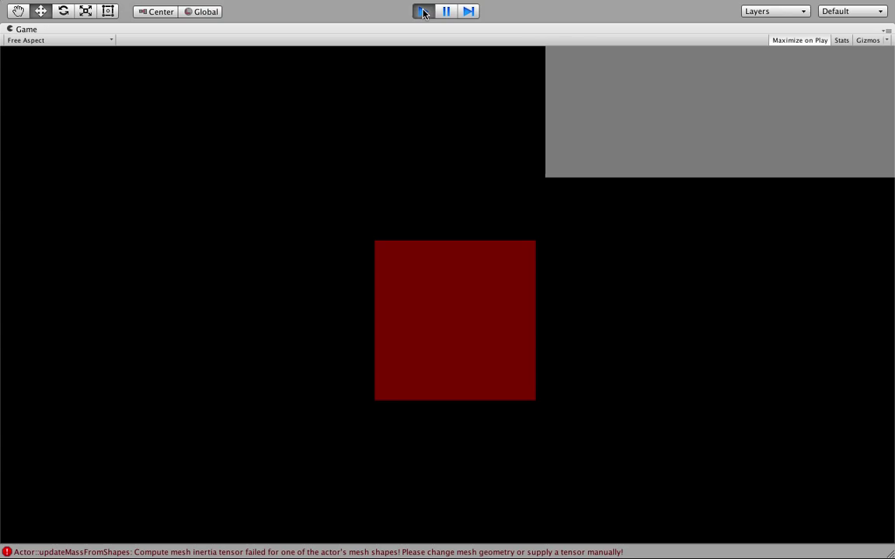
Step: Stop the play-test, expand the player object, and frame its Main Camera in the scene view
left_click(423, 12)
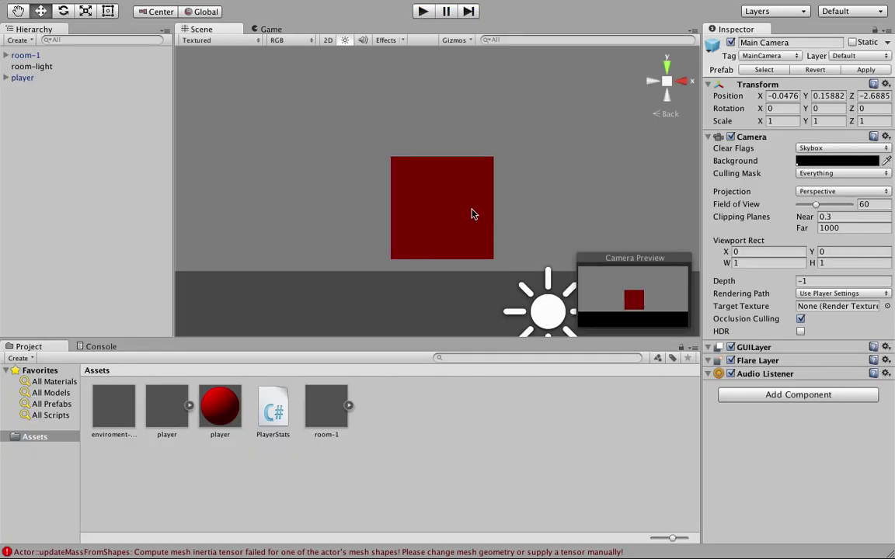
left_click(7, 78)
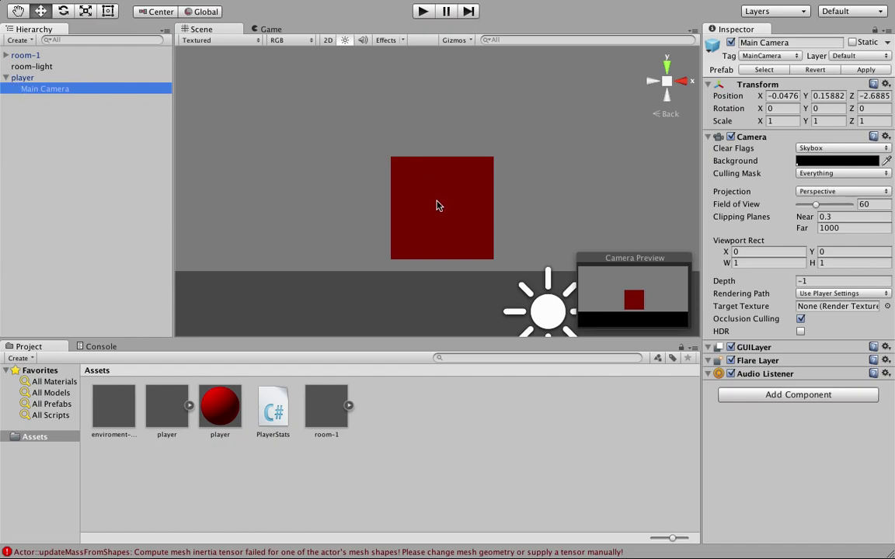
key("f")
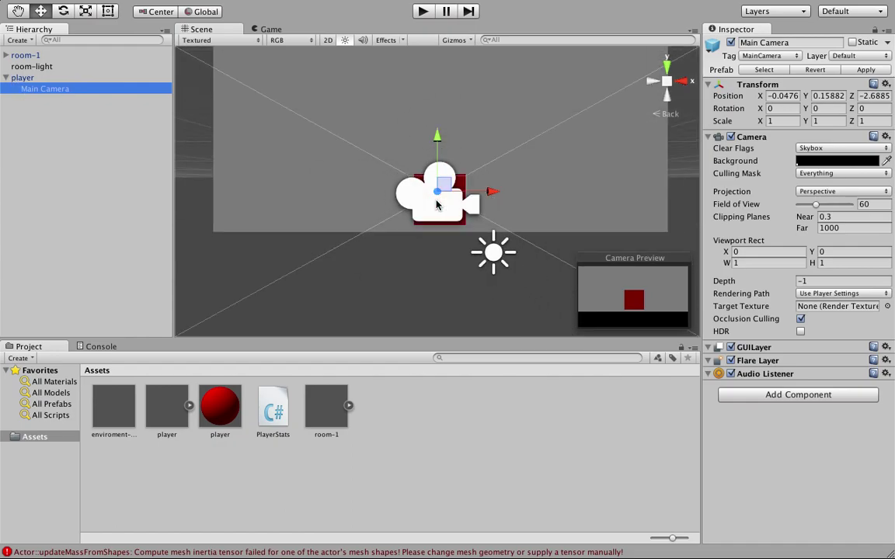
Step: Align Main Camera with a pulled-back, straight-on scene view that frames the whole room and the player
scroll(437, 204, "up", 4)
scroll(437, 205, "down", 3)
scroll(436, 205, "up", 3)
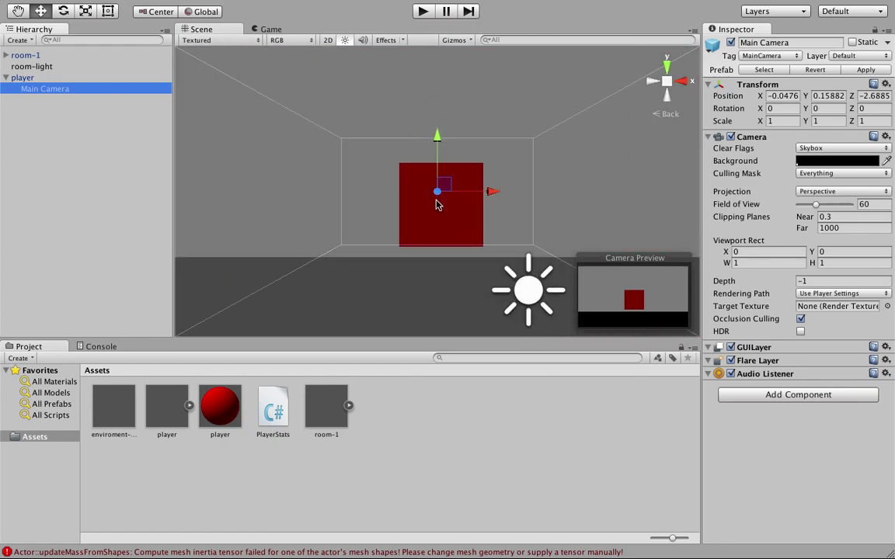
mouse_move(436, 205)
left_mouse_down("alt")
mouse_move(424, 193)
mouse_move(32, 200)
mouse_move(422, 210)
left_mouse_up("alt")
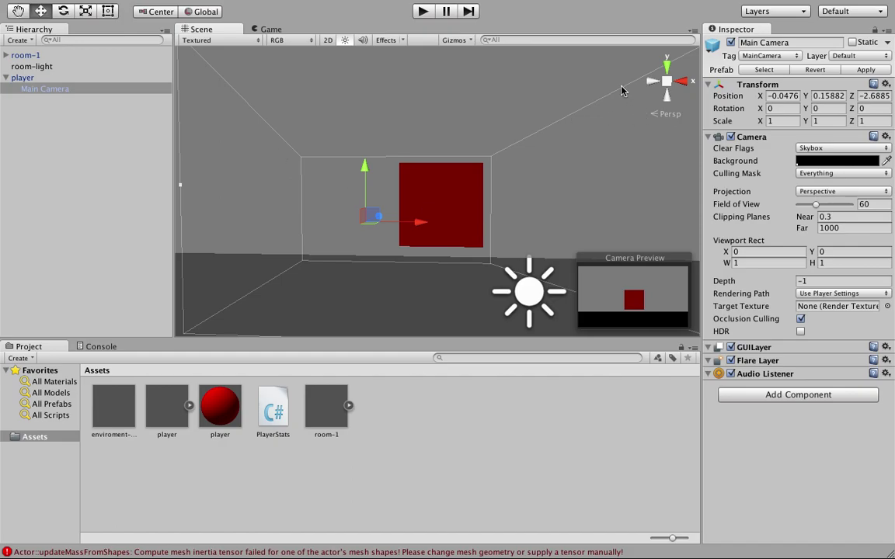
left_click(688, 83)
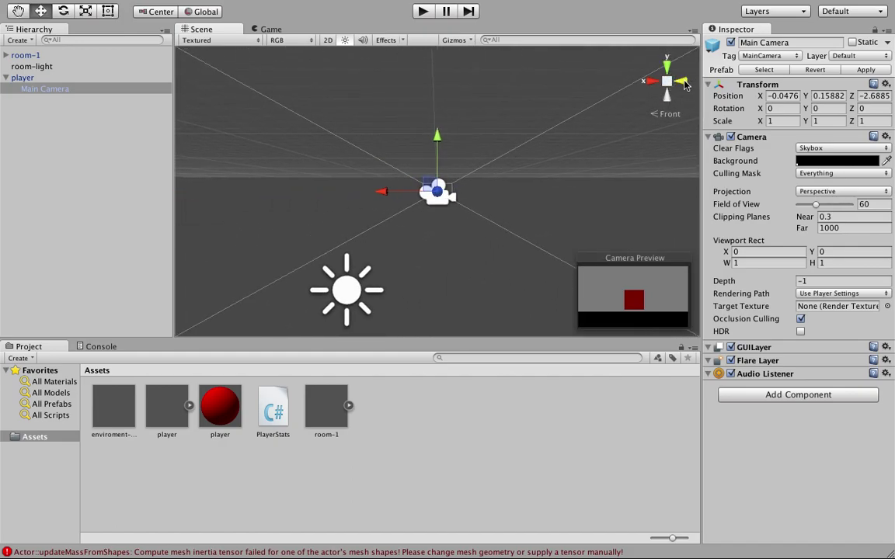
left_click(685, 85)
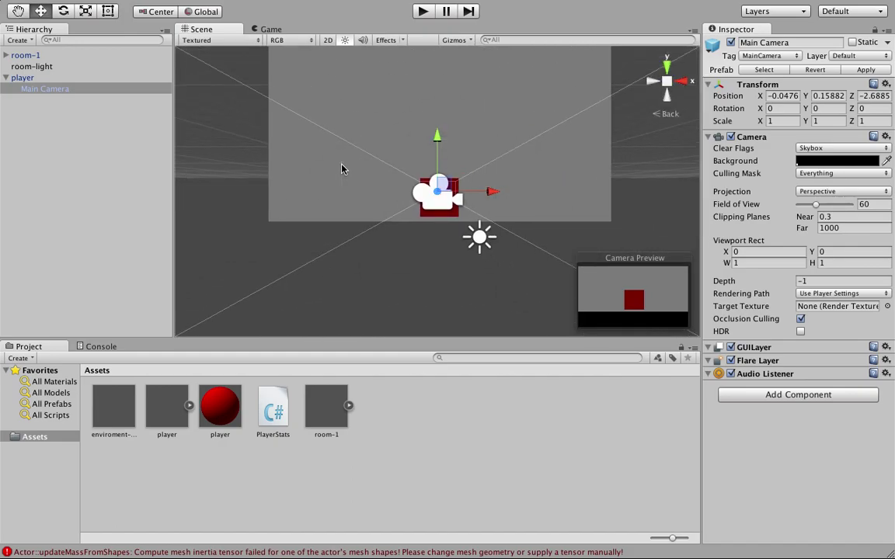
left_click_drag(342, 165, 346, 305, "alt")
scroll(347, 309, "down", 5)
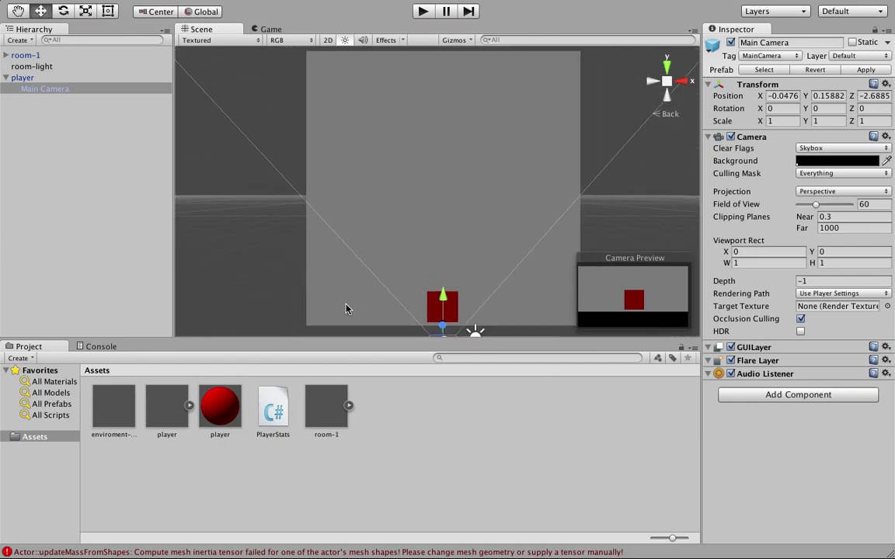
left_click_drag(362, 276, 361, 280, "alt")
left_click(62, 88)
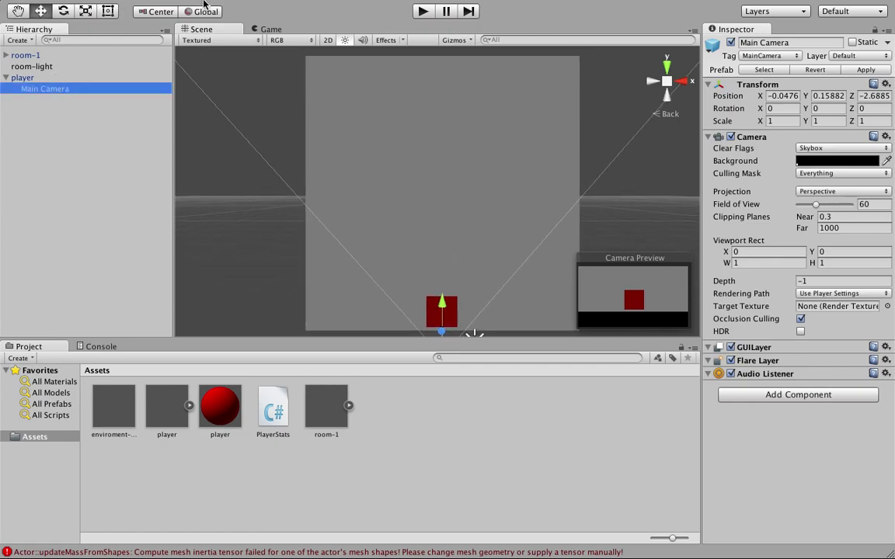
left_click(207, 8)
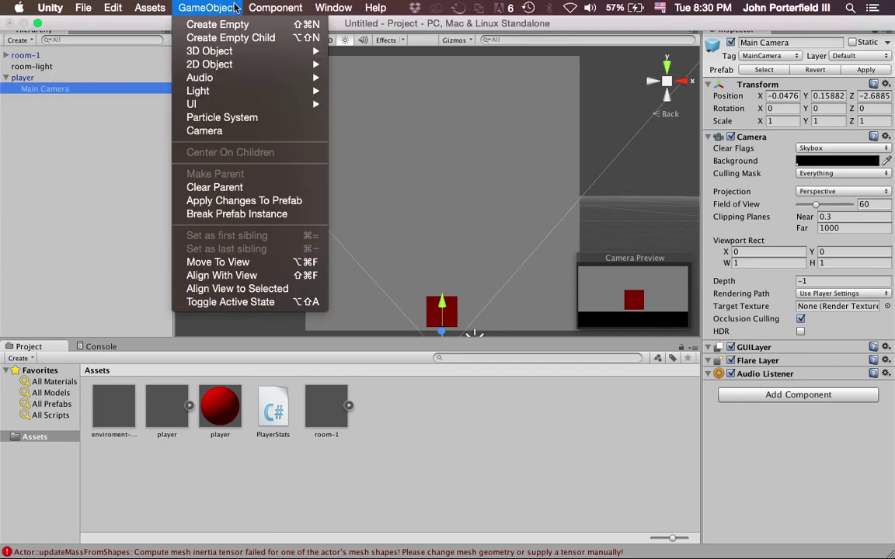
left_click(256, 275)
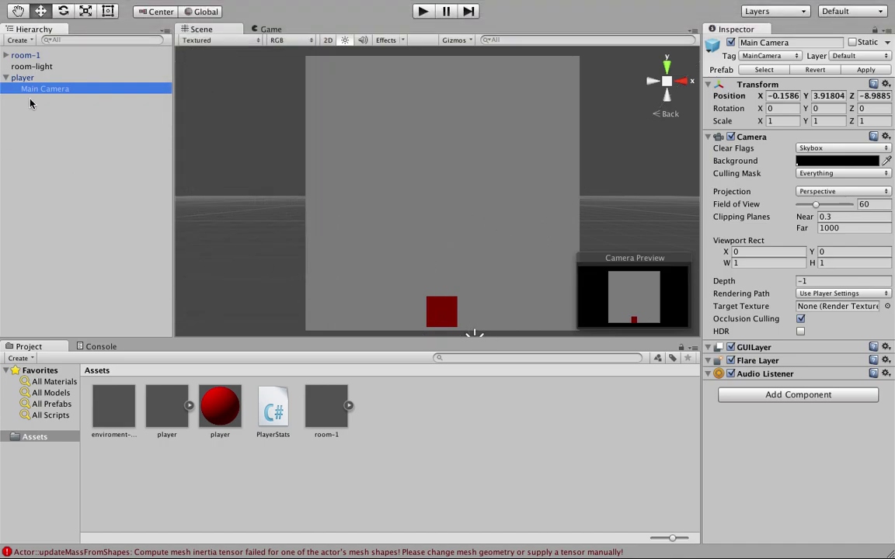
Step: Move Main Camera out of the player object, accepting the loss of the prefab connection, and apply the player's changes to its prefab
left_click_drag(31, 89, 58, 152)
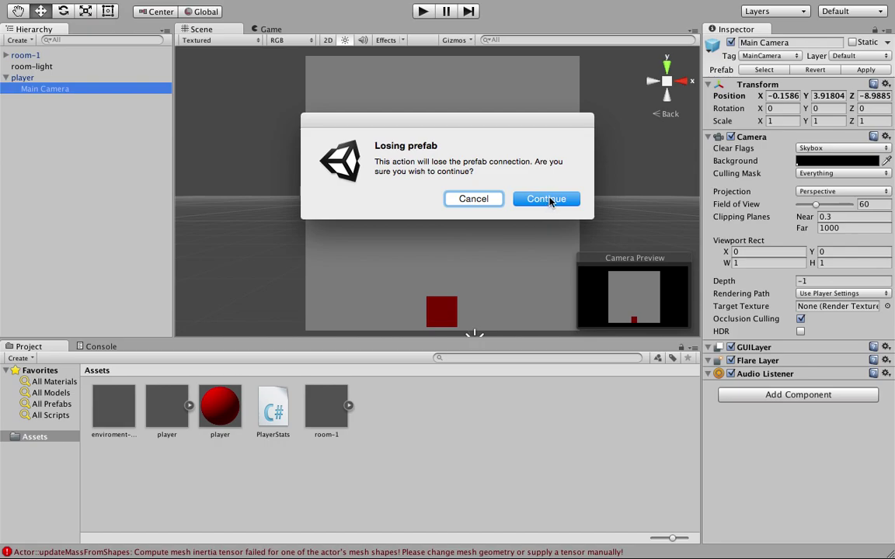
left_click(547, 200)
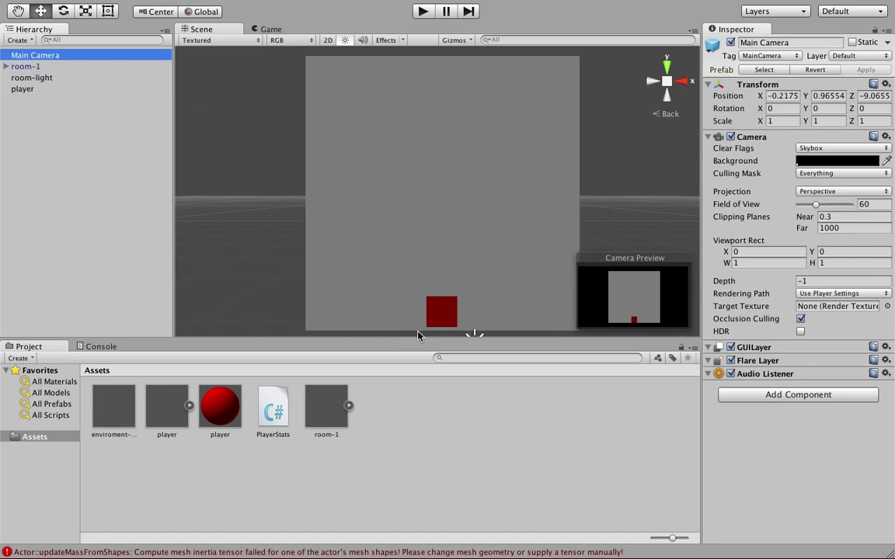
left_click(115, 91)
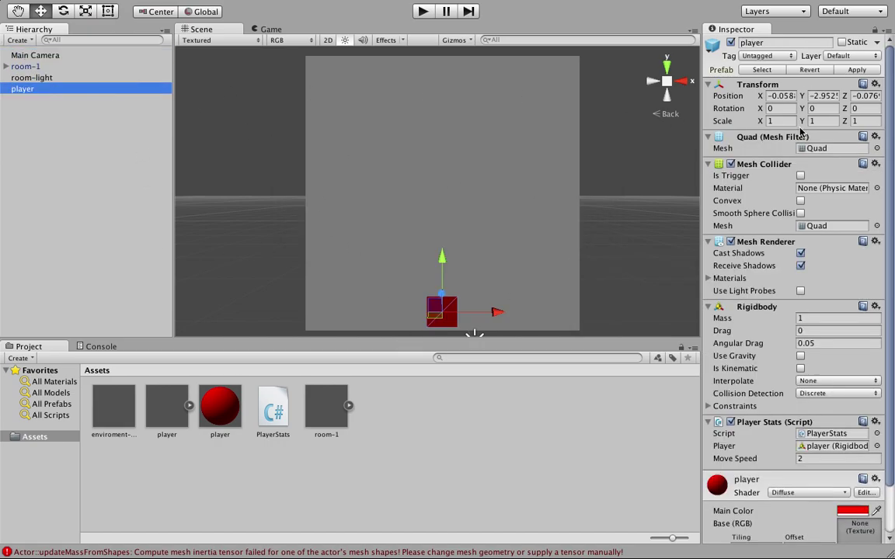
left_click(850, 72)
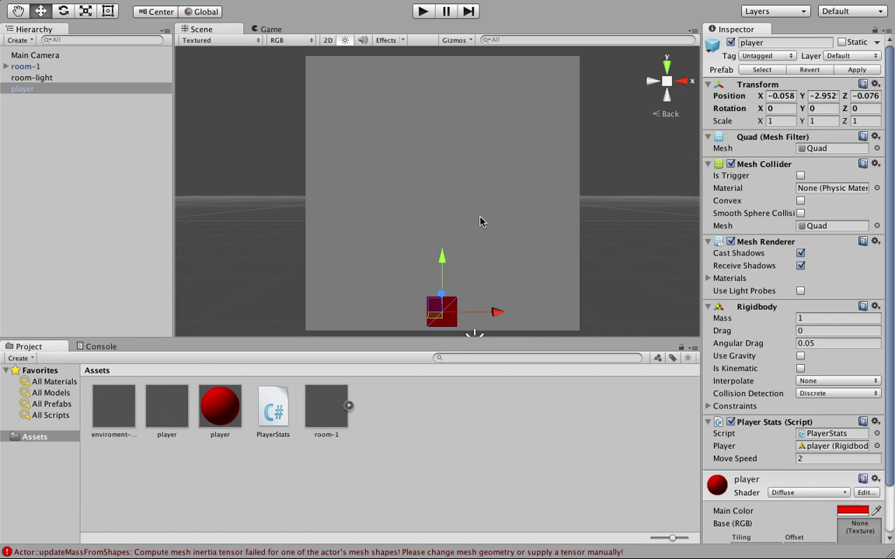
Step: Deselect the player, then play-test the scene by moving the player upward and stop it
left_click(446, 441)
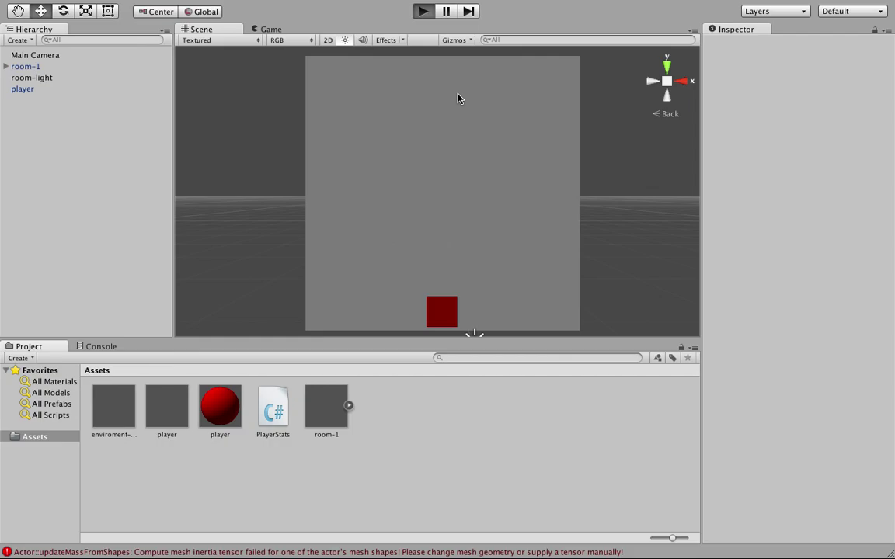
key("super+p")
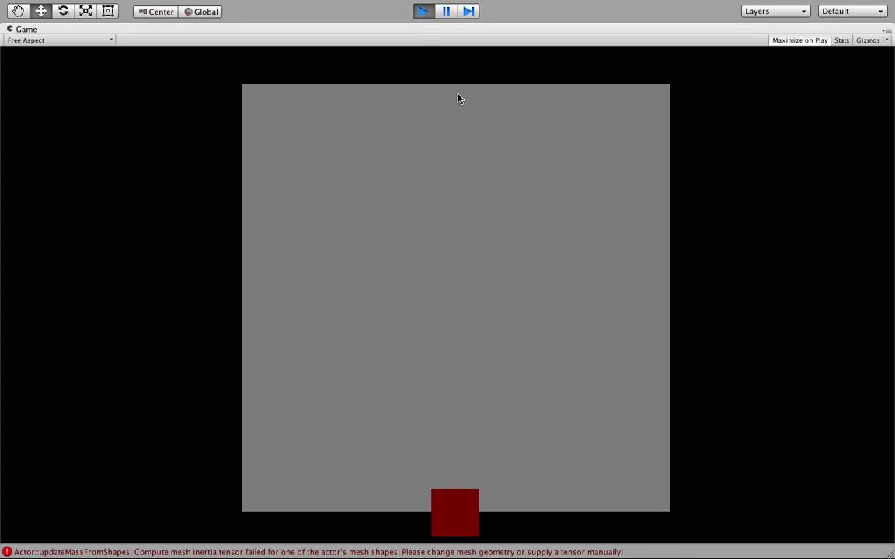
key("Up")
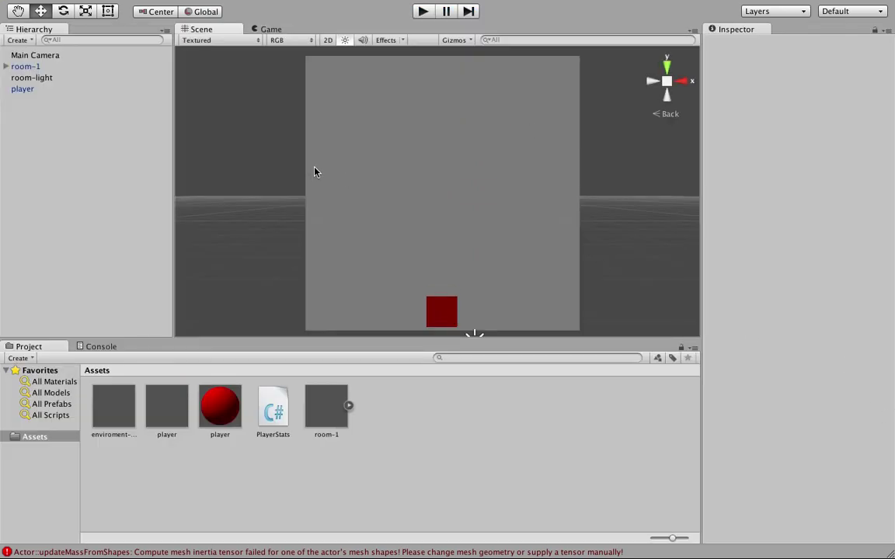
Step: Set the player's Move Speed to 1, play-test its movement around the room, and stop the play-test
left_click(86, 90)
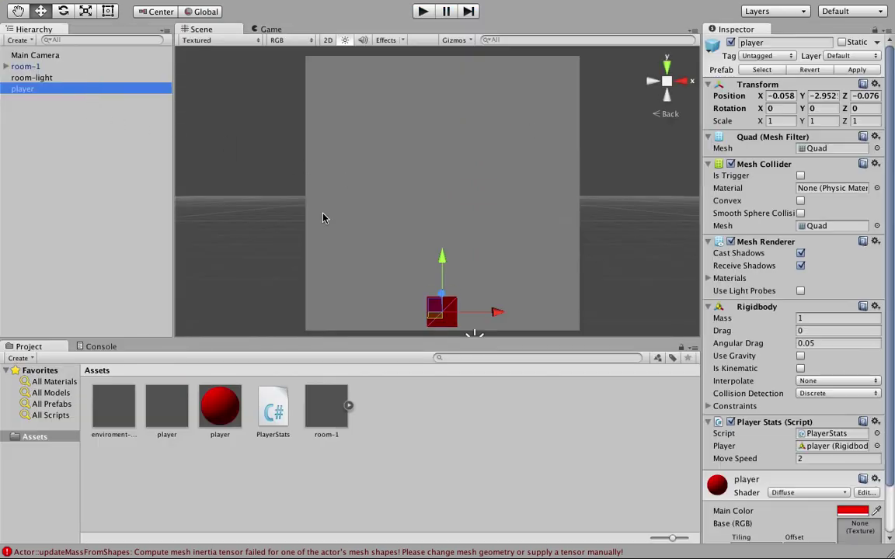
left_click(809, 459)
left_click(429, 10)
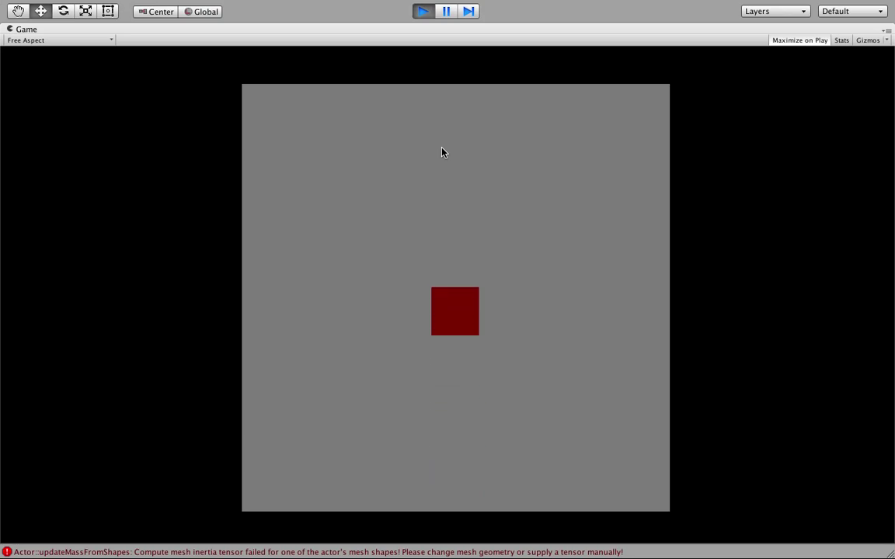
key("Right")
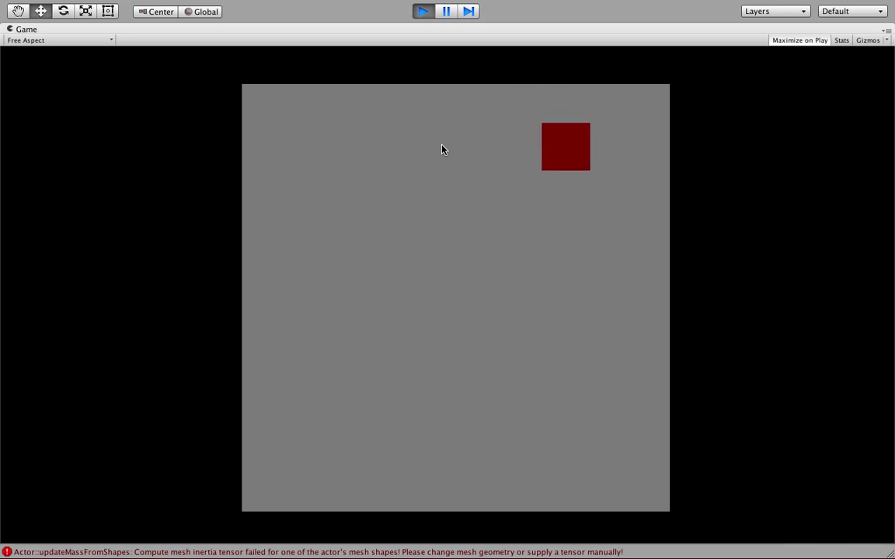
key("super+p")
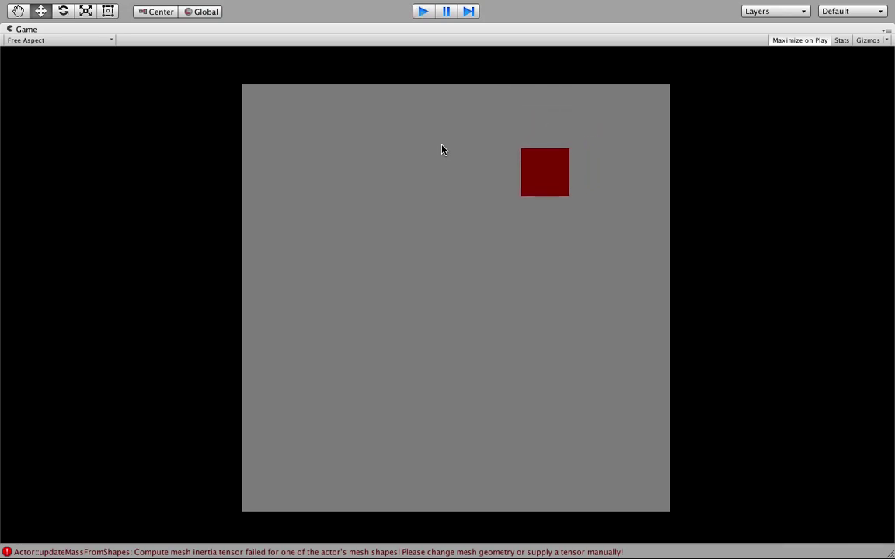
mouse_move(568, 547)
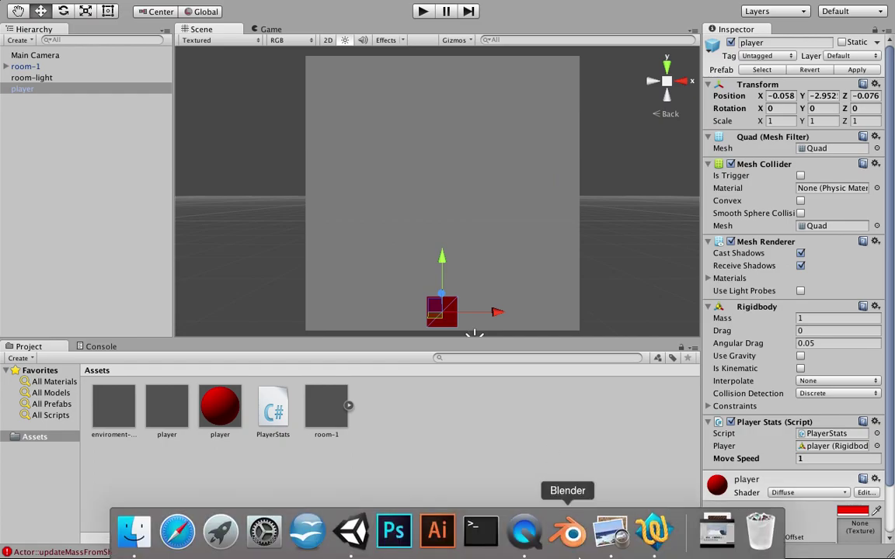
left_click(527, 536)
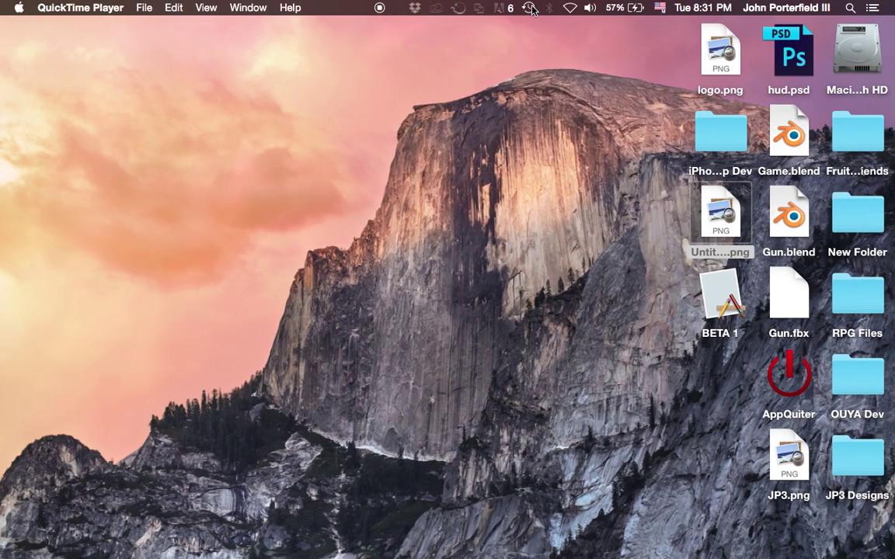